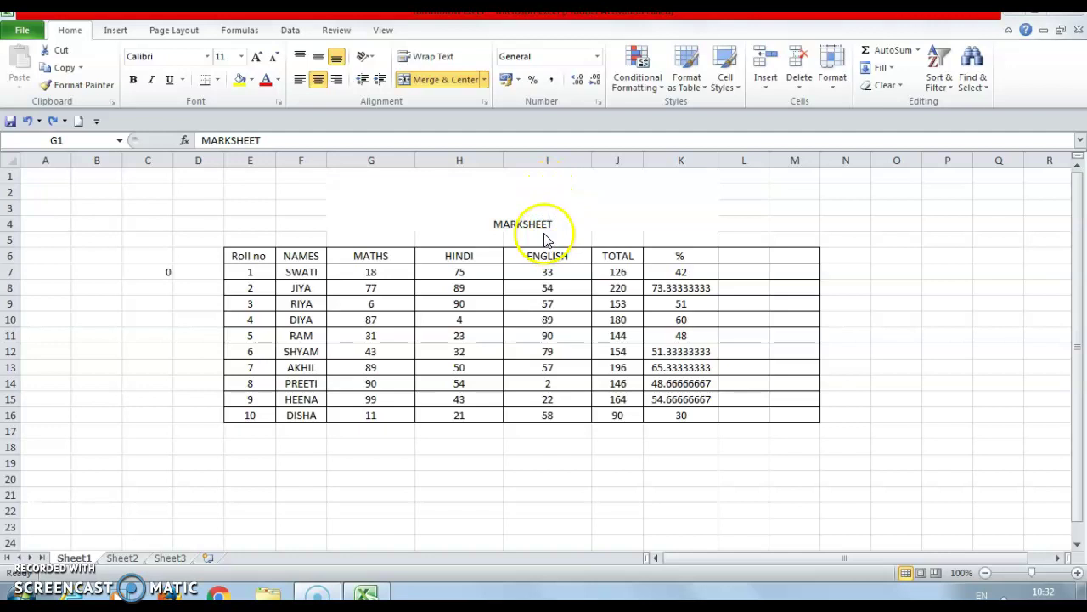
- Angle the merged MARKSHEET title text counterclockwise, and switch it to the clockwise angle
left_click(537, 222)
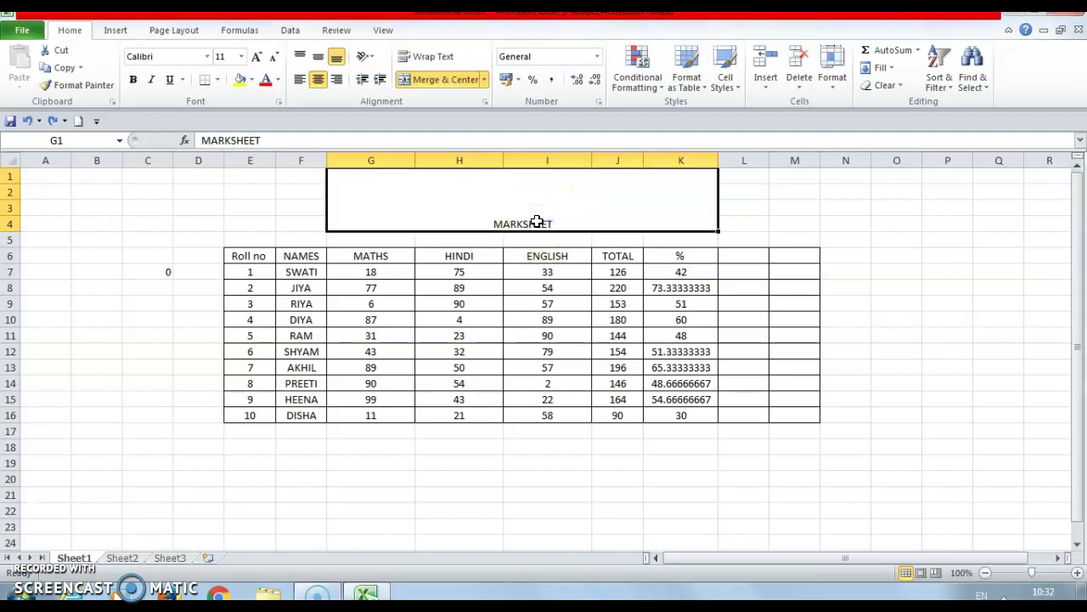
left_click(372, 58)
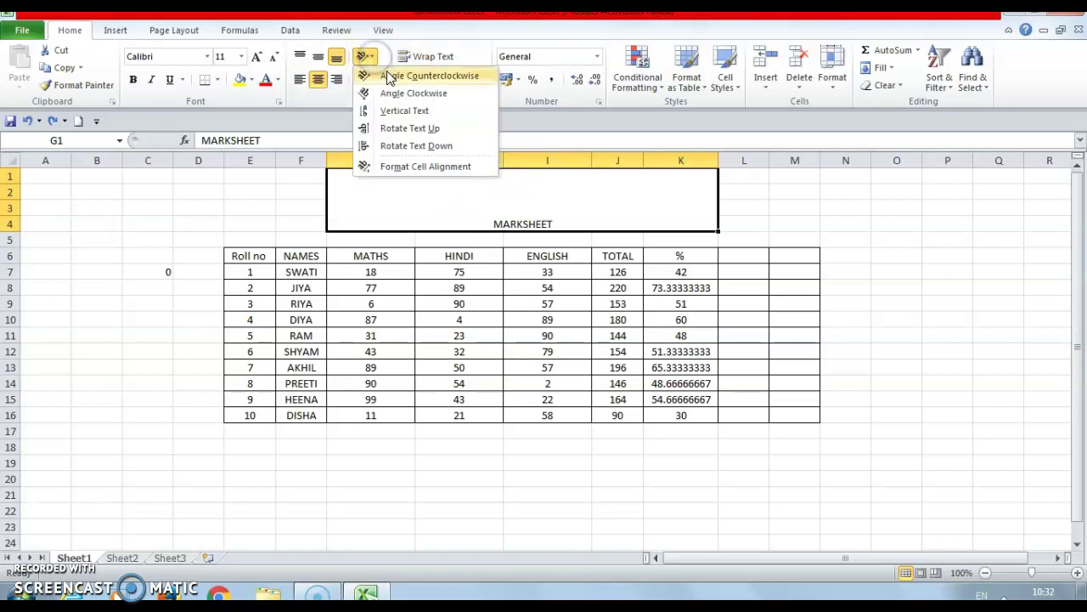
left_click(389, 77)
left_click(370, 60)
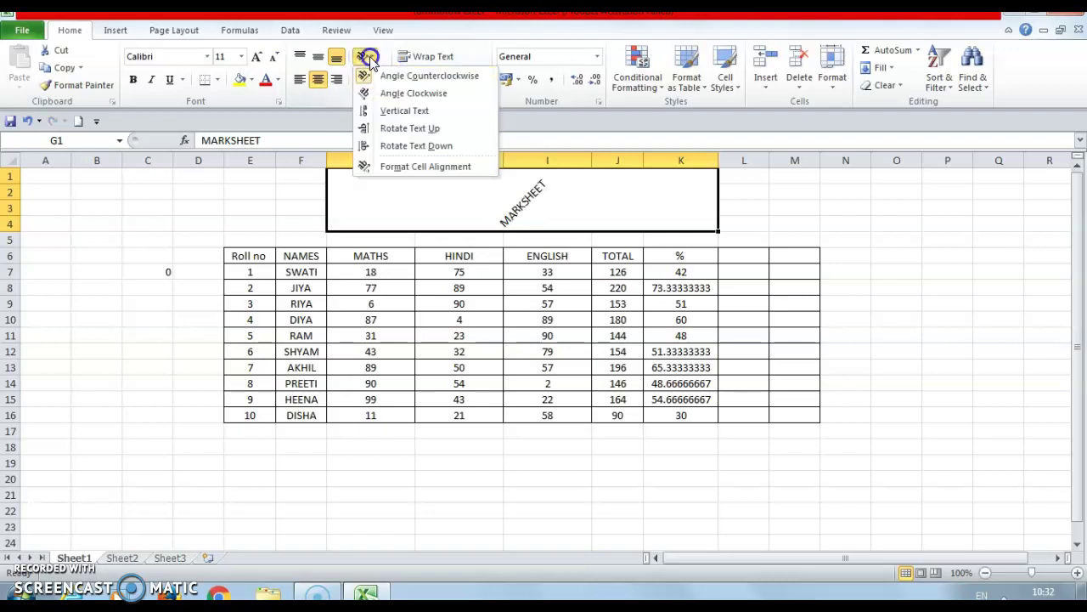
left_click(386, 95)
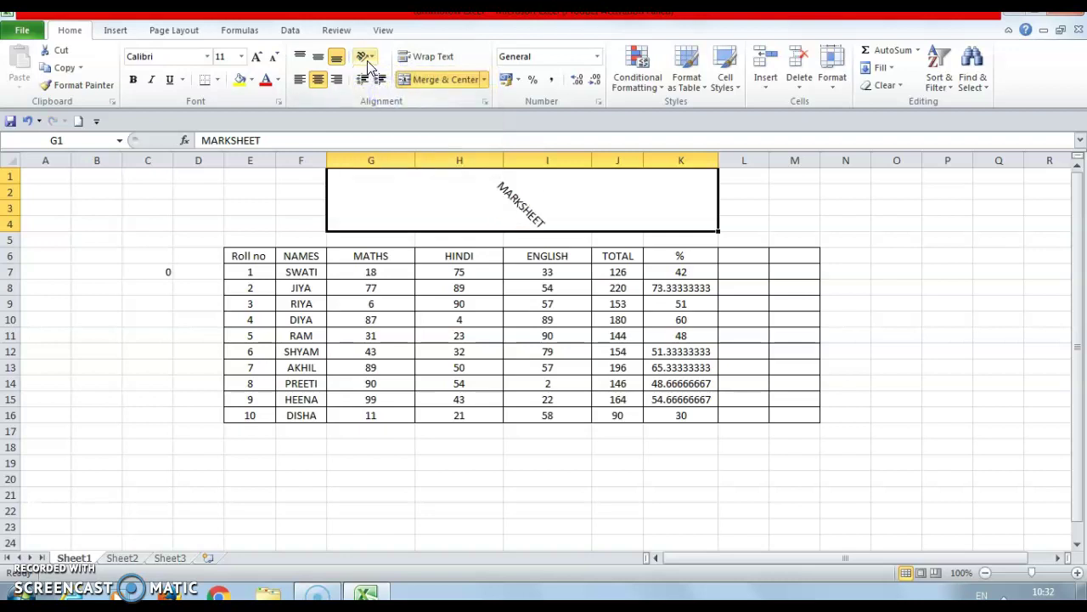
- Stack the MARKSHEET title letters as vertical text, and change the orientation to Rotate Text Up
left_click(368, 58)
left_click(389, 113)
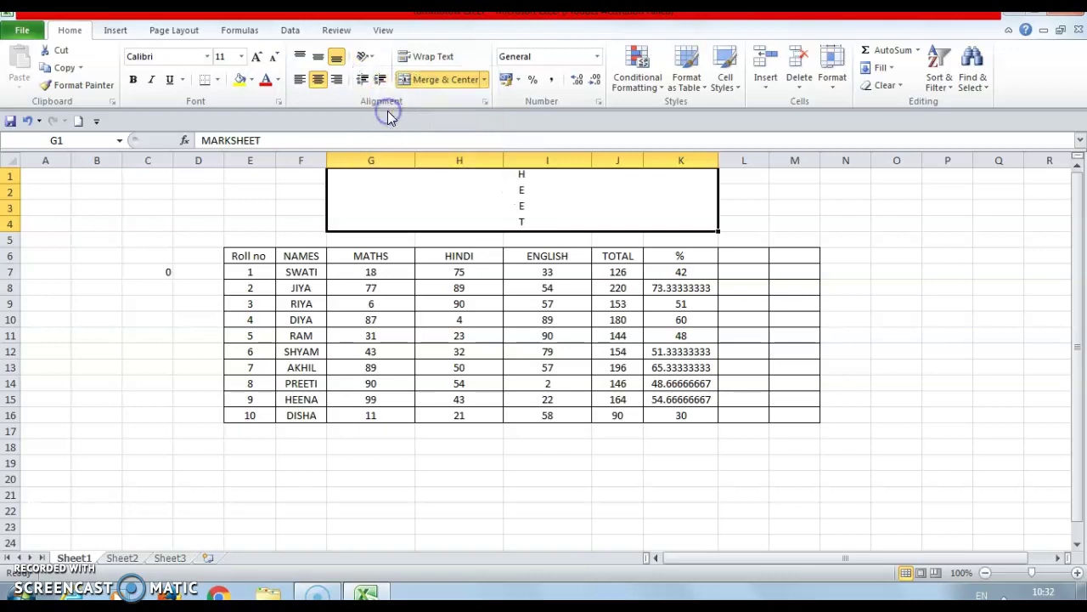
left_click(367, 59)
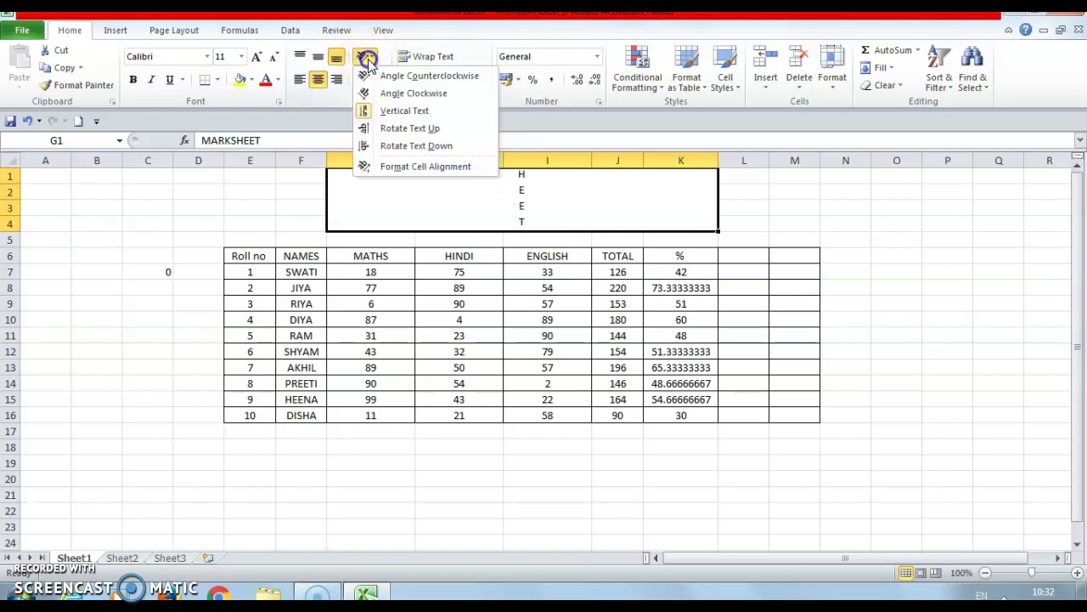
left_click(382, 127)
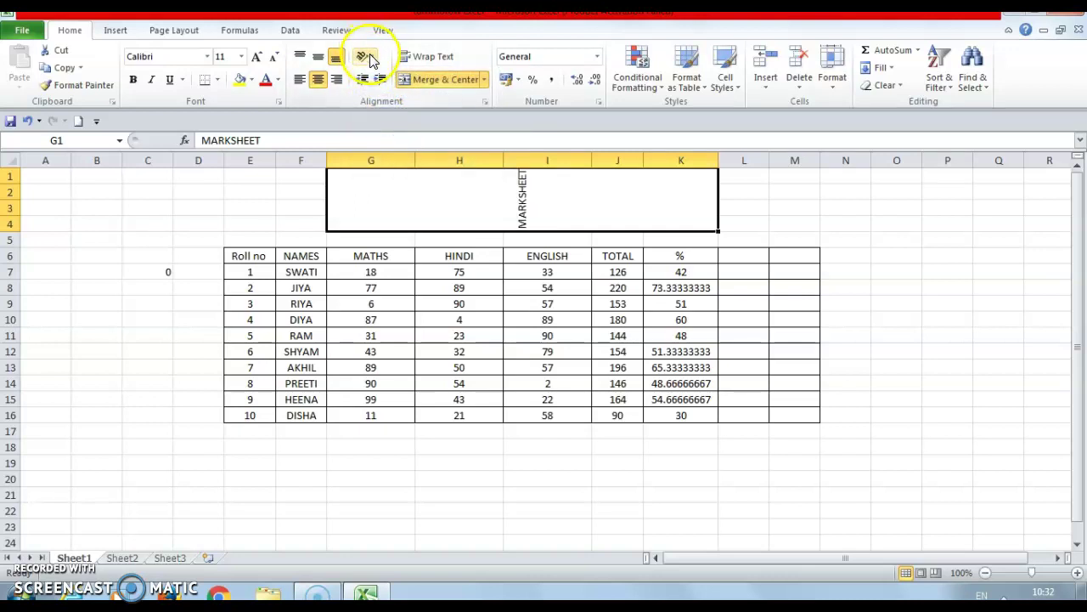
- Set the MARKSHEET title's orientation to Rotate Text Down
left_click(368, 58)
left_click(399, 146)
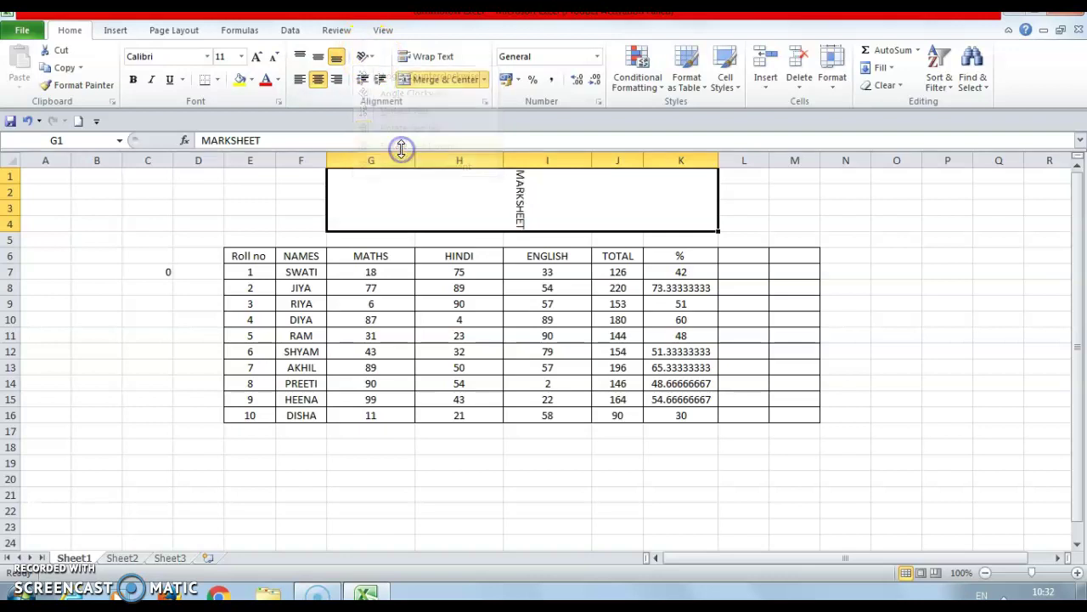
- Format the merged MARKSHEET title cell with the Agency FB font and a purple background fill
left_click(367, 56)
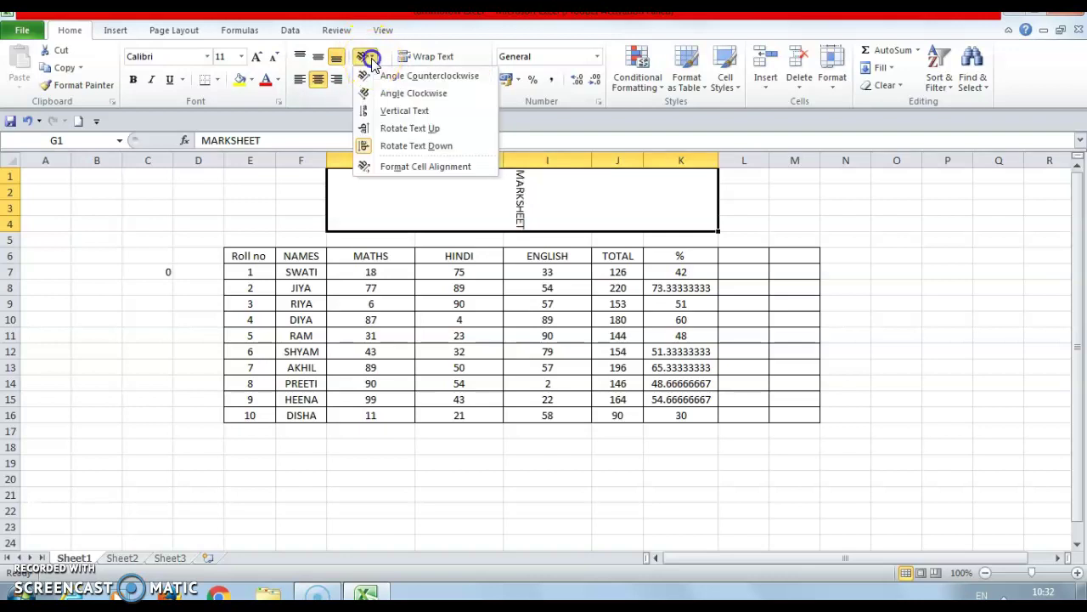
left_click(415, 167)
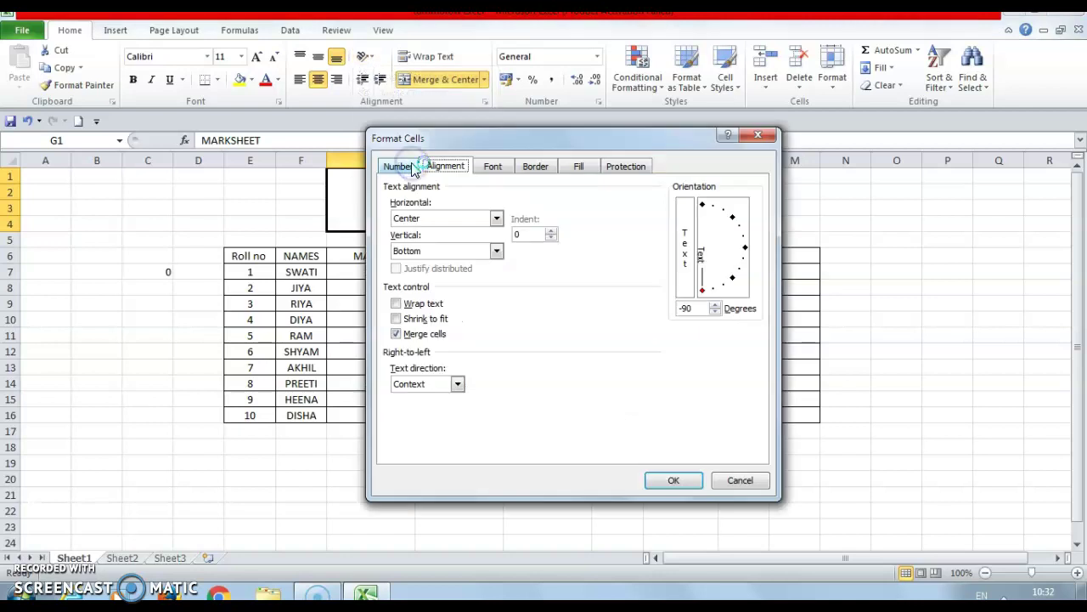
left_click(496, 251)
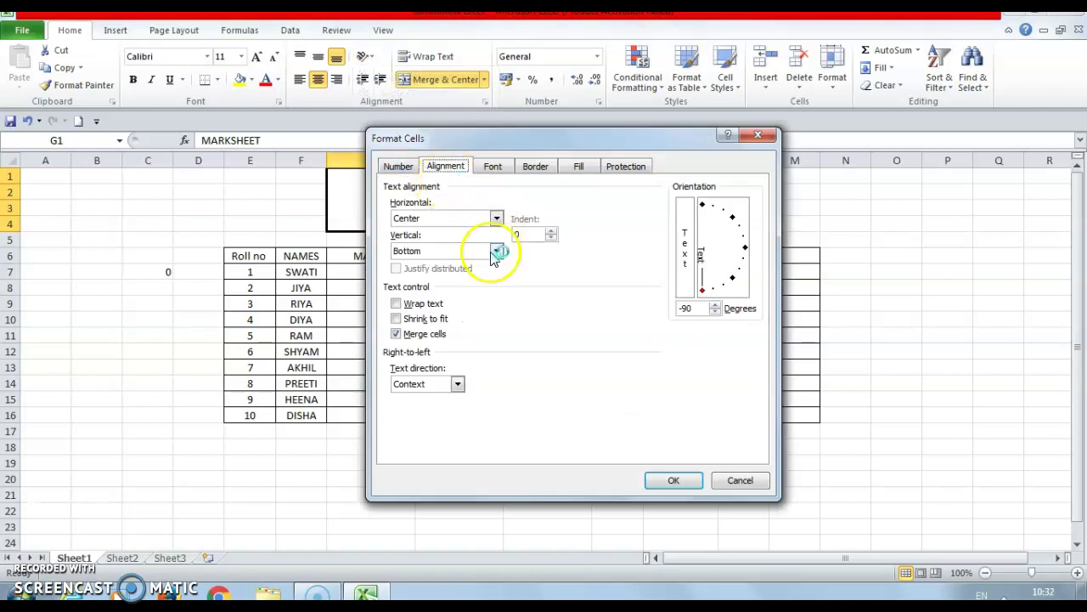
left_click(493, 165)
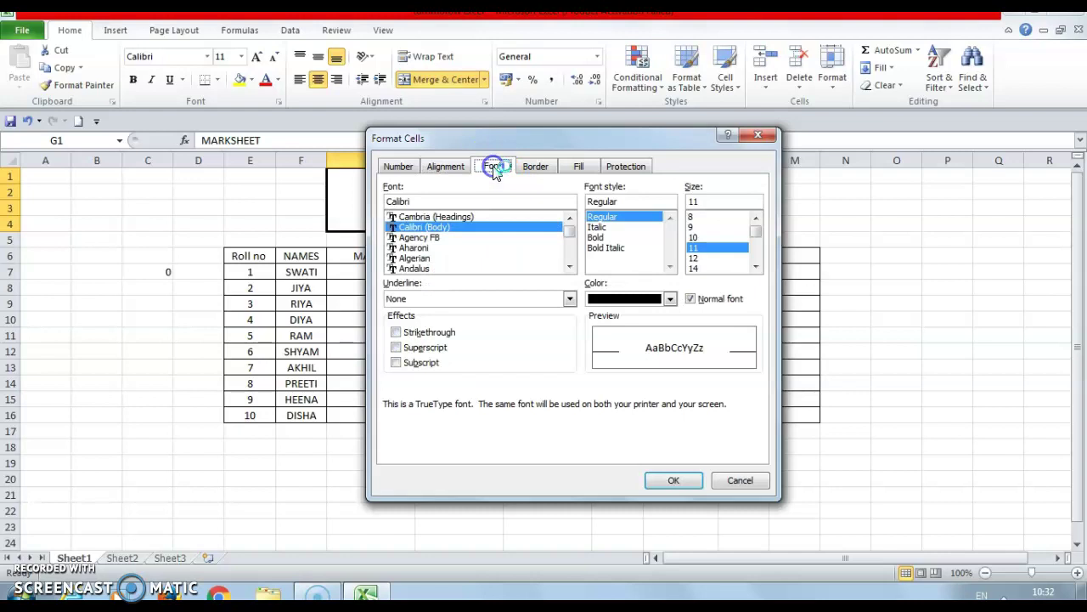
left_click(419, 237)
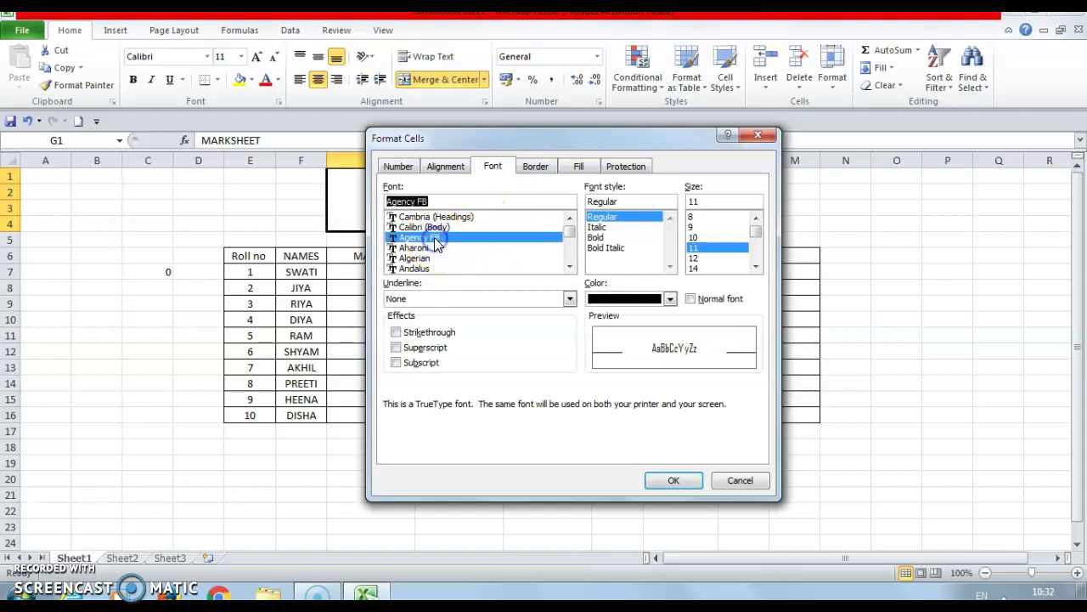
left_click(526, 169)
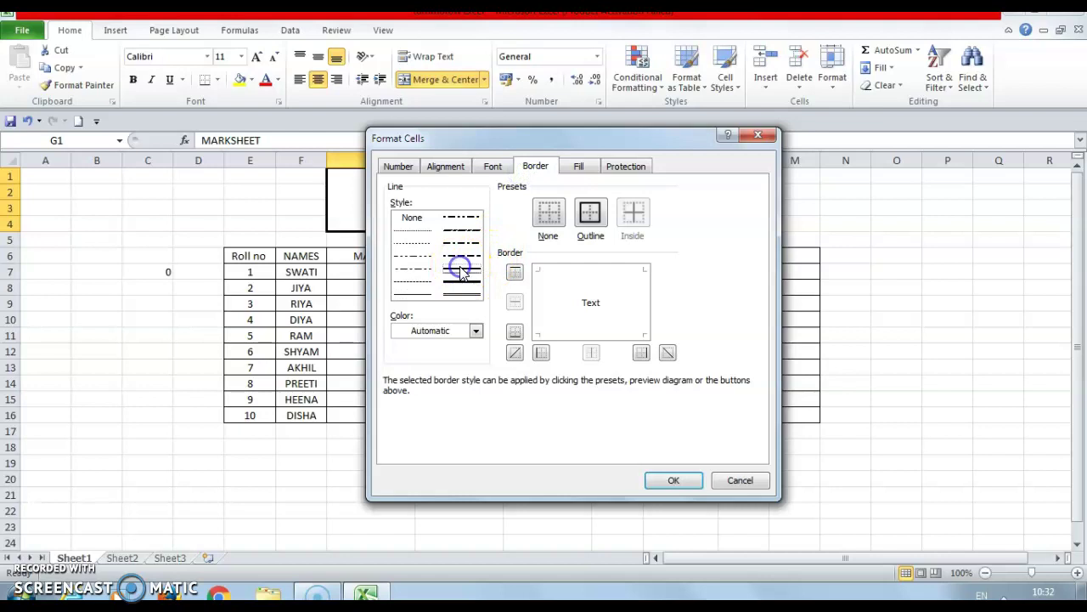
left_click(577, 165)
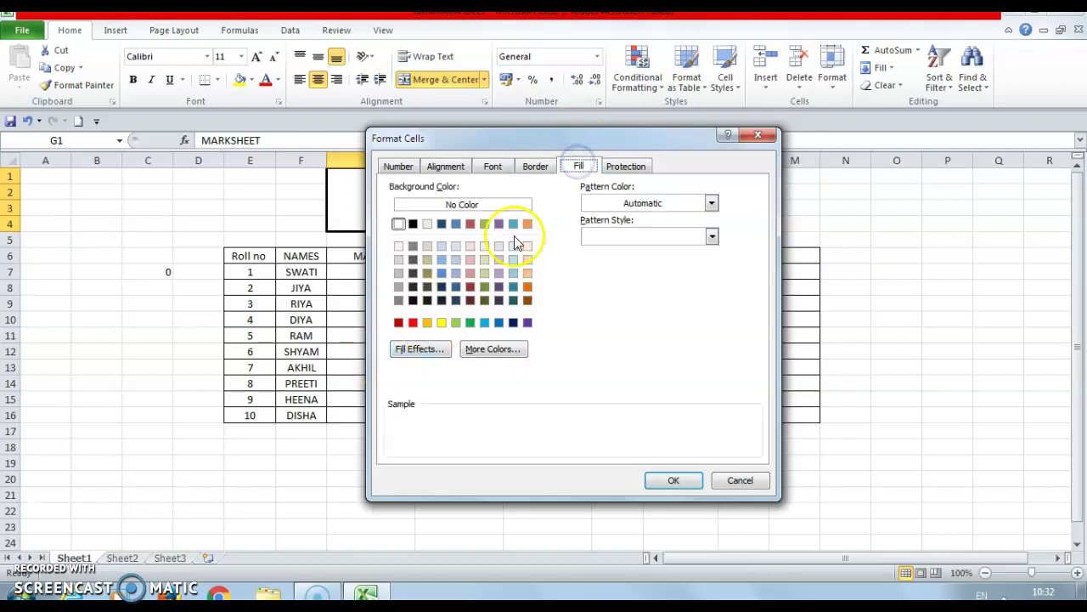
left_click(528, 323)
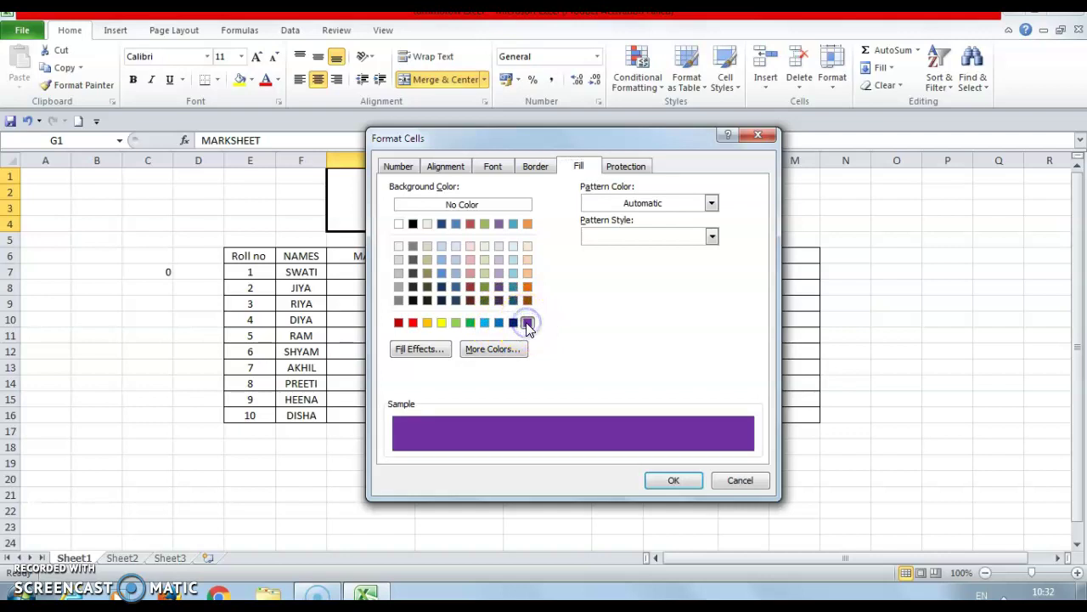
left_click(672, 481)
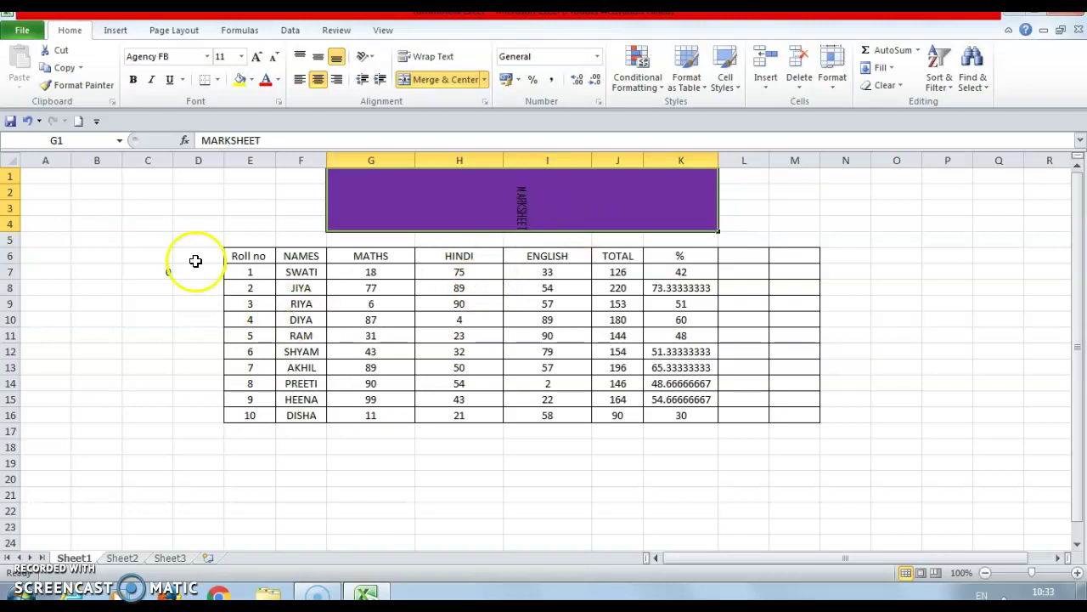
- Clear the contents of cell C7 beside the marks table
left_click(157, 273)
key("BackSpace")
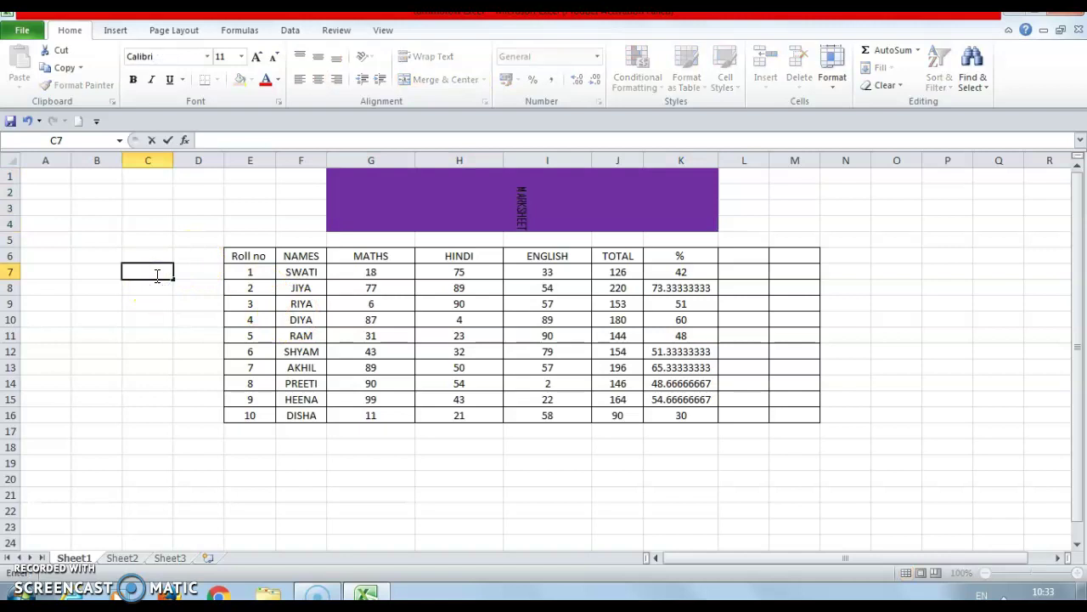
left_click(432, 302)
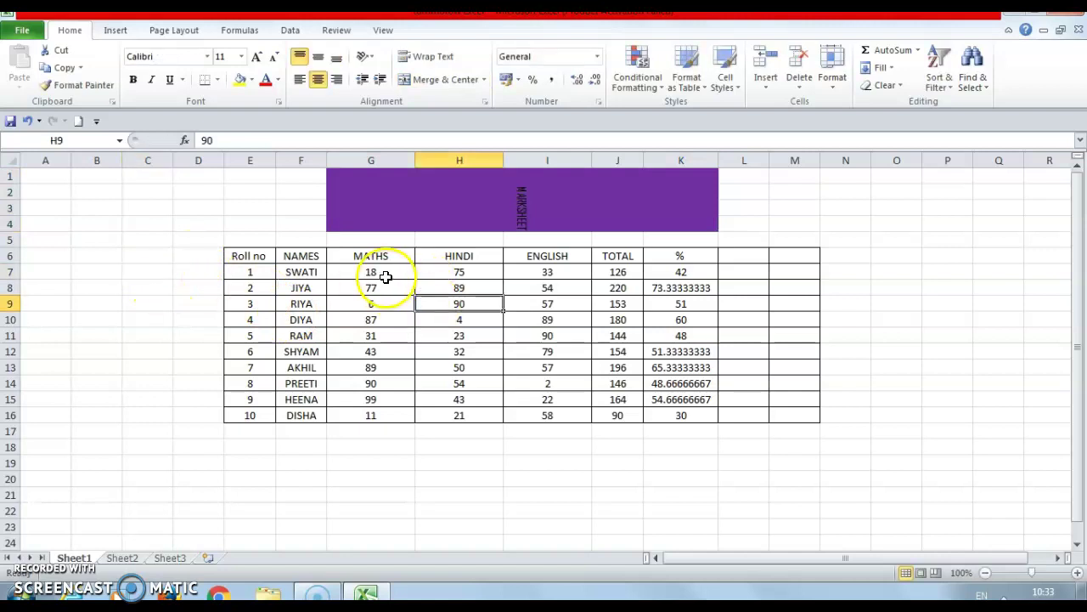
- Select the marks in G7:I16 and apply the General format followed by the Number format
left_click(355, 273)
left_click_drag(356, 274, 517, 408)
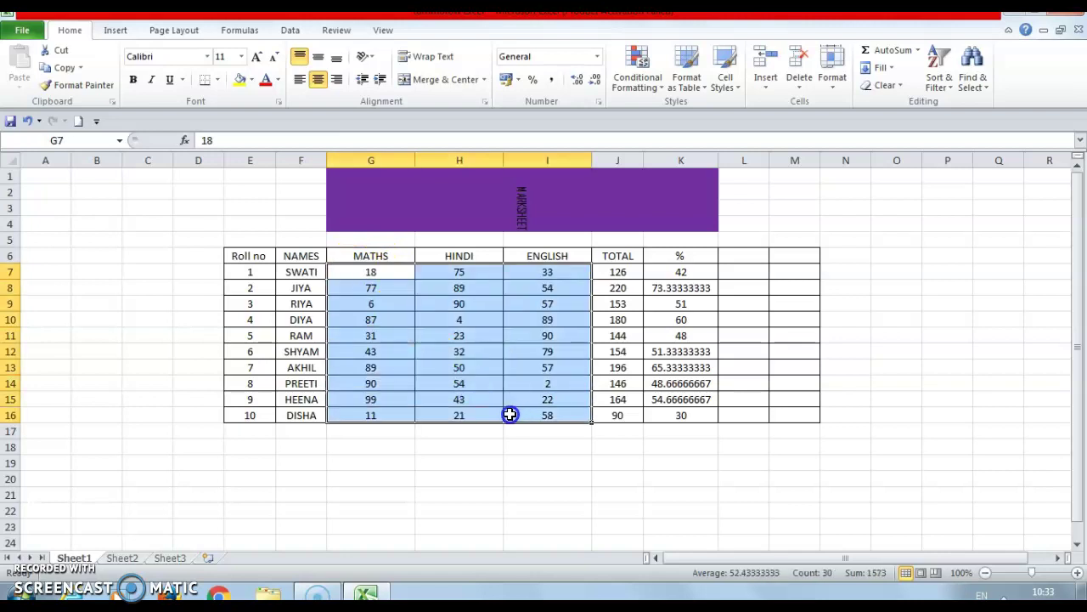
left_click(598, 58)
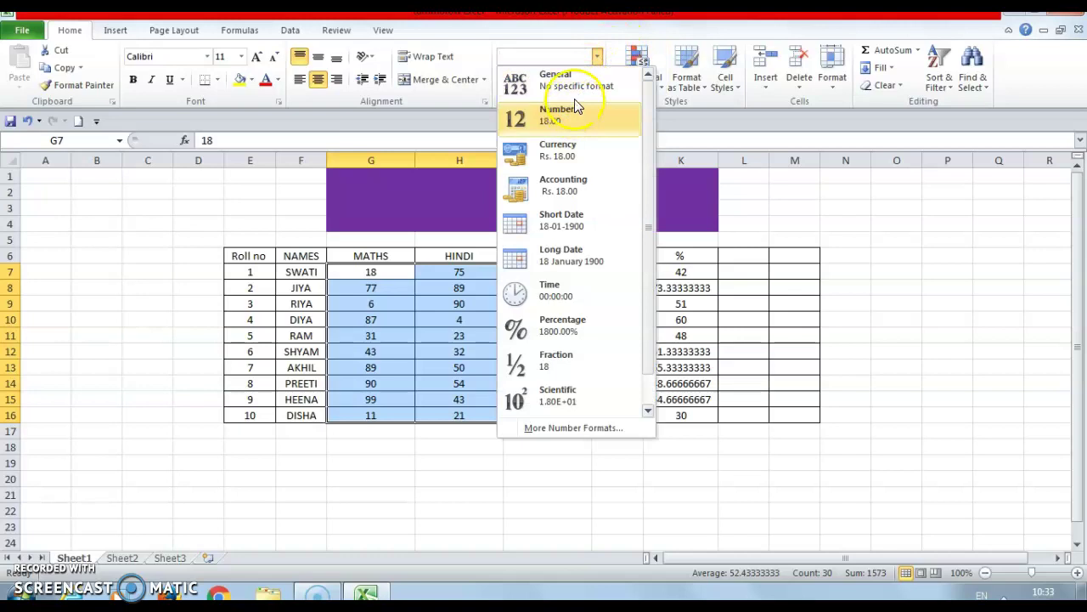
left_click(576, 86)
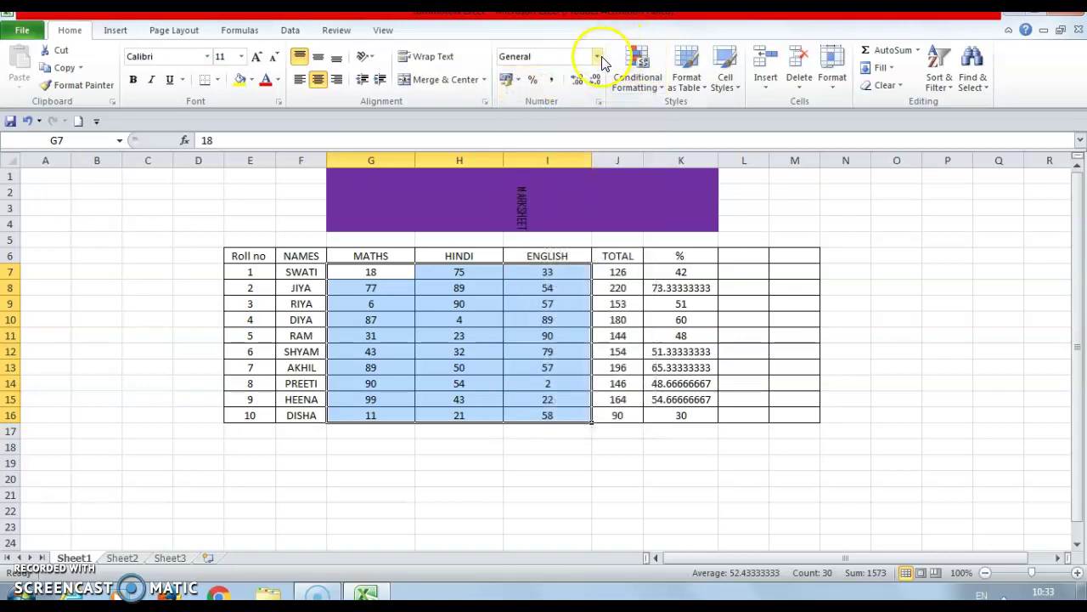
left_click(600, 58)
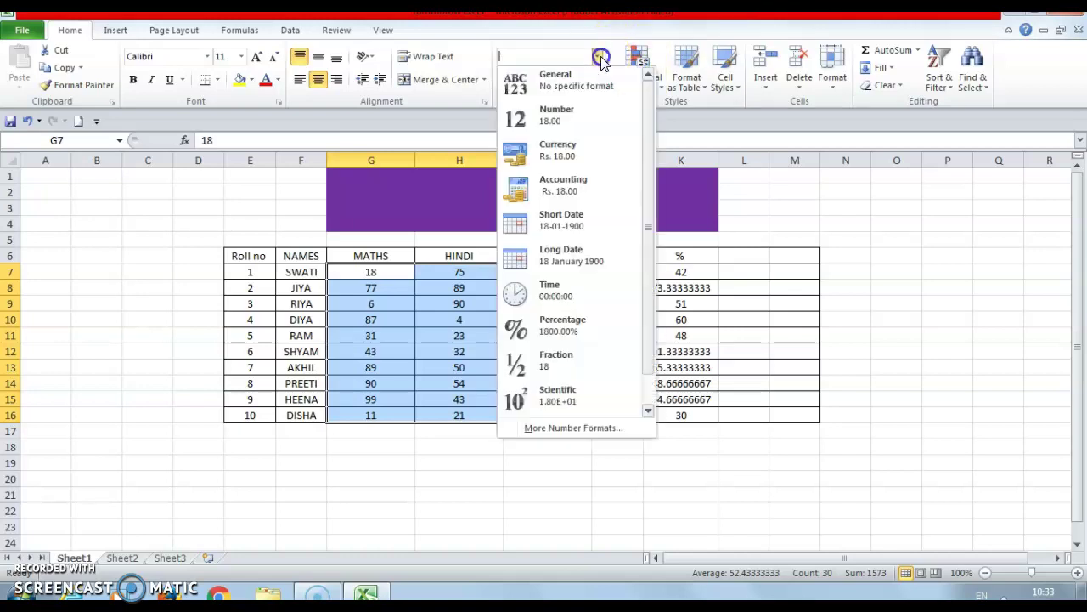
left_click(536, 125)
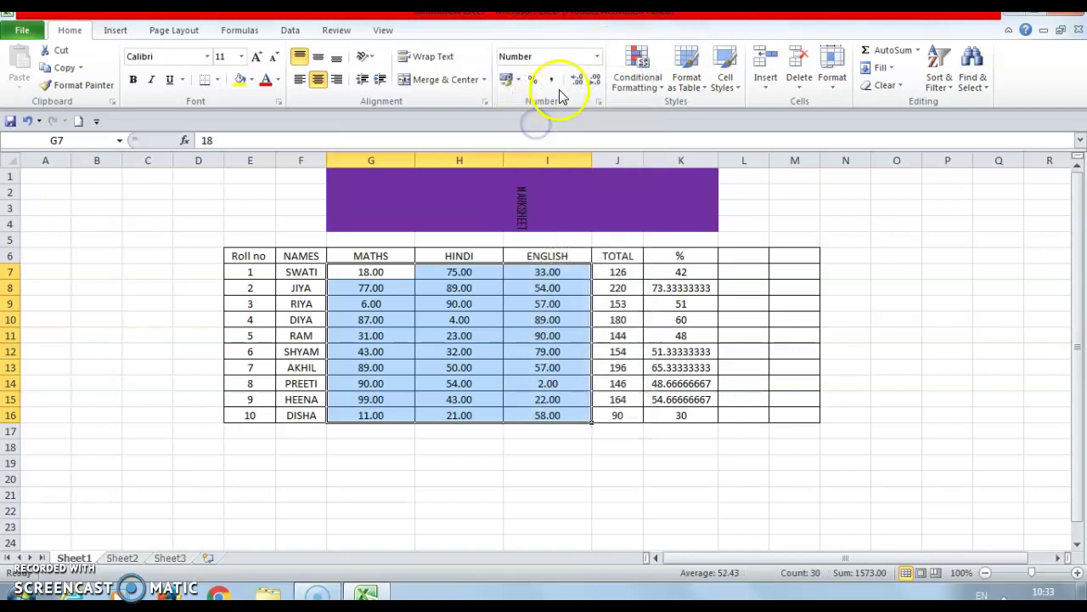
- Apply the Currency format to the marks in G7:I16, and switch them to the Accounting format
left_click(598, 56)
left_click(560, 166)
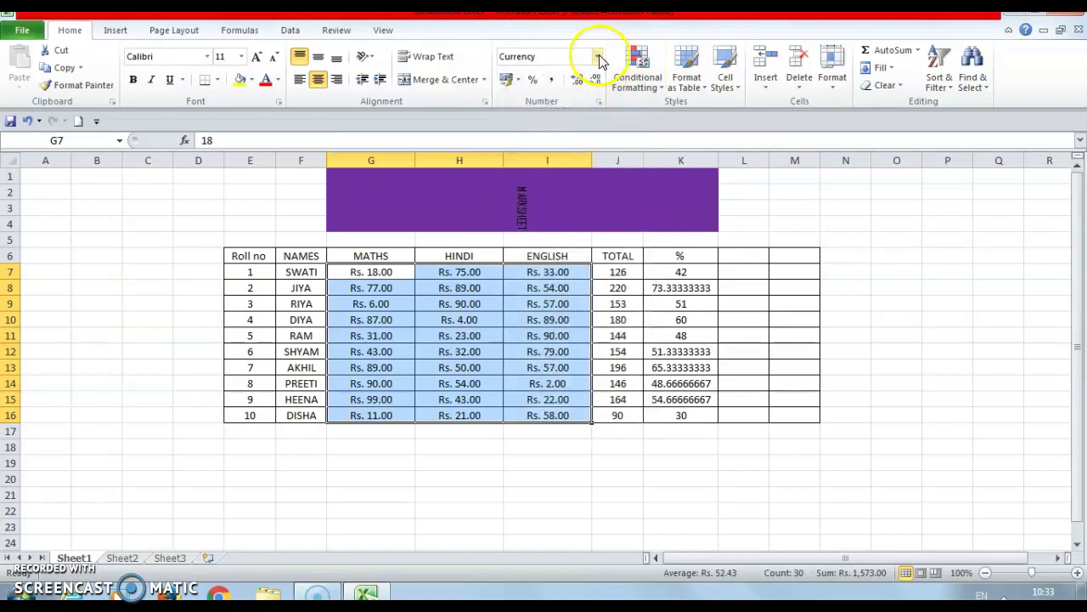
left_click(599, 56)
left_click(544, 192)
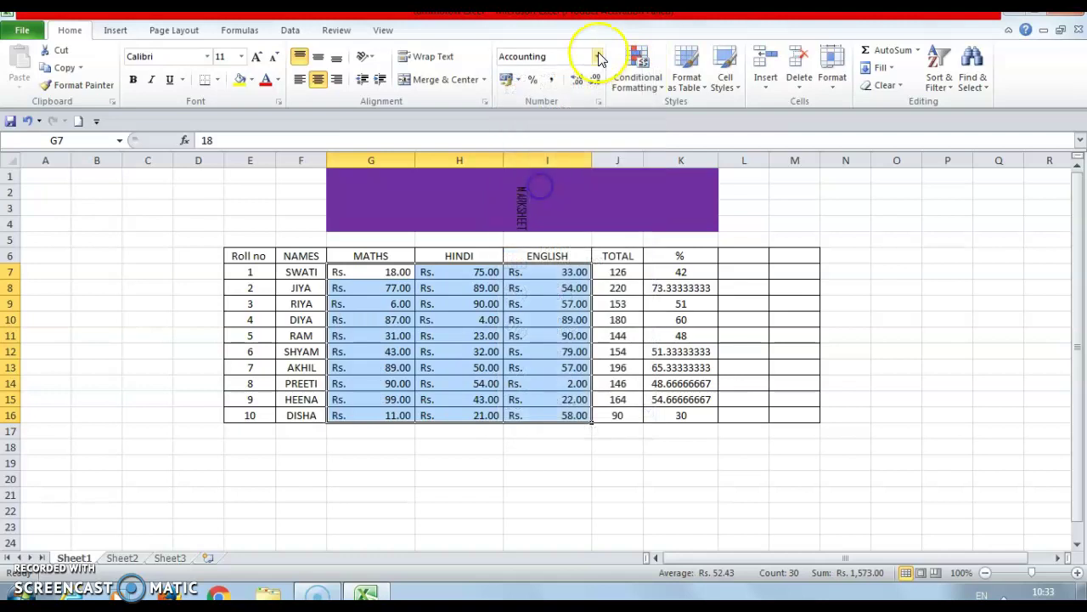
- Display the marks in G7:I16 in the Short Date format, and change them to Long Date
left_click(598, 58)
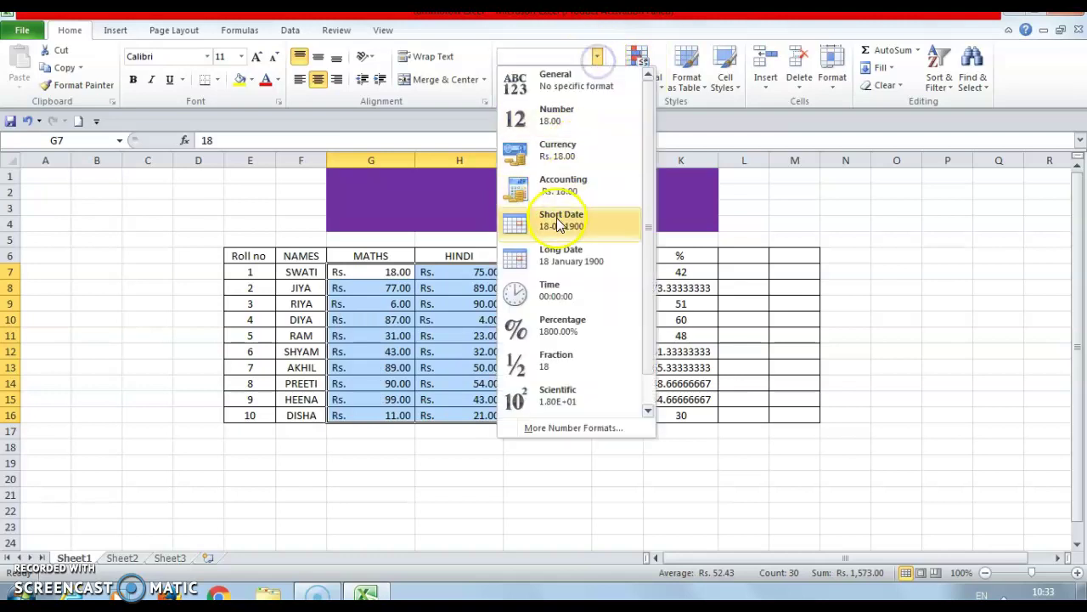
left_click(558, 219)
left_click(599, 58)
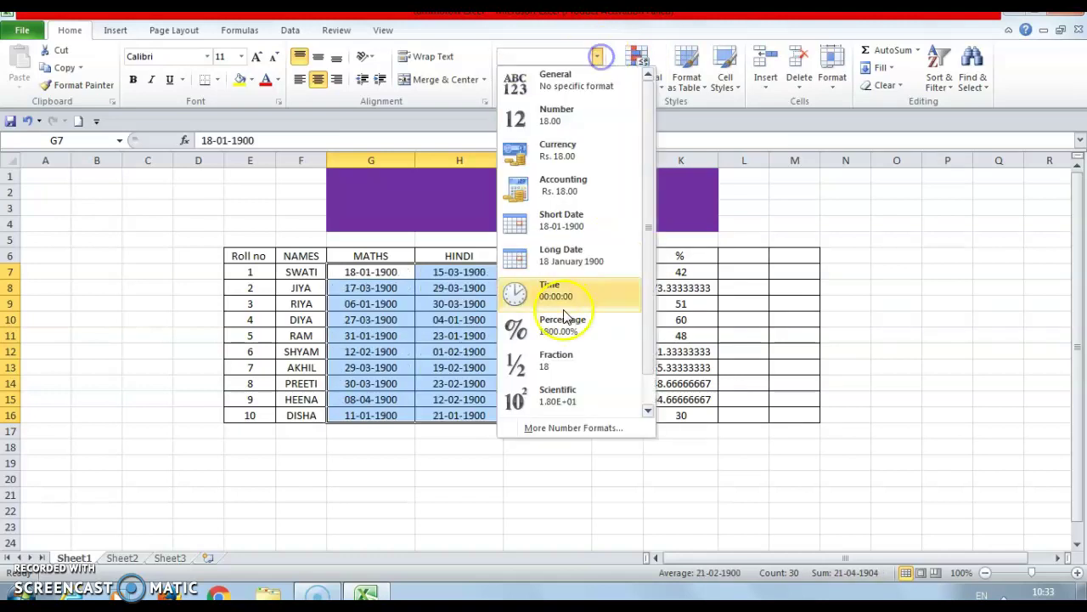
left_click(562, 269)
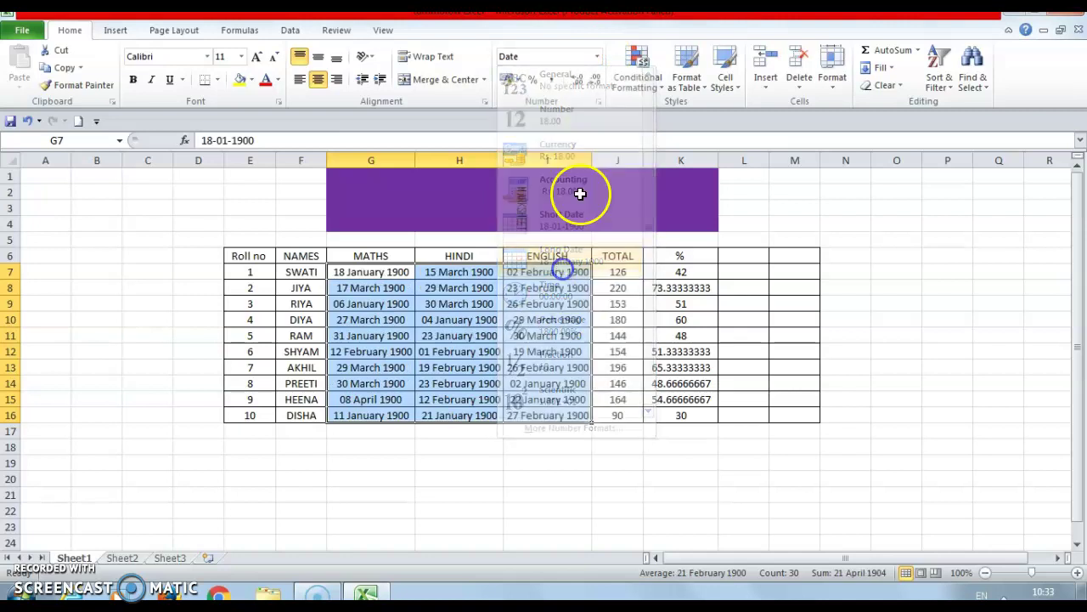
- Apply the Time format to the marks in G7:I16, and change them to the Percentage format
left_click(598, 58)
left_click(553, 307)
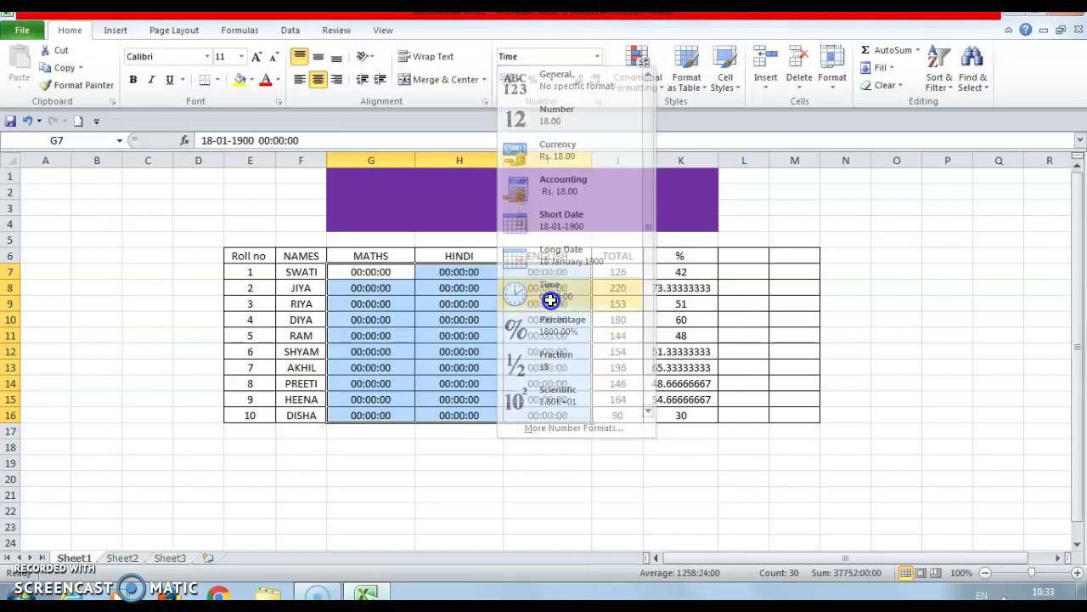
left_click(598, 58)
left_click(553, 327)
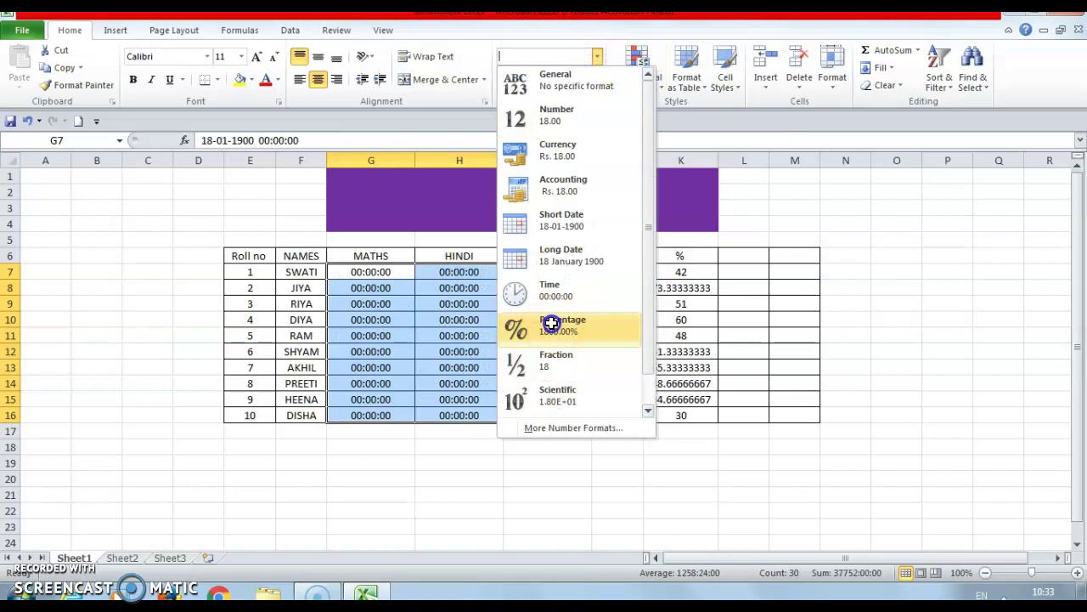
- Apply the Fraction format to the marks in G7:I16, and change them to the Scientific format
left_click(598, 58)
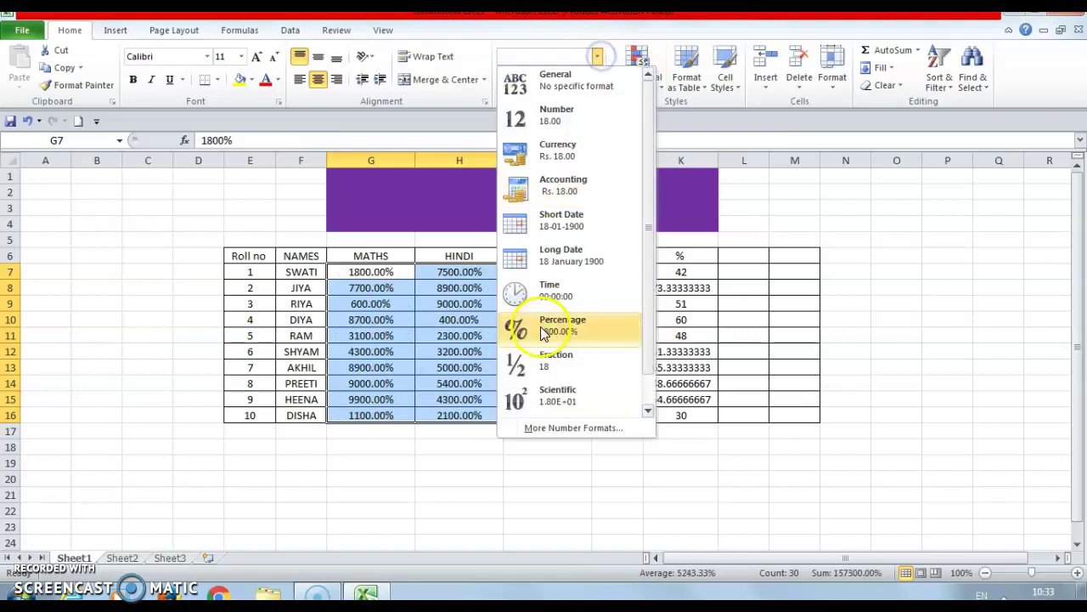
left_click(537, 358)
scroll(522, 176, "right", 2)
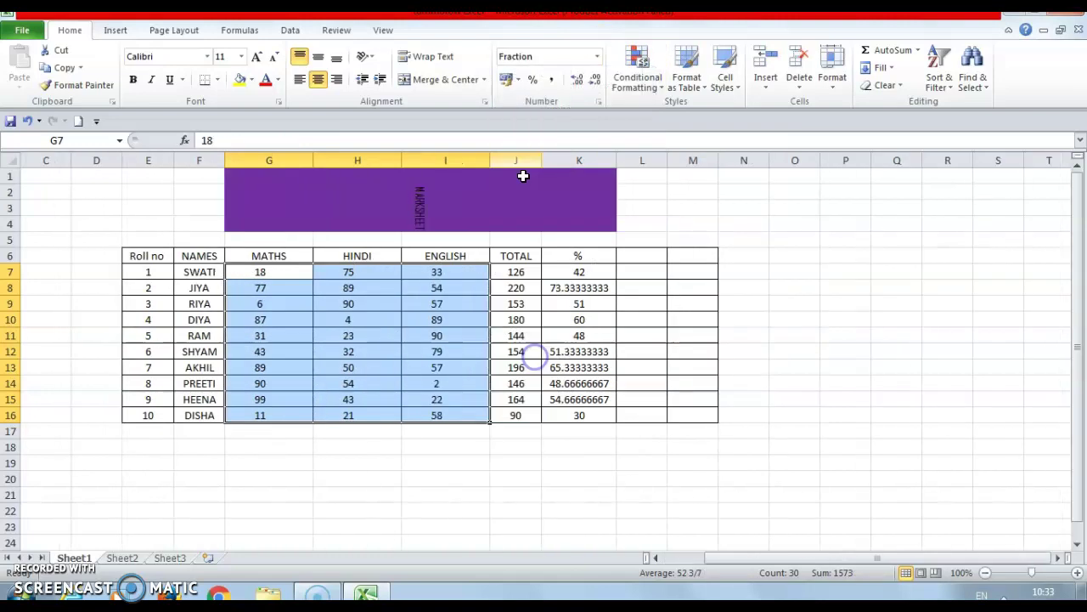
left_click(598, 56)
left_click(520, 403)
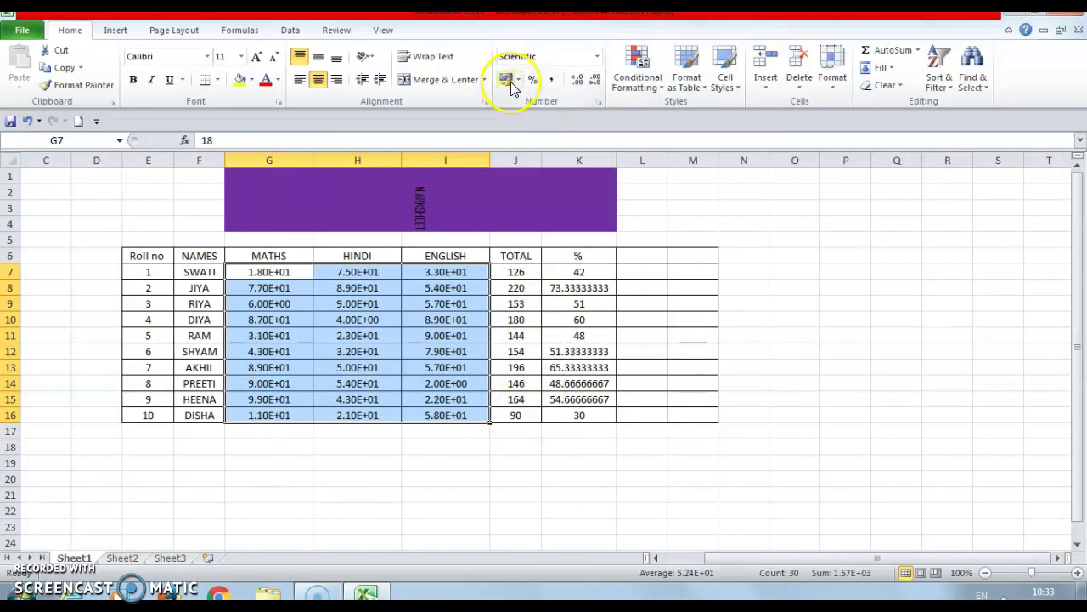
- Apply the Rs. accounting format to the marks in G7:I16, and switch the currency to English (U.S.) dollars and English (U.K.) pounds
left_click(516, 86)
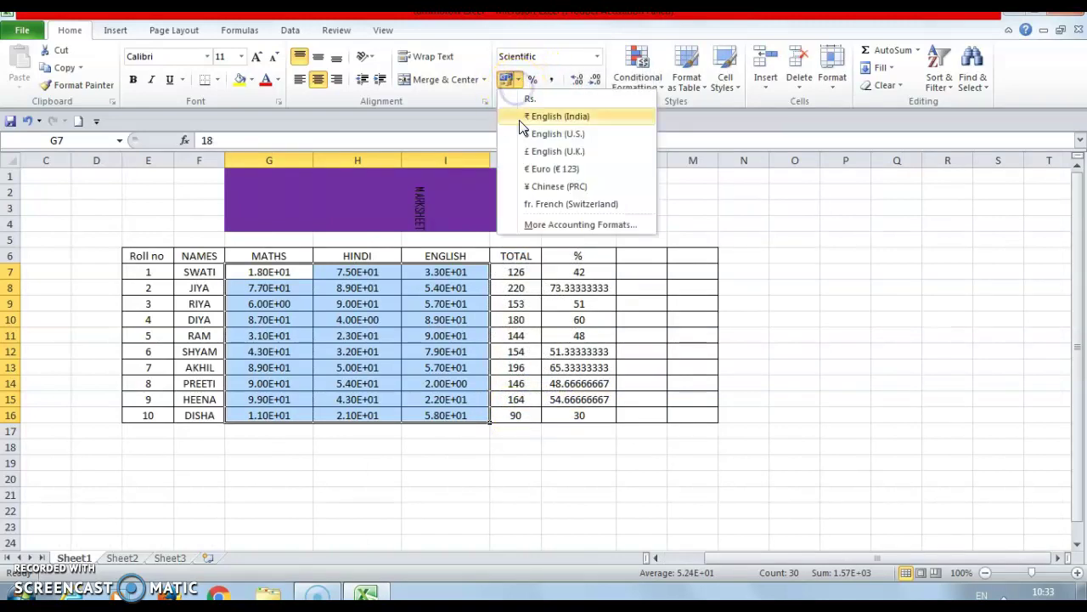
left_click(521, 101)
left_click(522, 83)
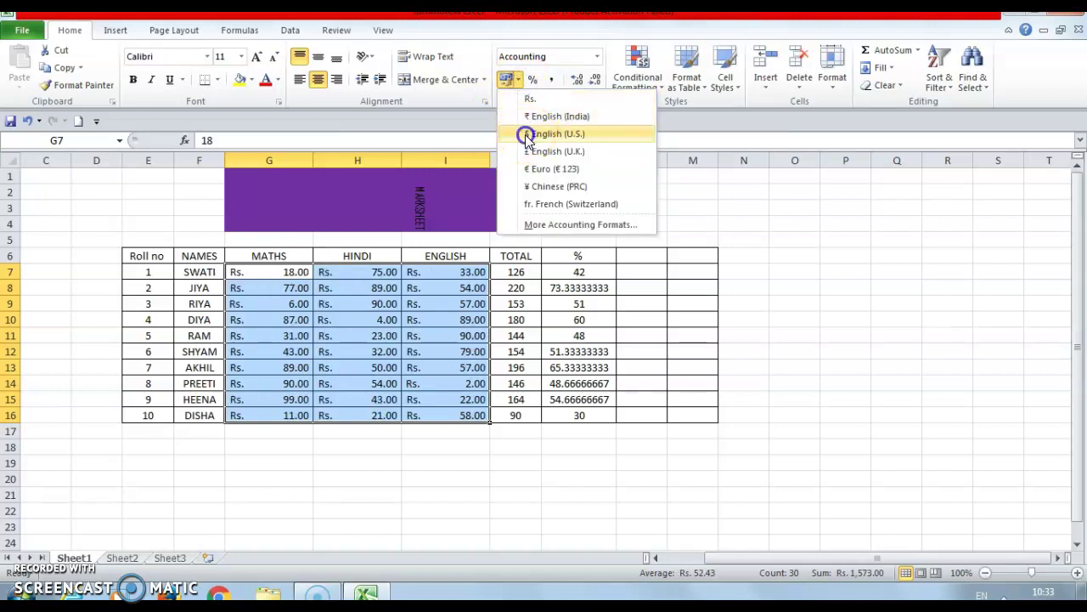
left_click(528, 136)
left_click(520, 82)
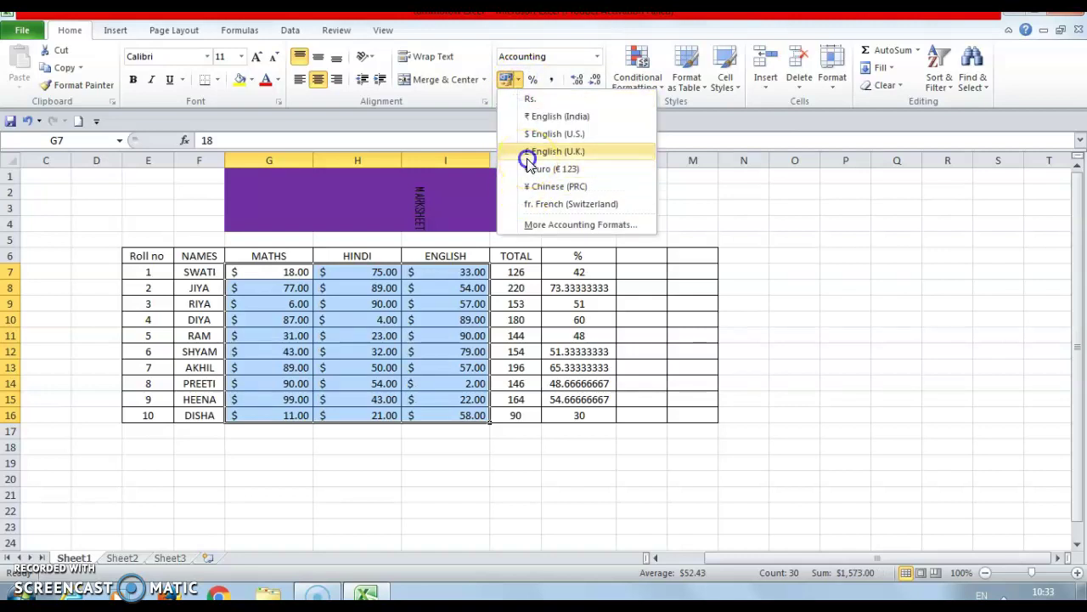
left_click(528, 158)
- Switch the accounting currency of the marks in G7:I16 to Euro, Chinese (PRC) and French (Switzerland) in turn
left_click(518, 81)
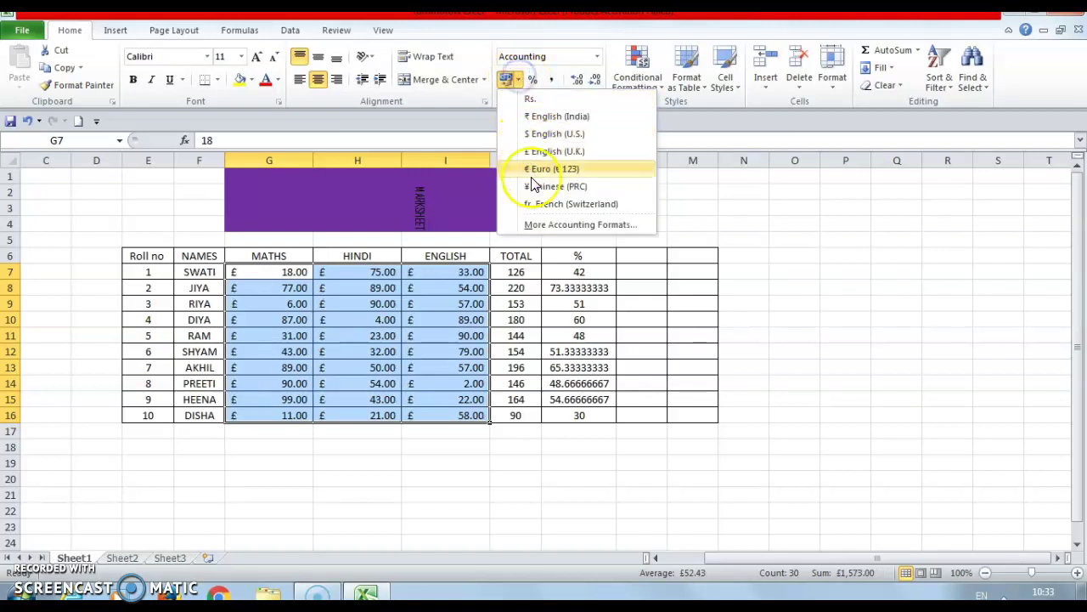
left_click(532, 175)
left_click(518, 80)
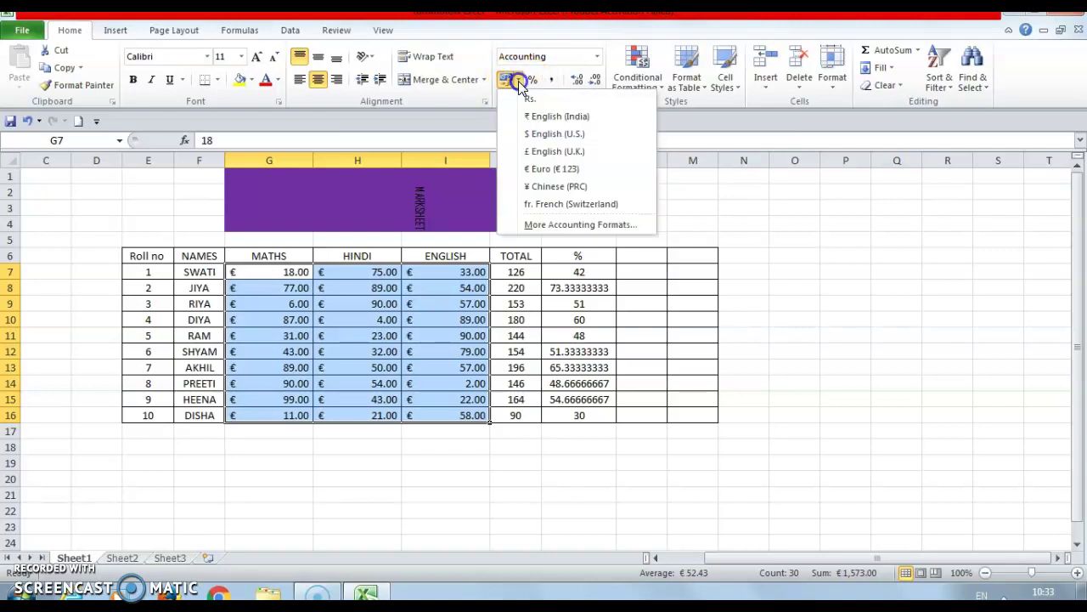
left_click(529, 185)
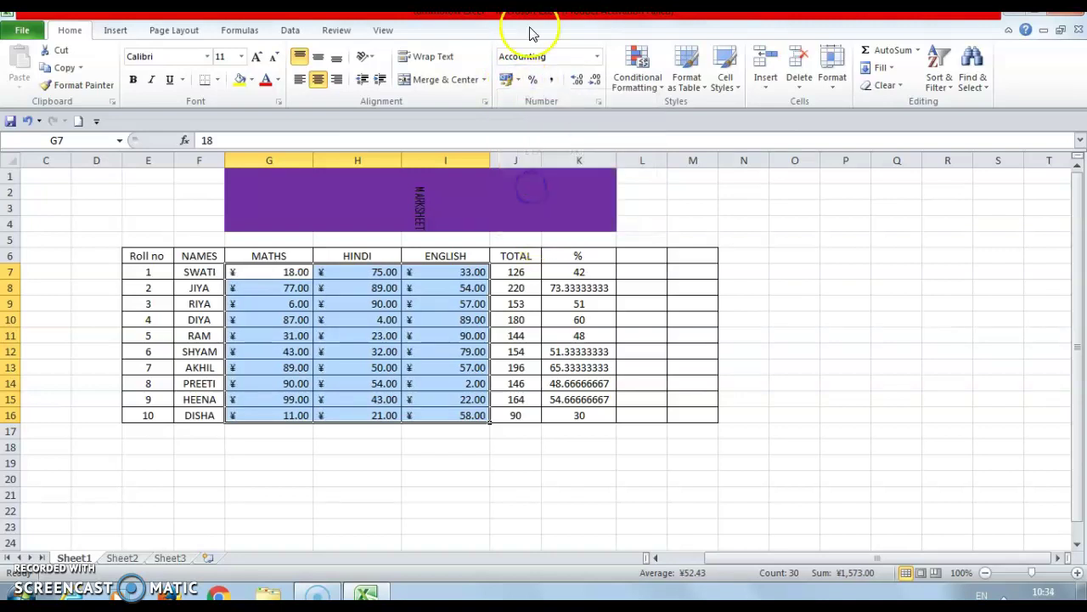
left_click(518, 81)
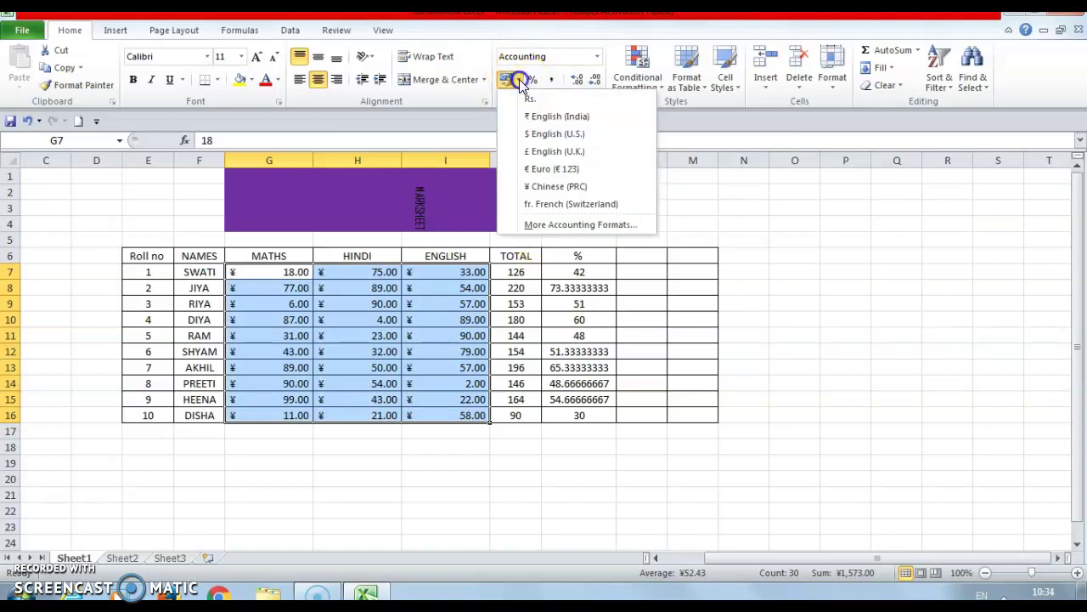
left_click(528, 204)
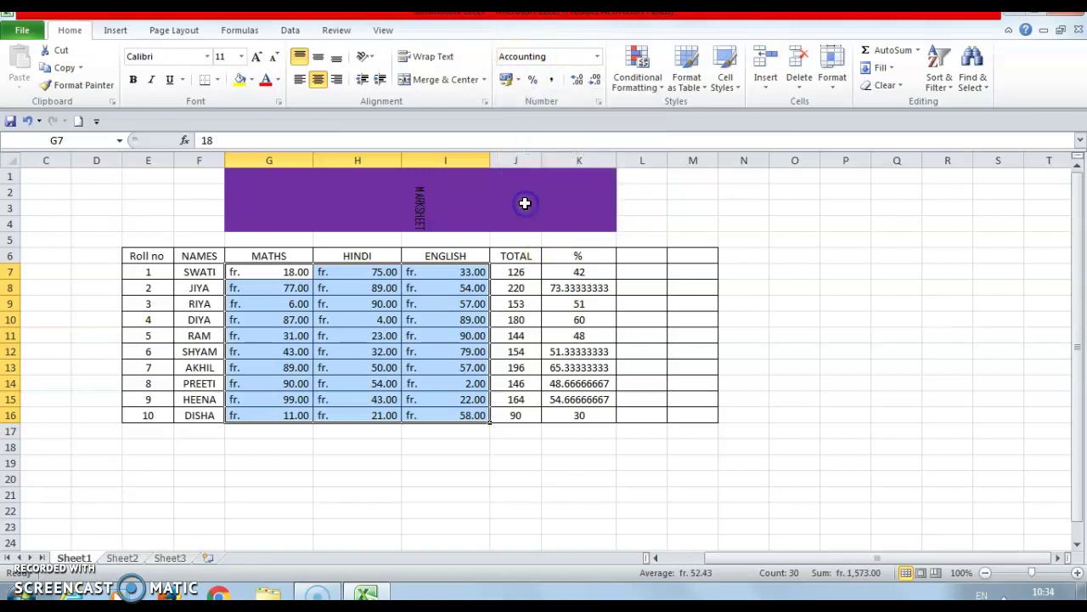
- Try the percent and comma styles on the marks in G7:I16, and return the marks to the General format
left_click(537, 82)
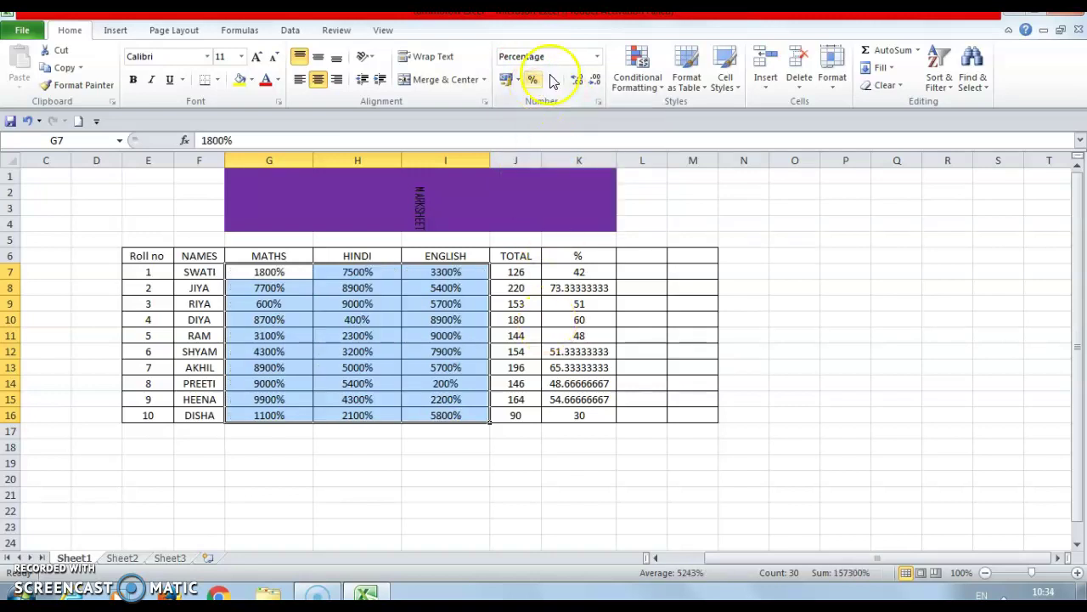
left_click(551, 79)
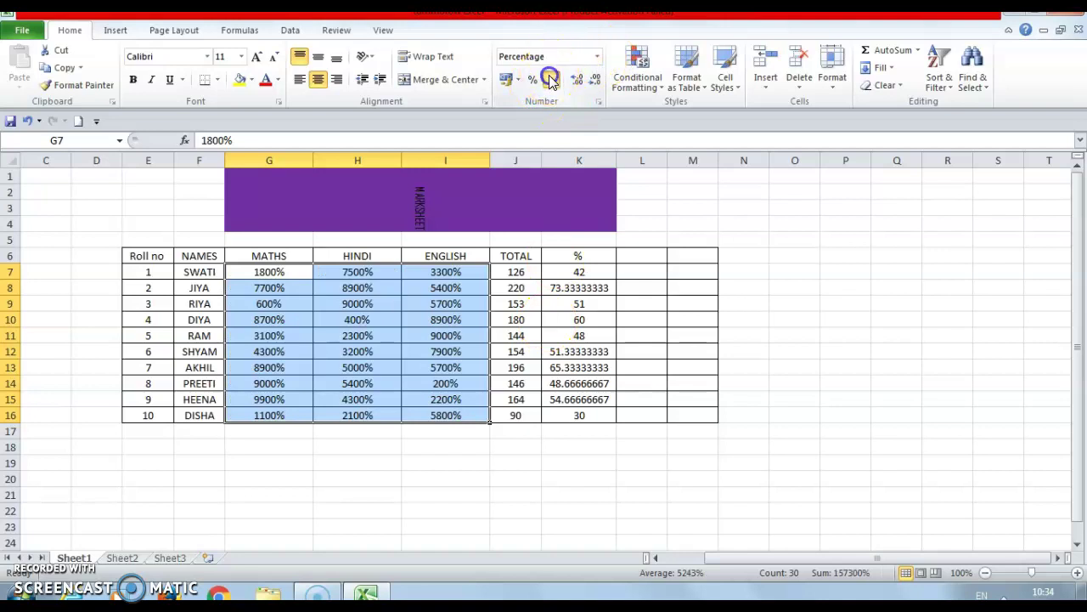
left_click(596, 56)
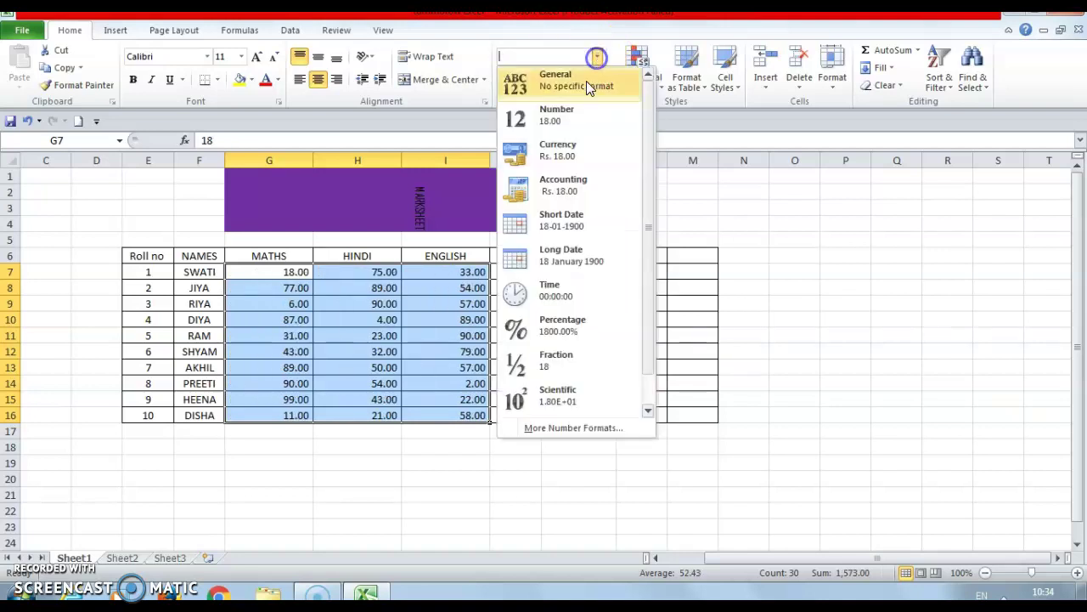
left_click(584, 85)
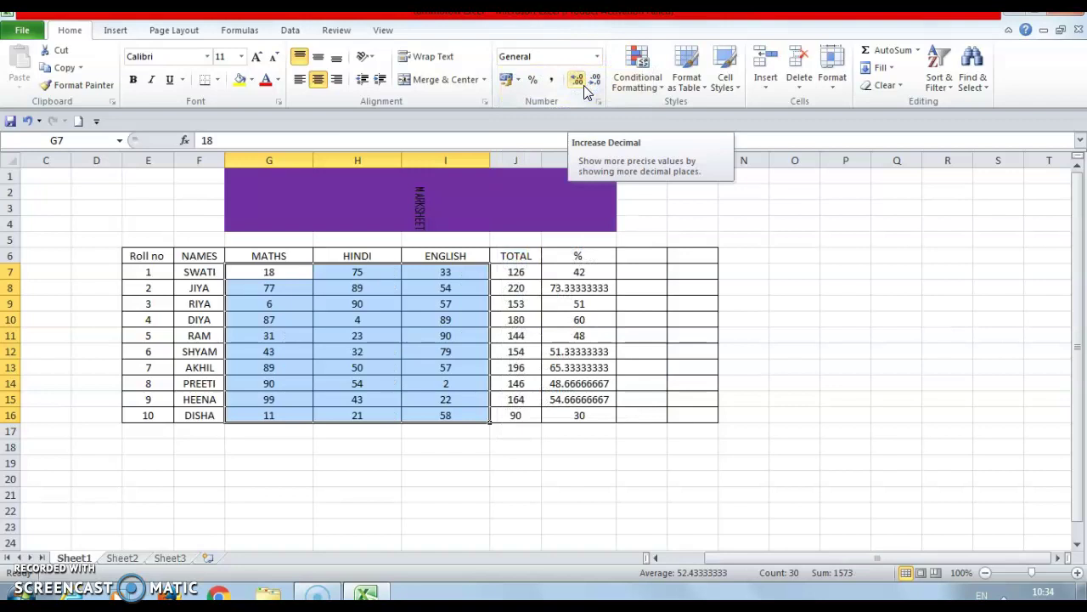
- Select the marks in G7:I16 and zoom the worksheet to 136%
left_click(1042, 575)
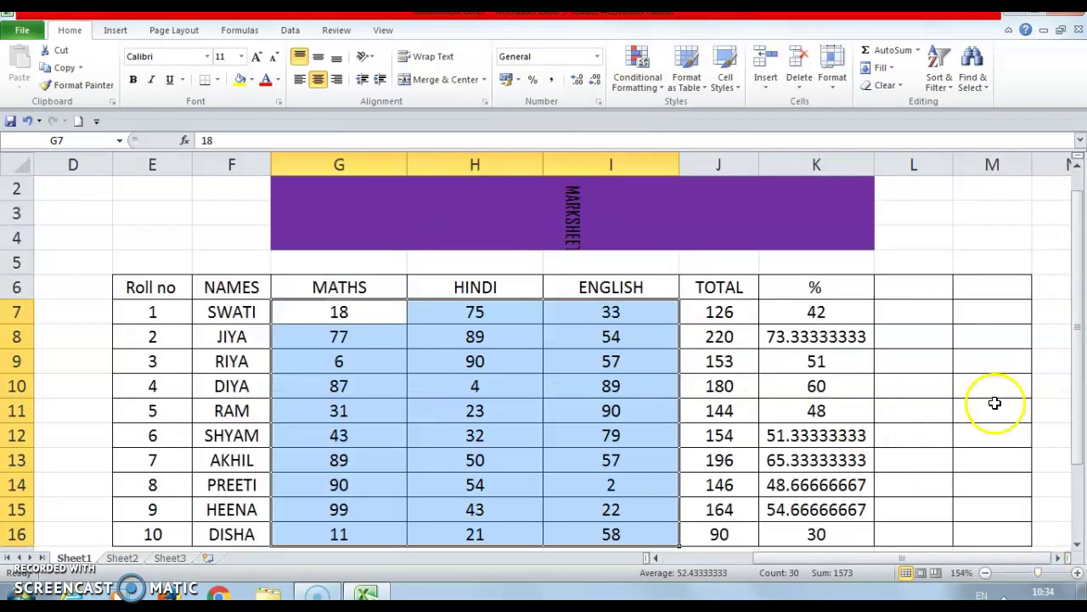
left_click_drag(1077, 470, 1079, 477)
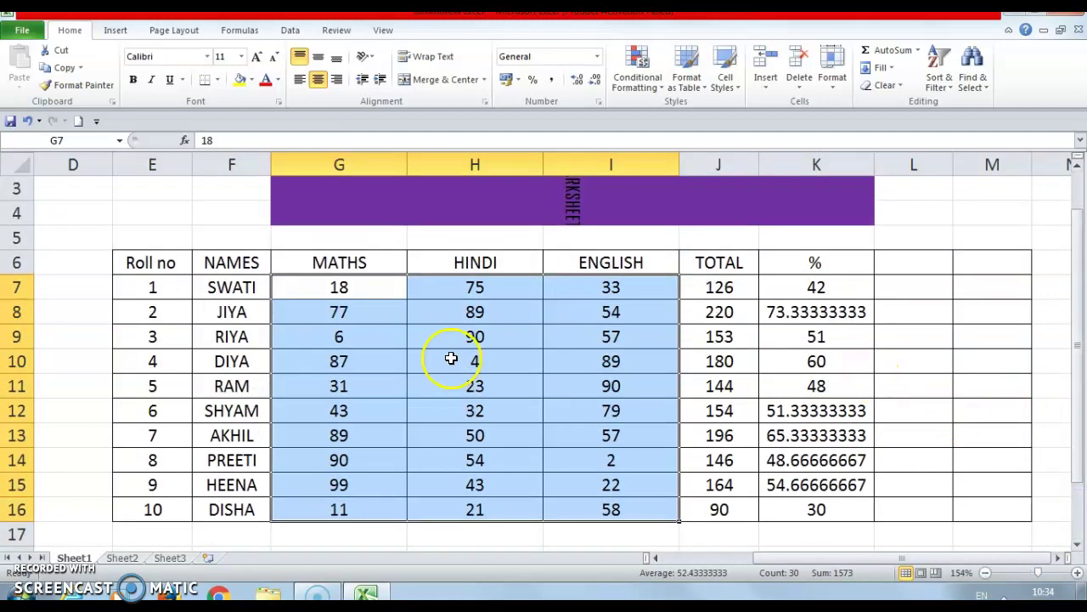
left_click_drag(338, 285, 624, 435)
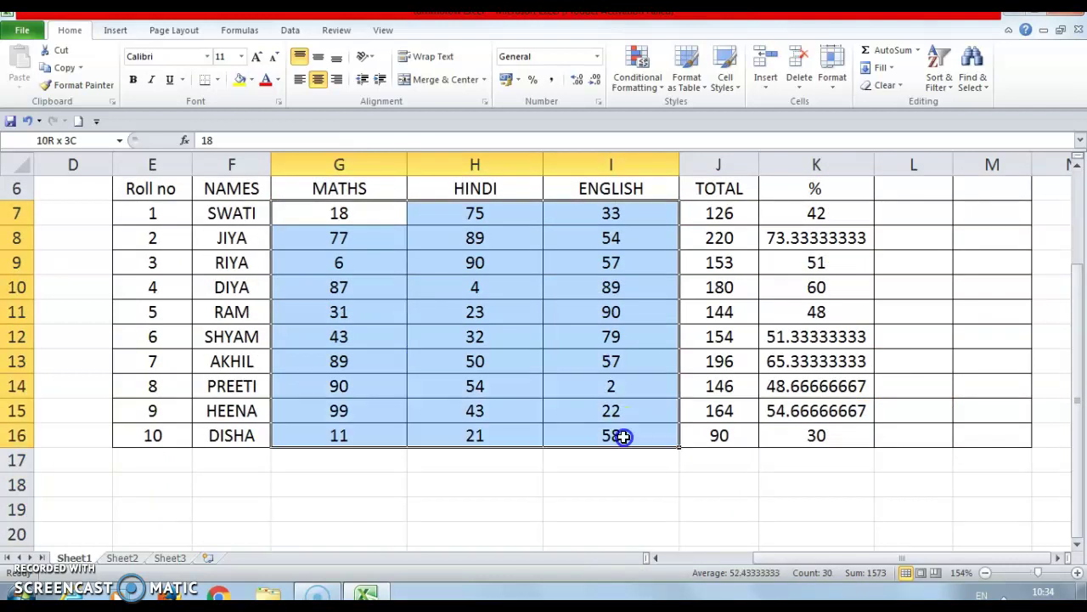
left_click(1082, 238)
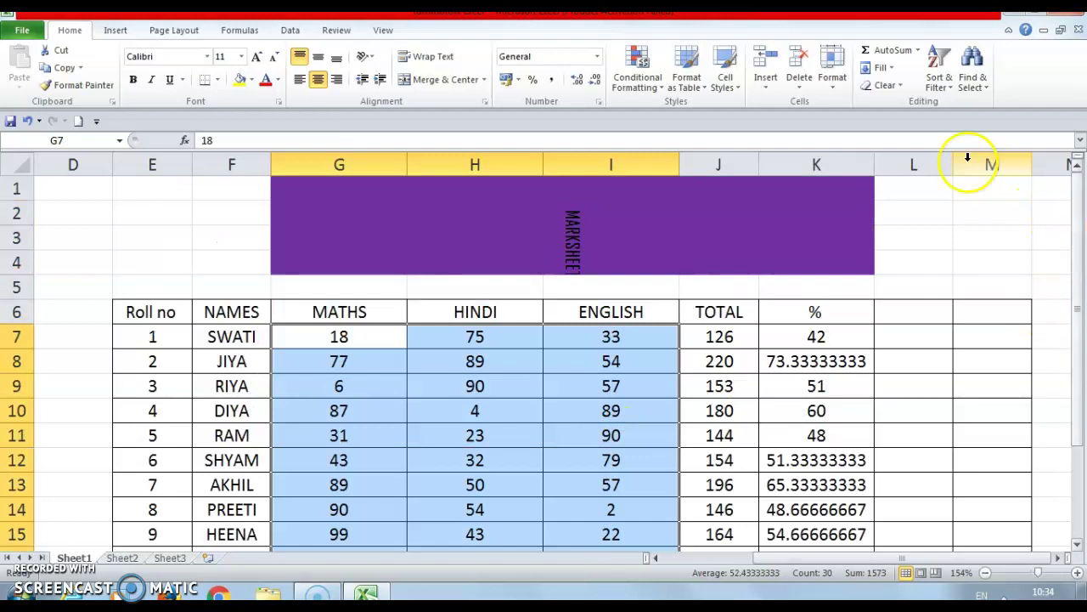
left_click(638, 81)
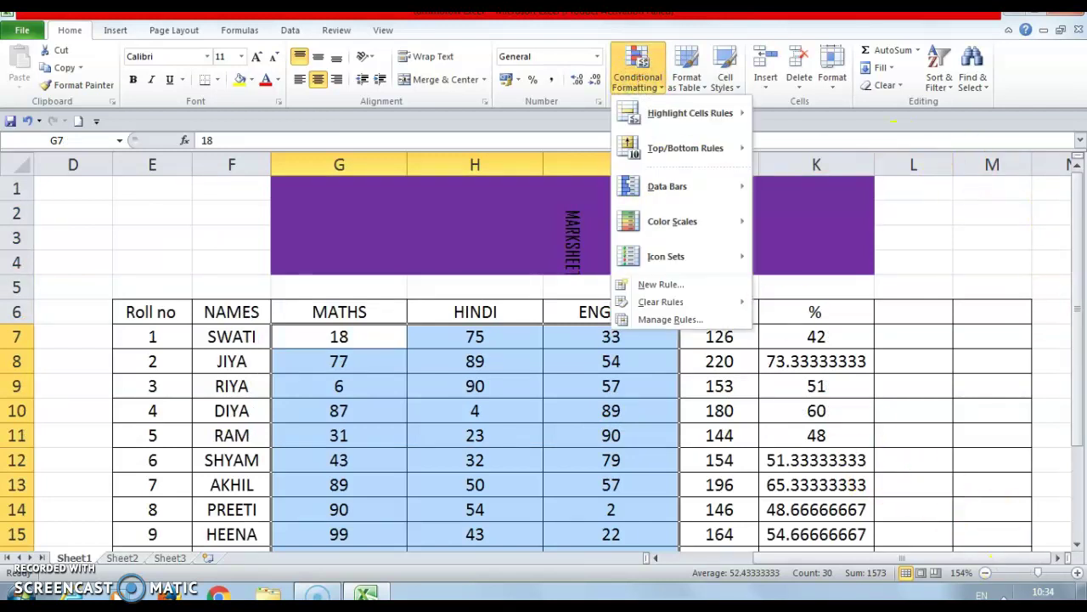
left_click(1035, 576)
left_click_drag(1034, 575, 1037, 576)
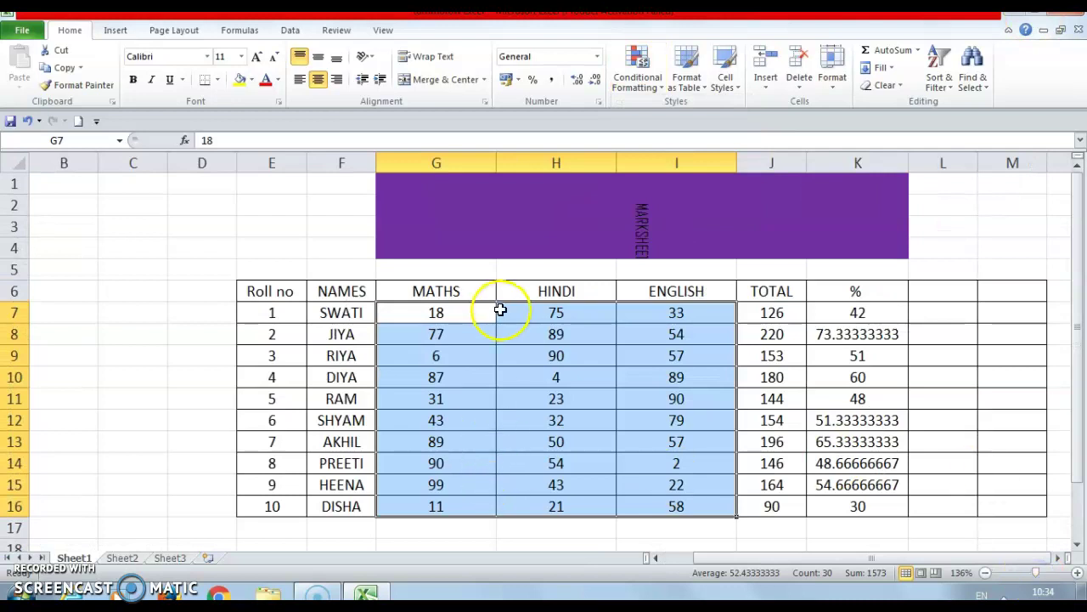
- Highlight marks in G7:I16 greater than 33 using conditional formatting with Green Fill with Dark Green Text
left_click(637, 70)
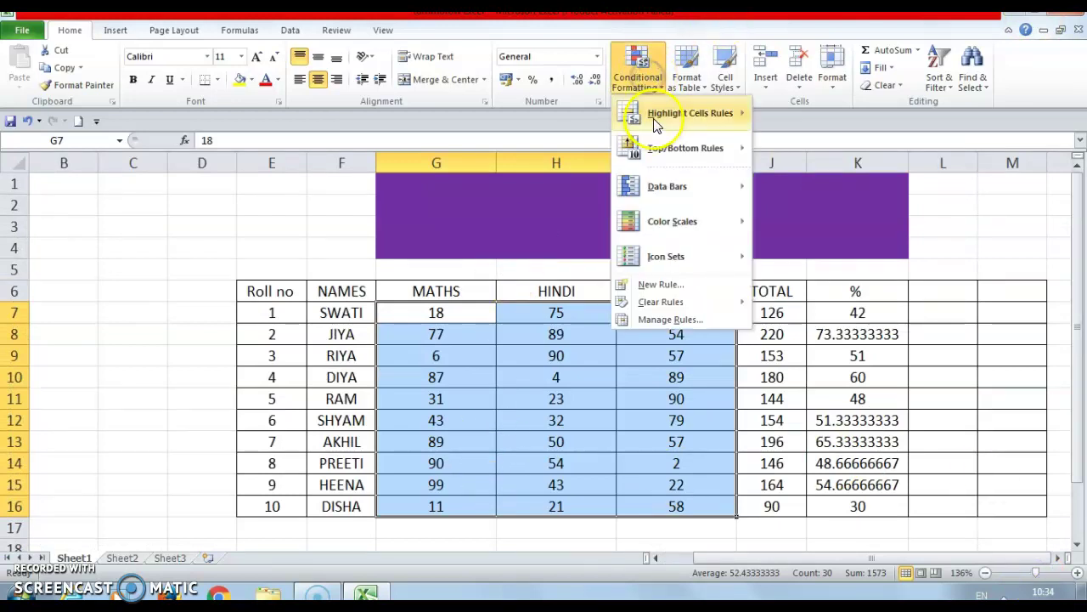
left_click(654, 119)
left_click(794, 110)
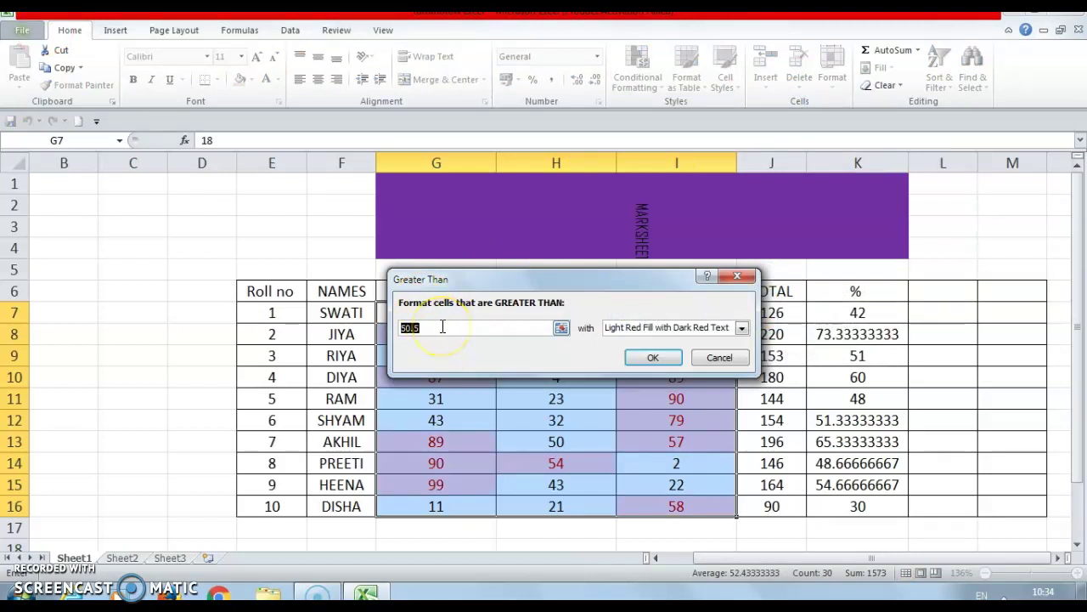
type("33")
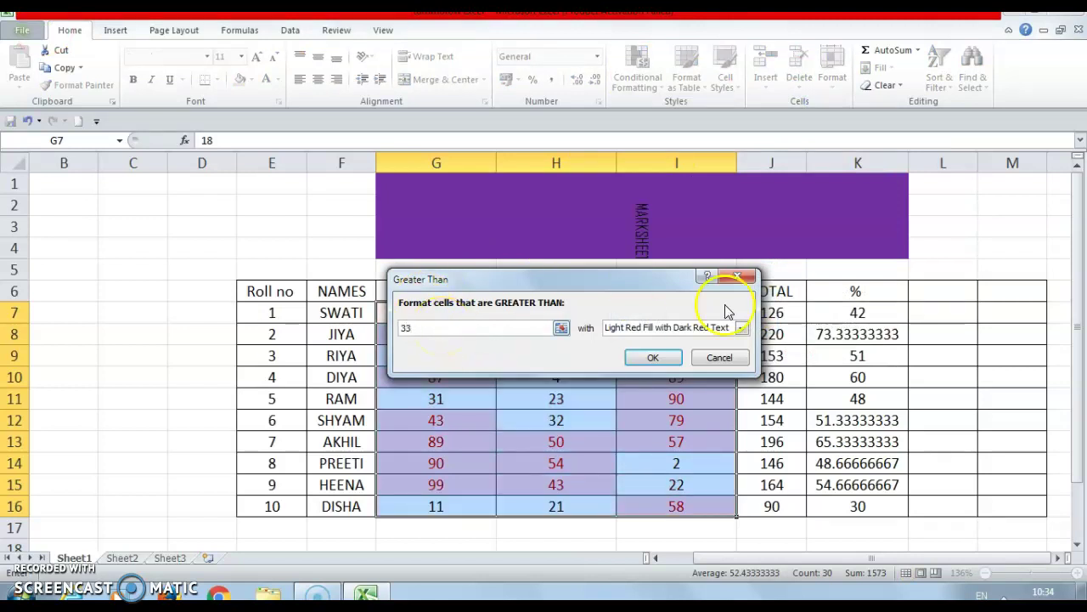
left_click(741, 327)
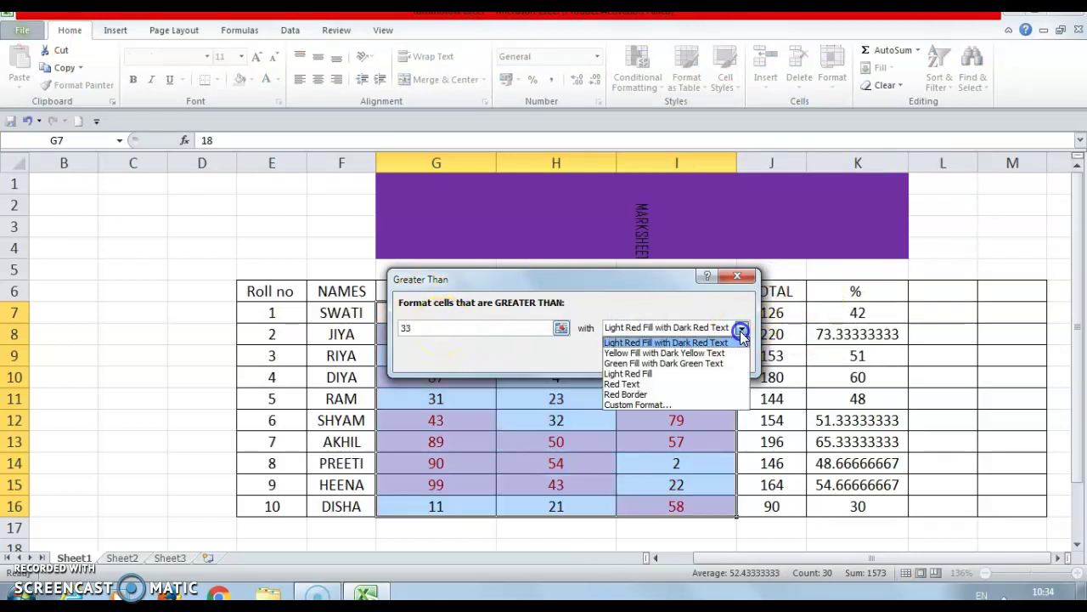
left_click(698, 364)
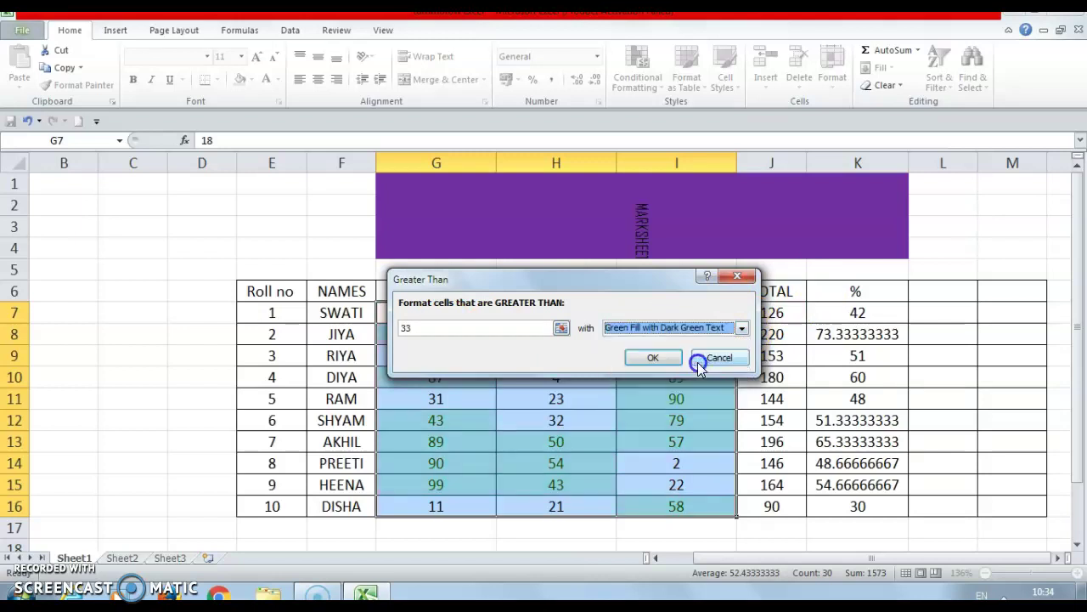
left_click(653, 357)
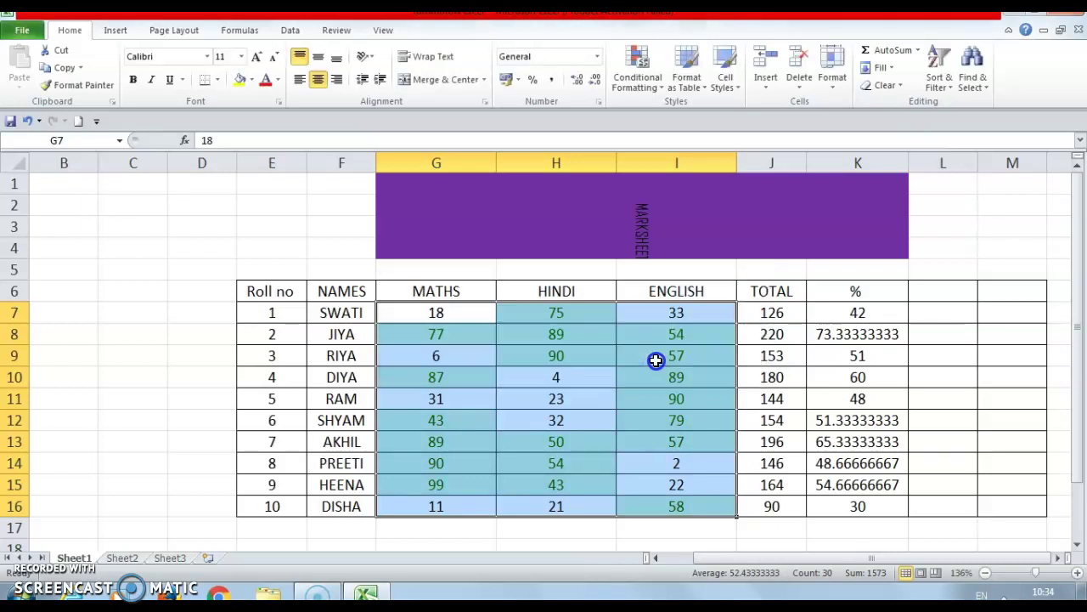
left_click(500, 526)
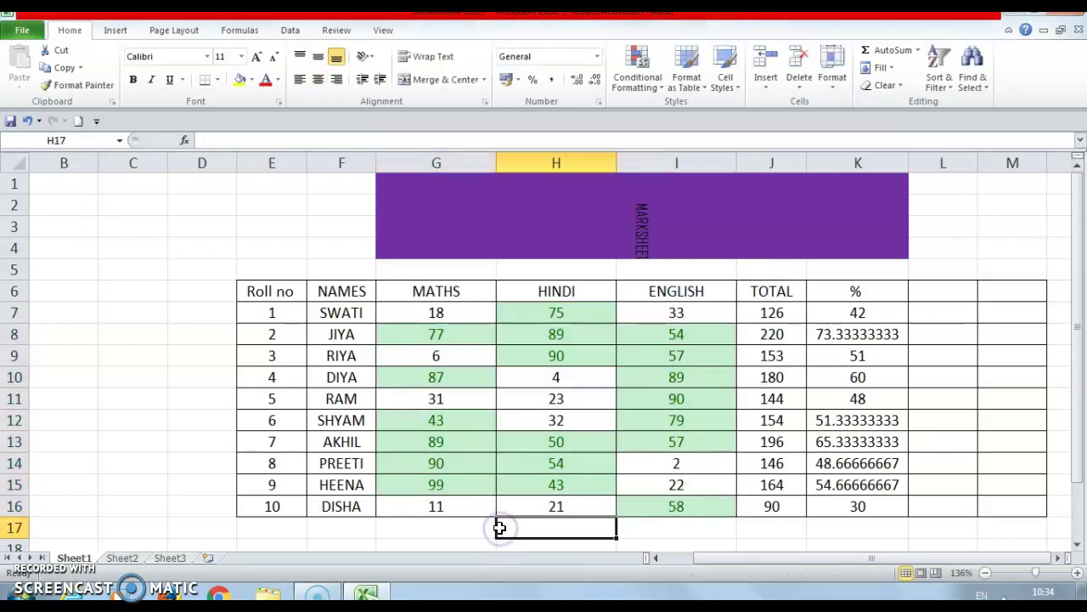
- Set up a Less Than conditional formatting rule at 33 for the marks in G7:I16 using Yellow Fill with Dark Yellow Text
scroll(445, 275, "left", 1)
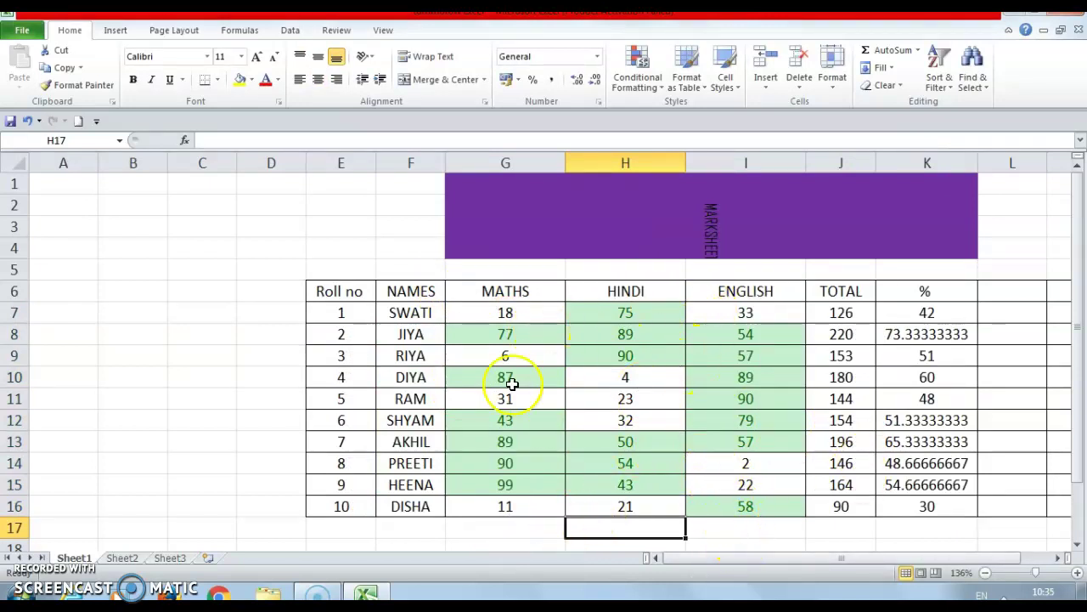
left_click_drag(512, 309, 662, 455)
left_click_drag(741, 495, 494, 321)
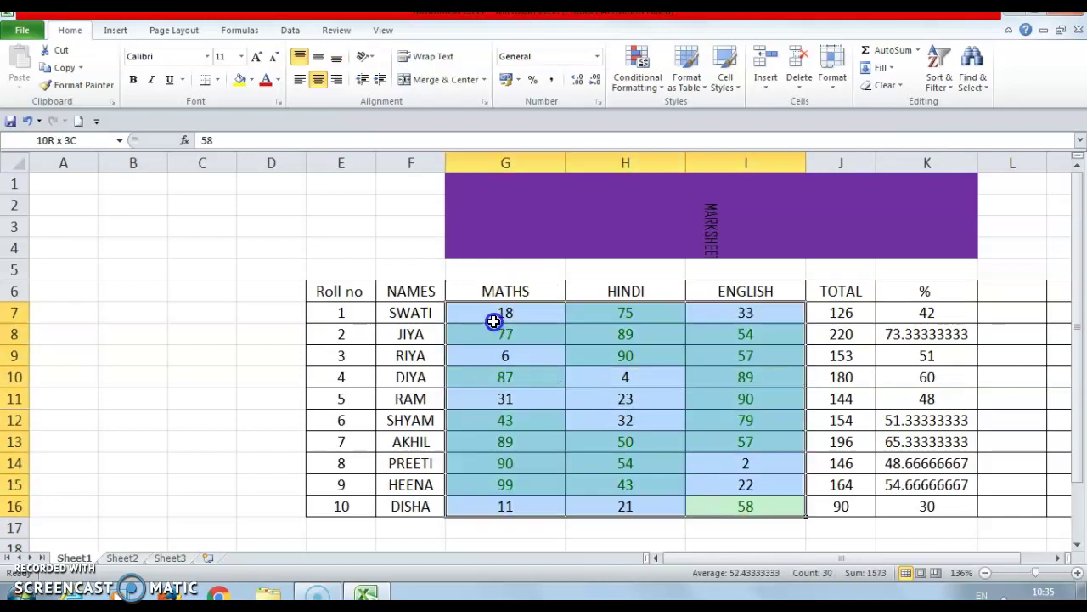
left_click(635, 73)
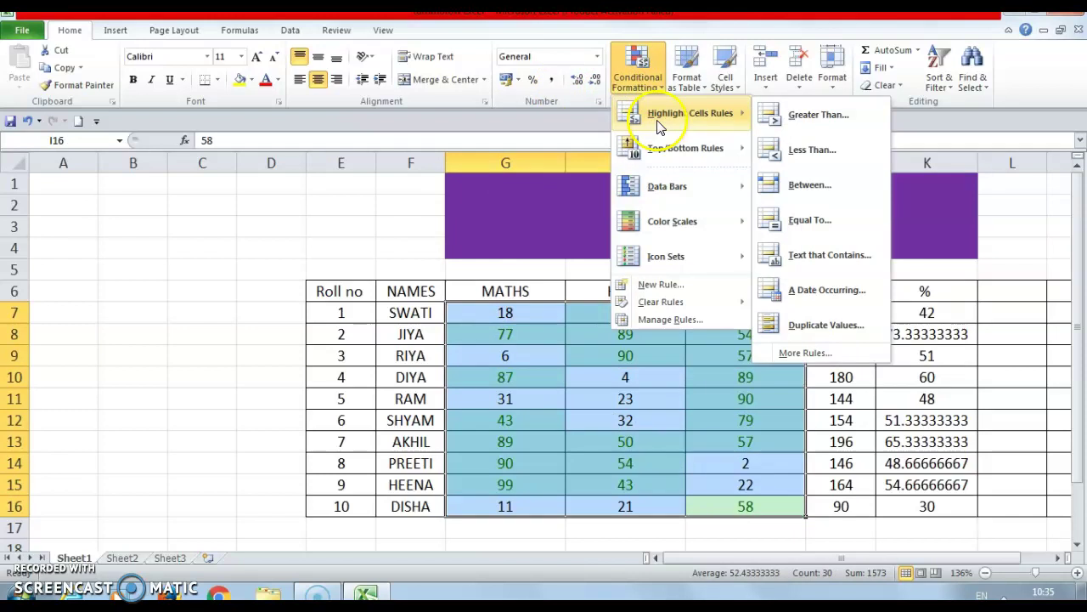
left_click(781, 147)
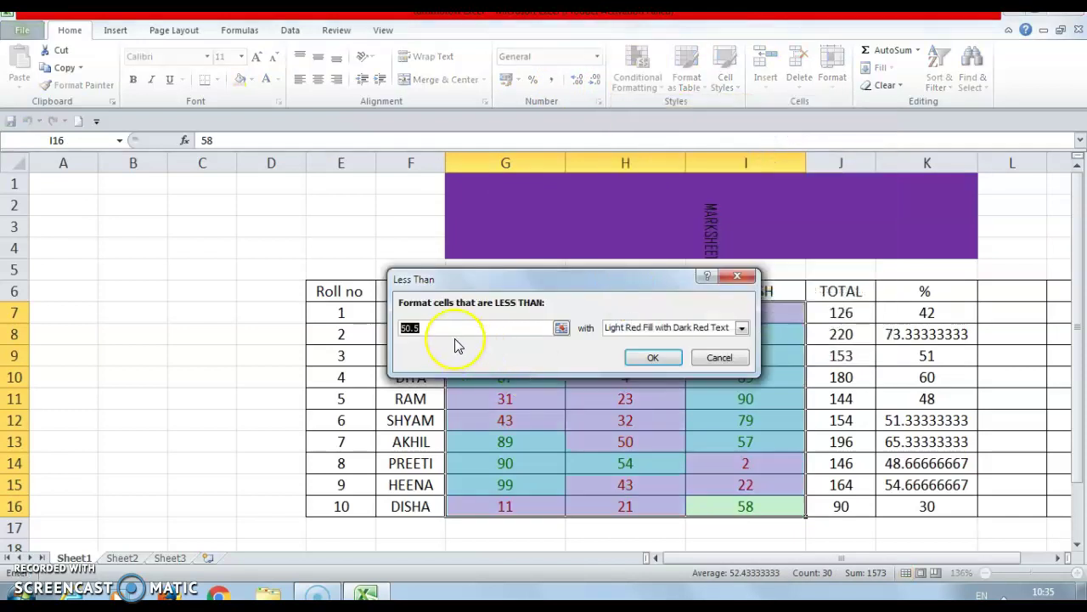
key("BackSpace")
type("33")
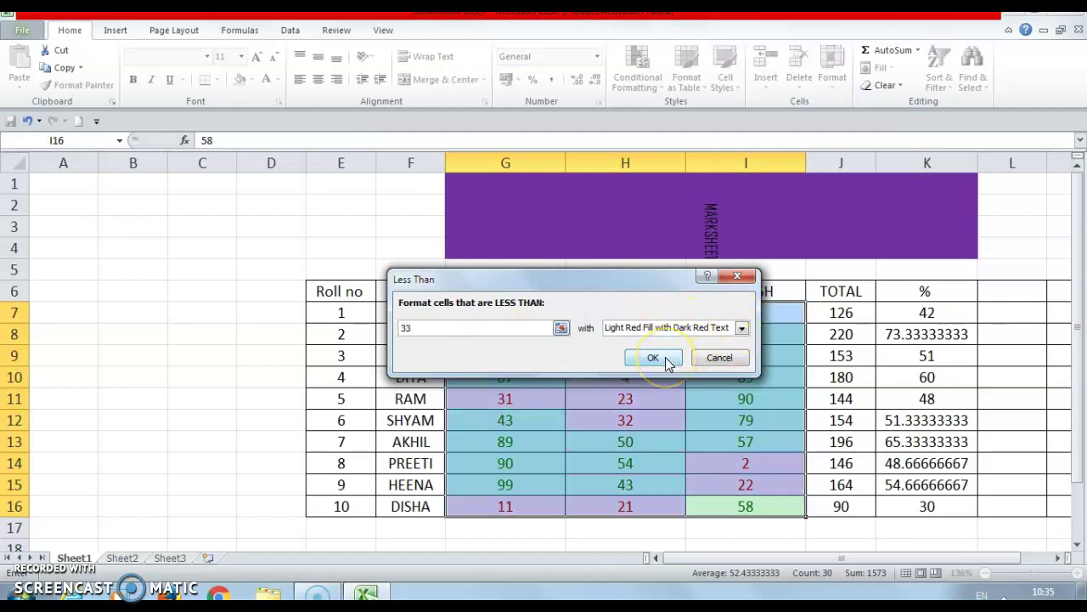
left_click(741, 328)
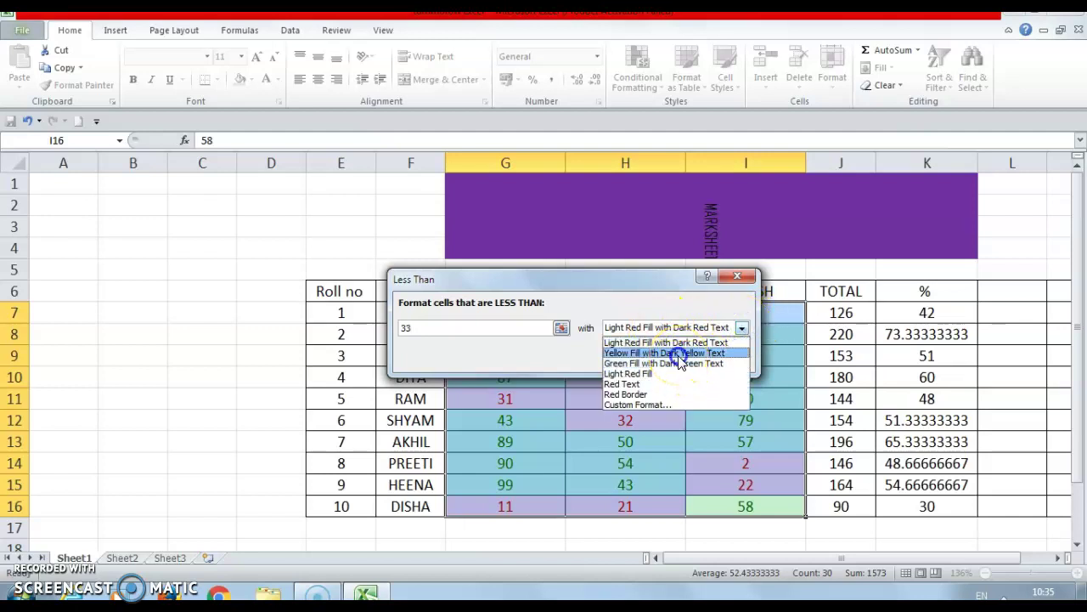
left_click(678, 353)
- Change the Less Than 33 rule to a custom format with a light blue fill and apply it to the marks
left_click(742, 328)
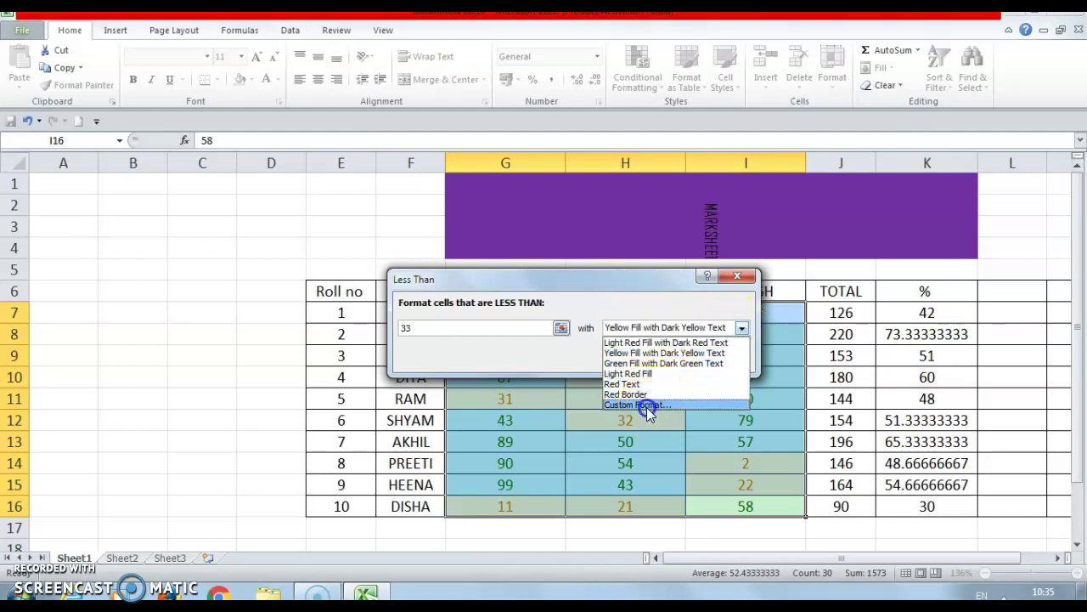
left_click(647, 405)
left_click(484, 153)
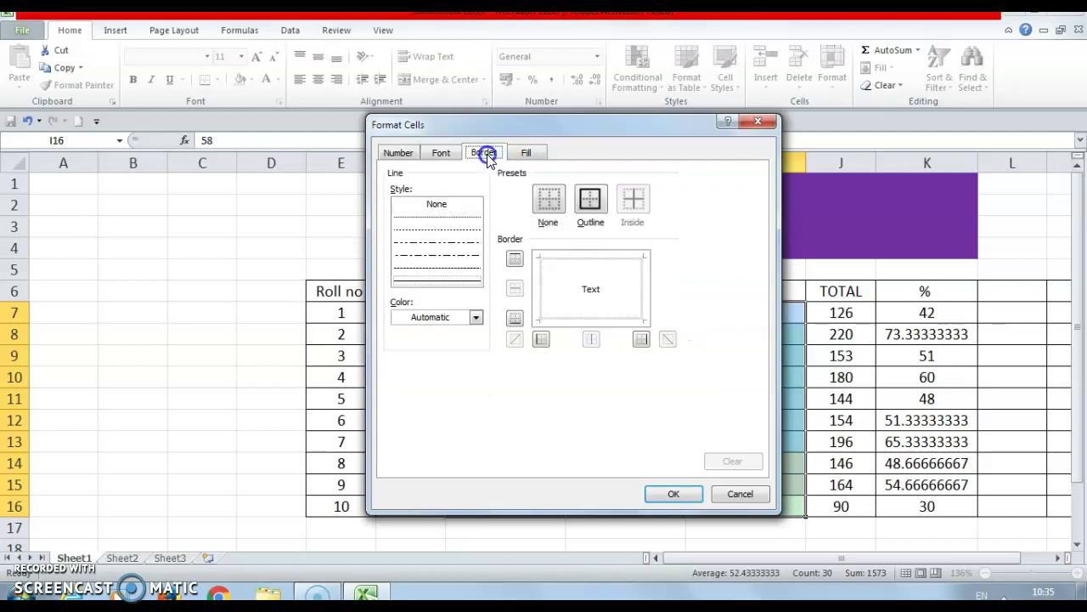
left_click(520, 152)
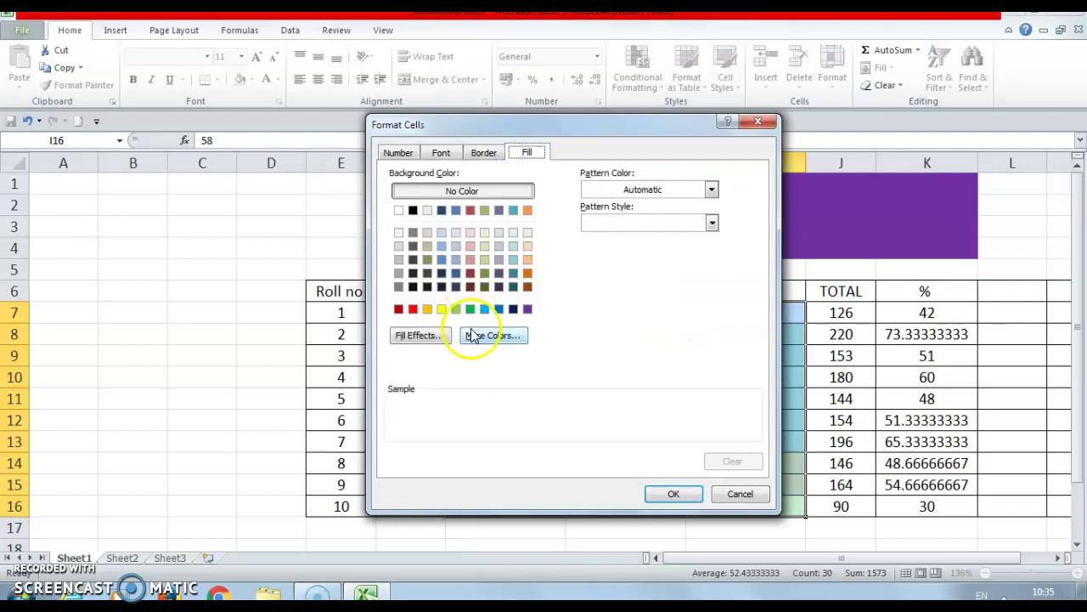
left_click(484, 210)
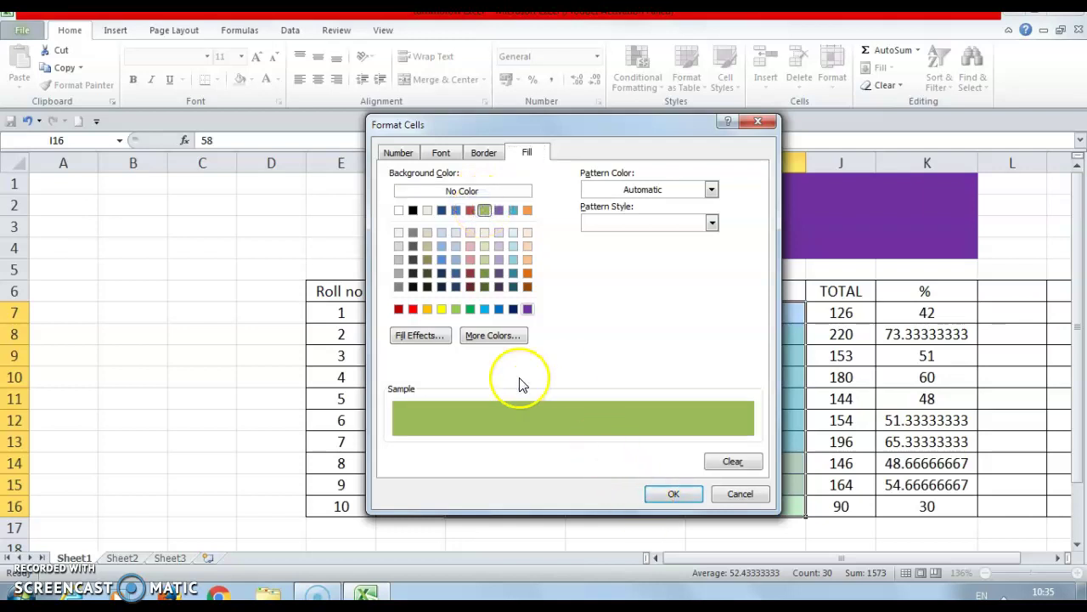
left_click(439, 310)
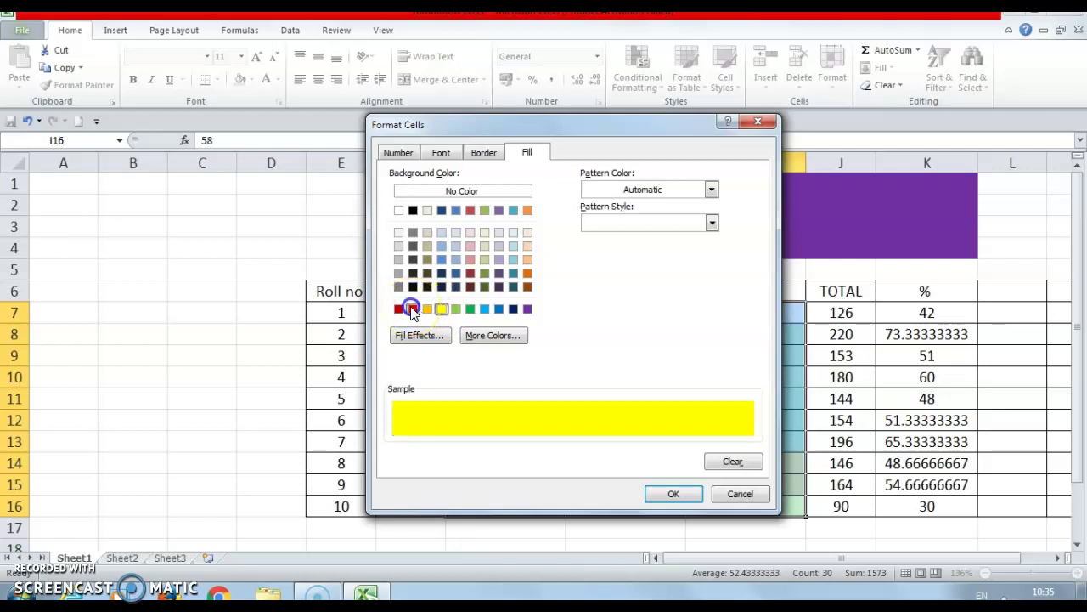
left_click(412, 310)
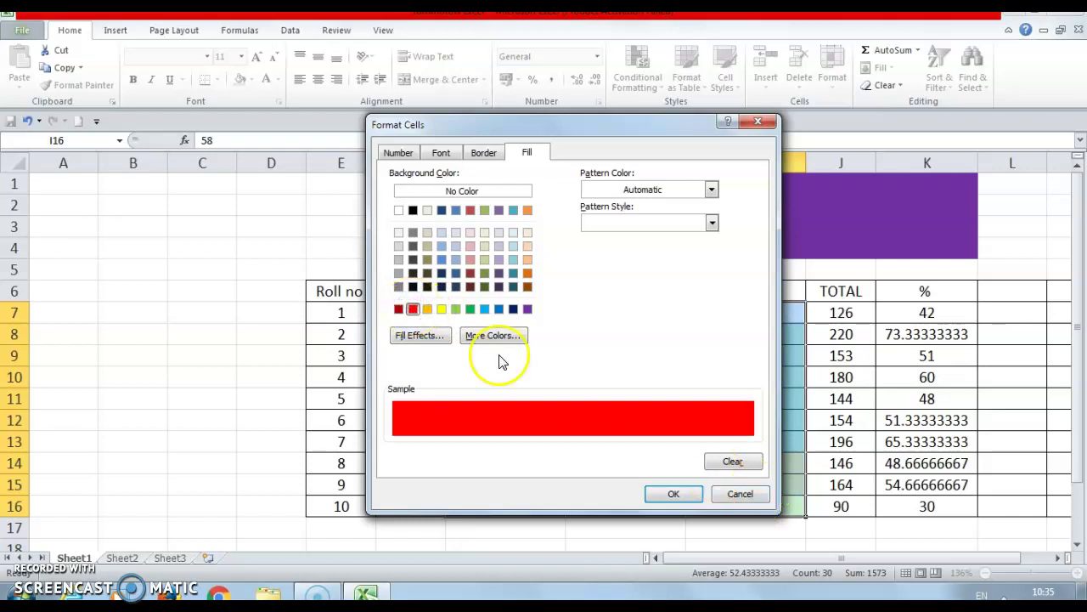
left_click(485, 309)
left_click(661, 501)
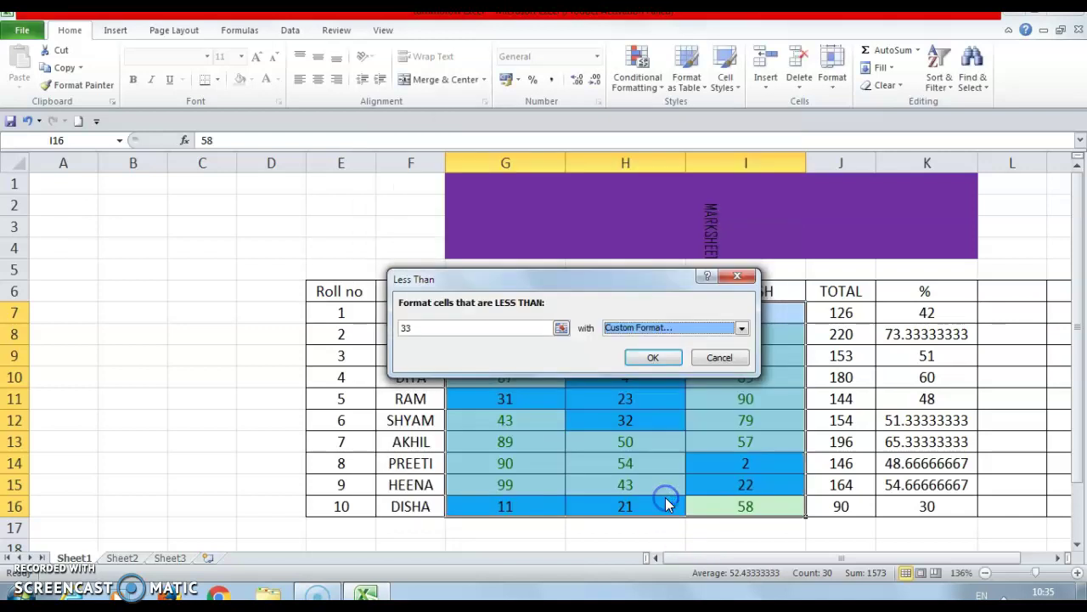
left_click(653, 357)
left_click(588, 545)
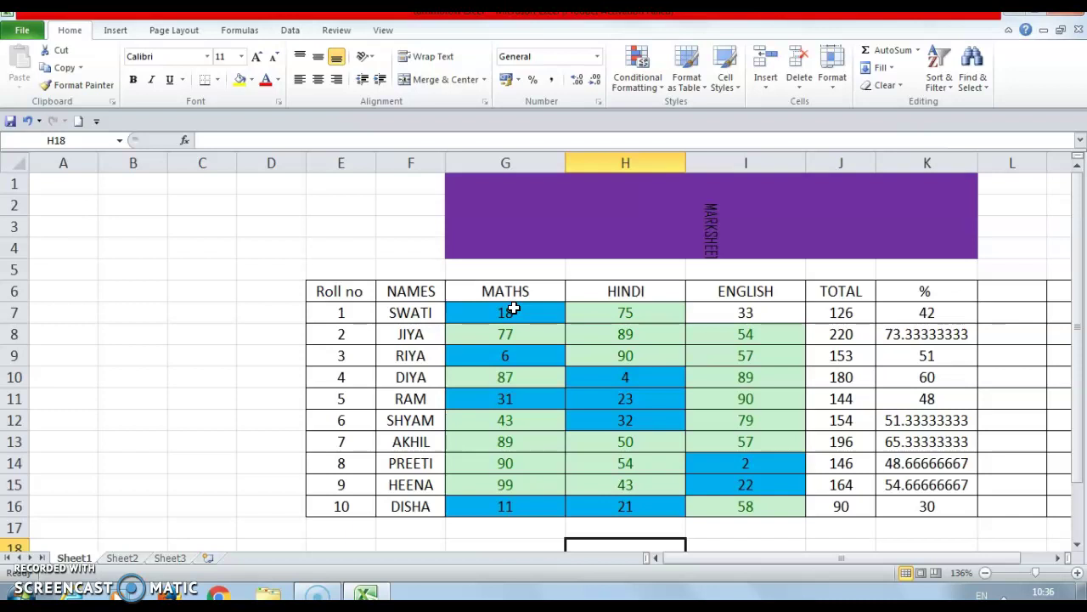
- Set up a Between conditional formatting rule from 40 to 60 for the marks in G7:I16
left_click_drag(513, 312, 740, 510)
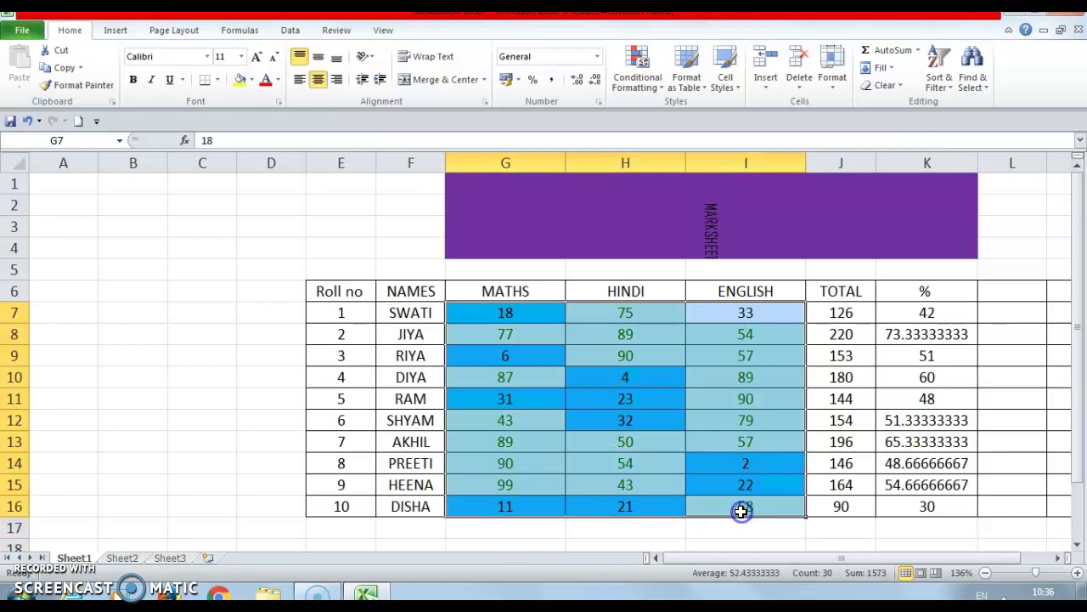
left_click(633, 91)
mouse_move(661, 111)
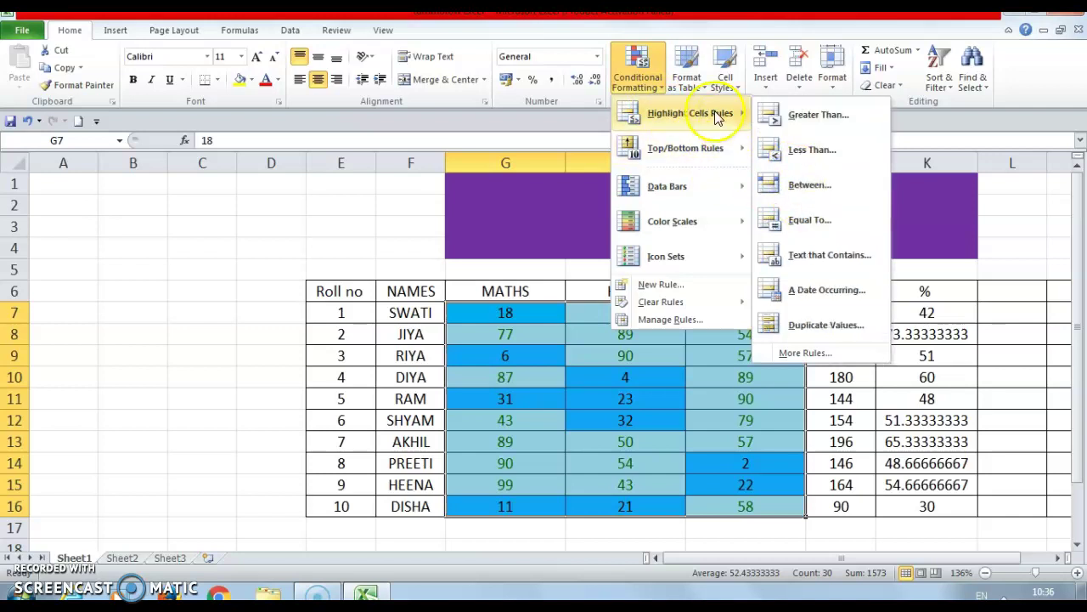
left_click(813, 196)
left_click(416, 328)
key("BackSpace")
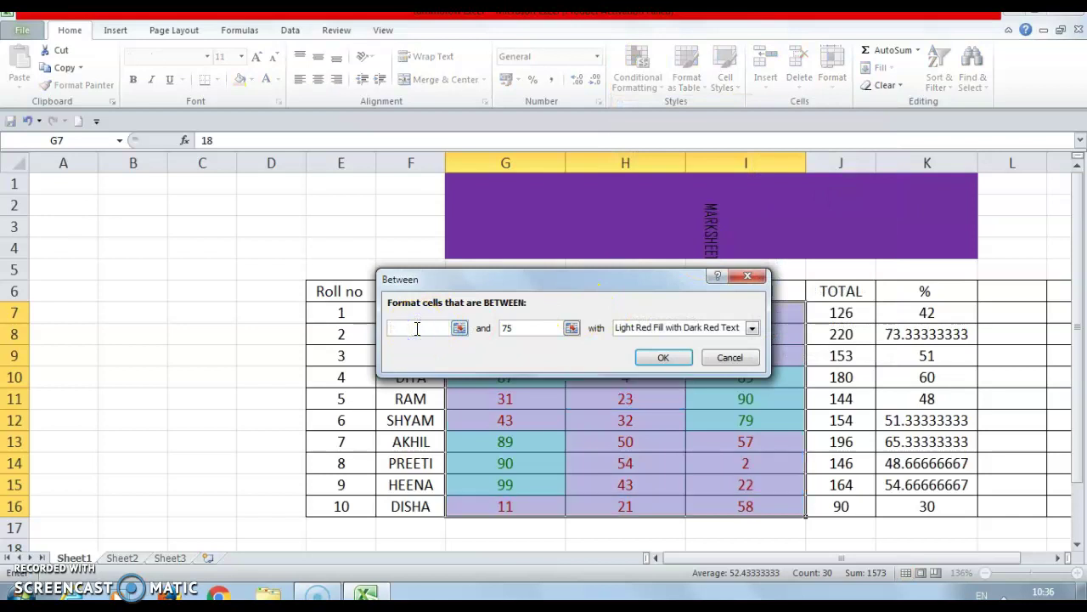
type("31")
key("BackSpace")
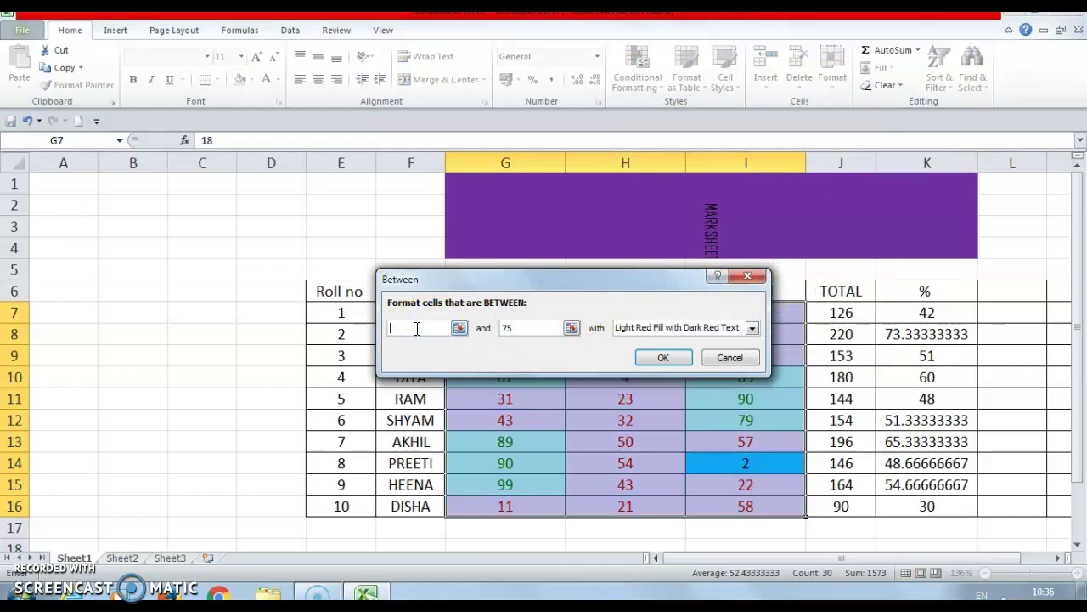
type("0")
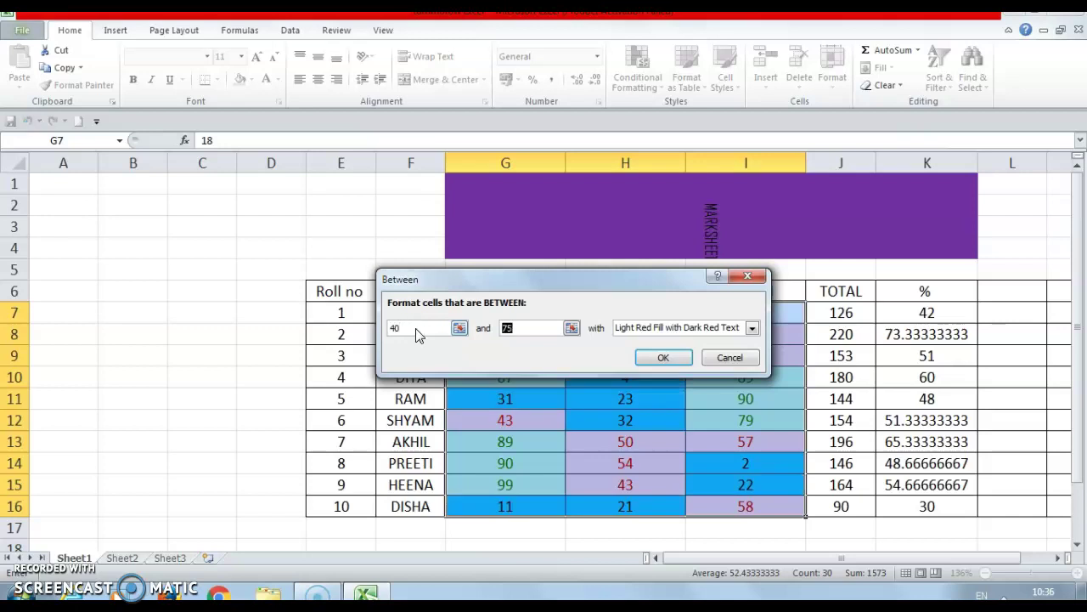
type("60")
- Give the Between rule a custom format with a red fill and apply it to the marks
left_click(753, 337)
left_click(706, 410)
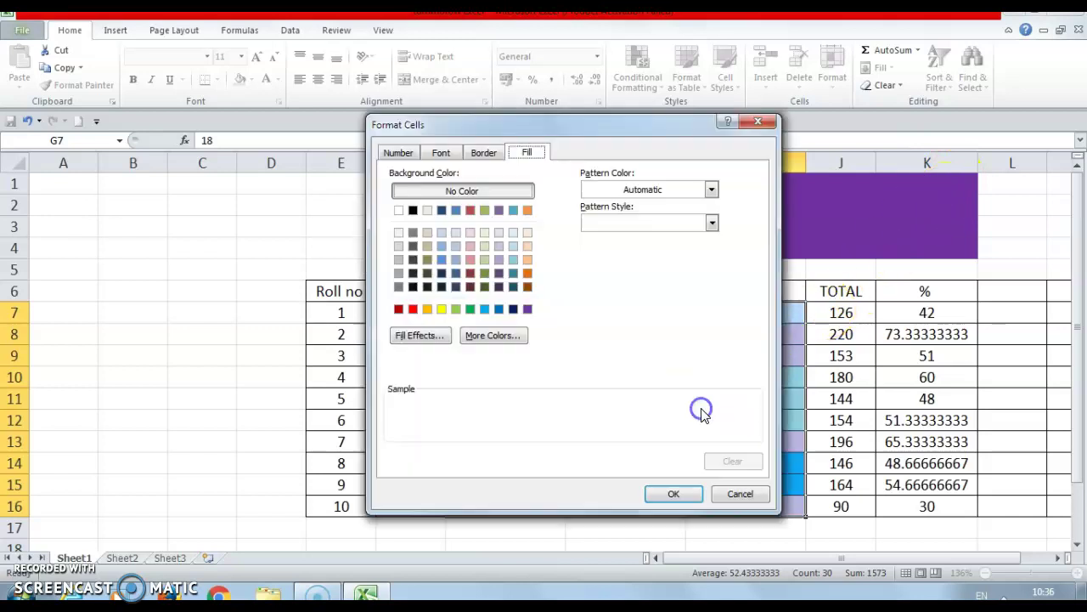
left_click(413, 310)
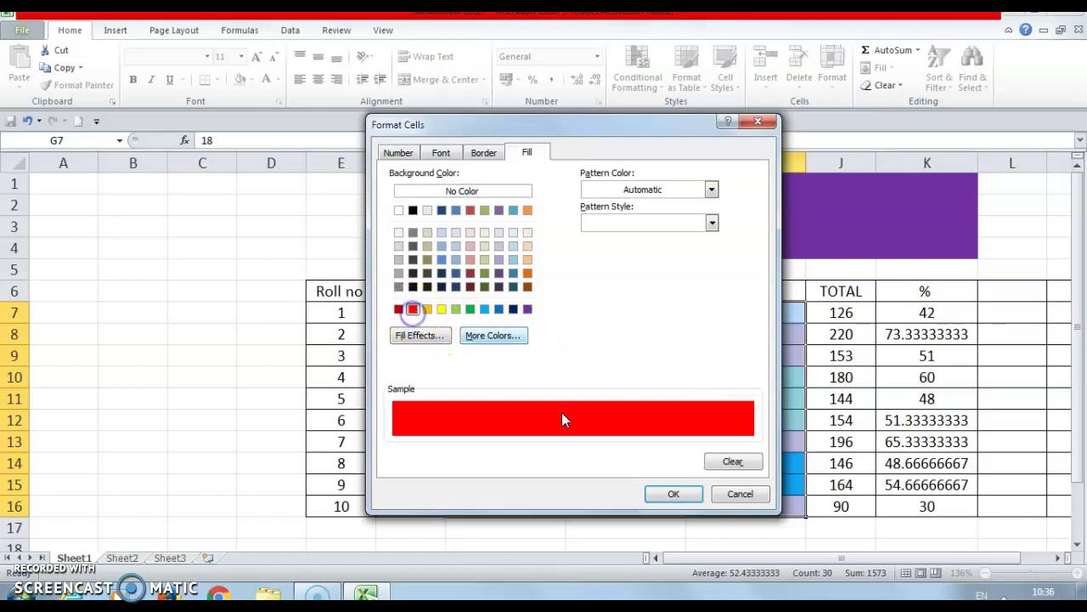
left_click(668, 498)
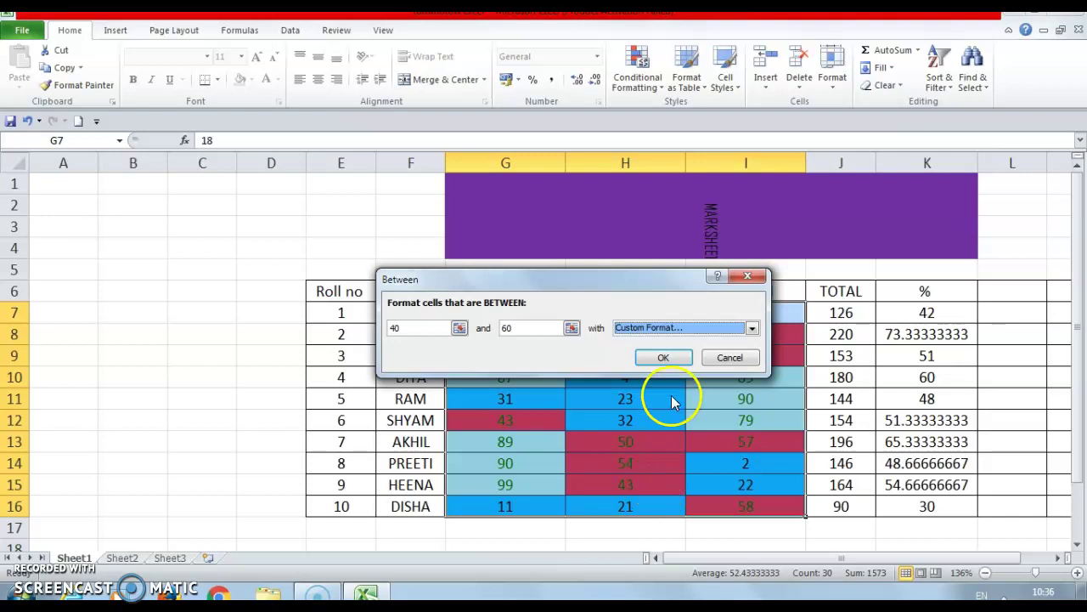
left_click(662, 358)
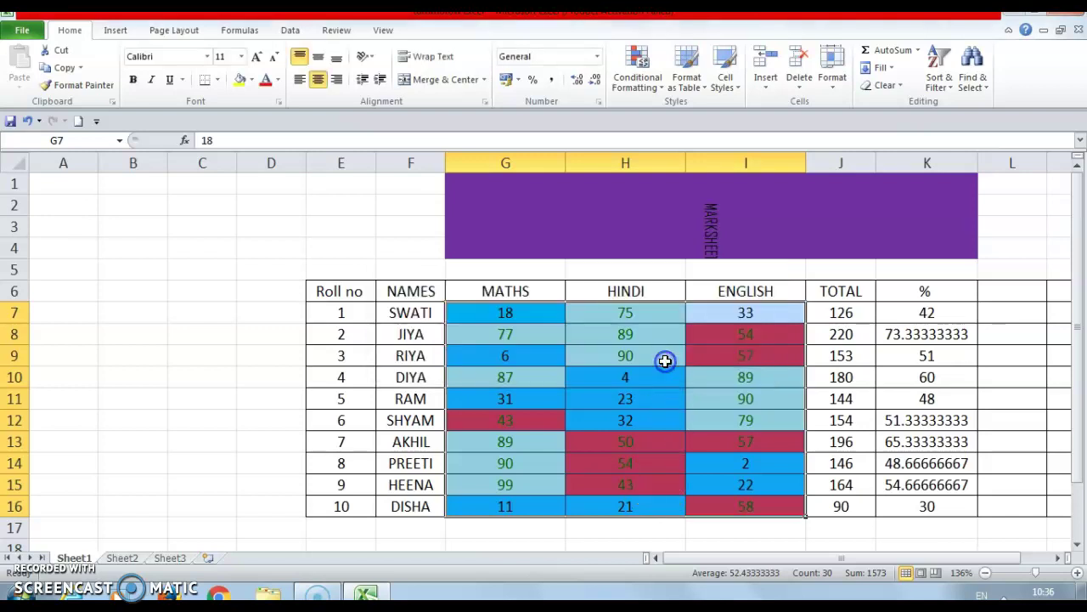
left_click(626, 541)
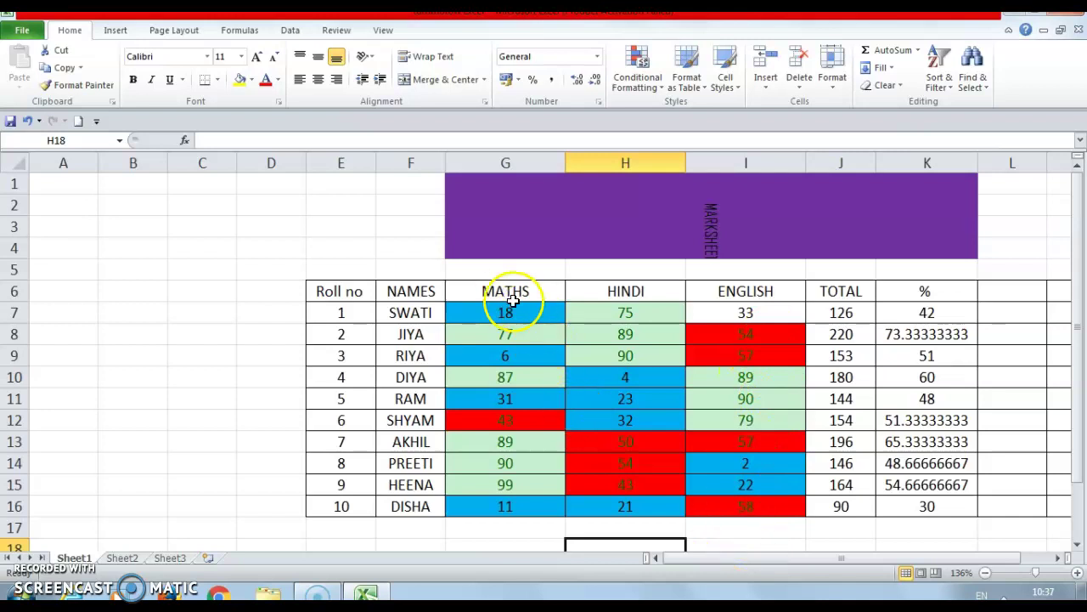
left_click_drag(497, 311, 760, 502)
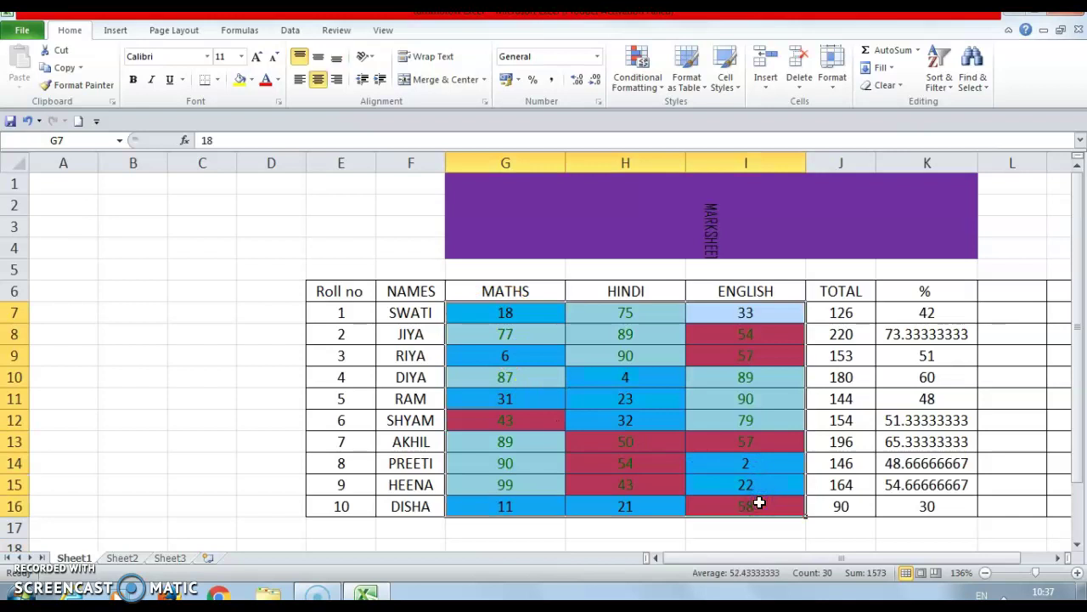
left_click(639, 73)
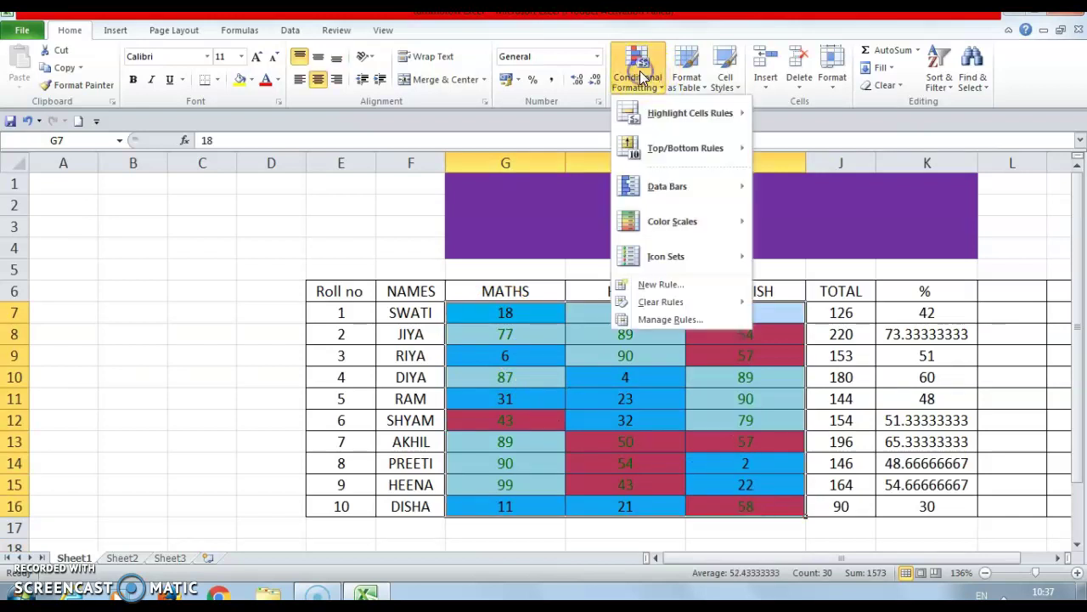
mouse_move(666, 115)
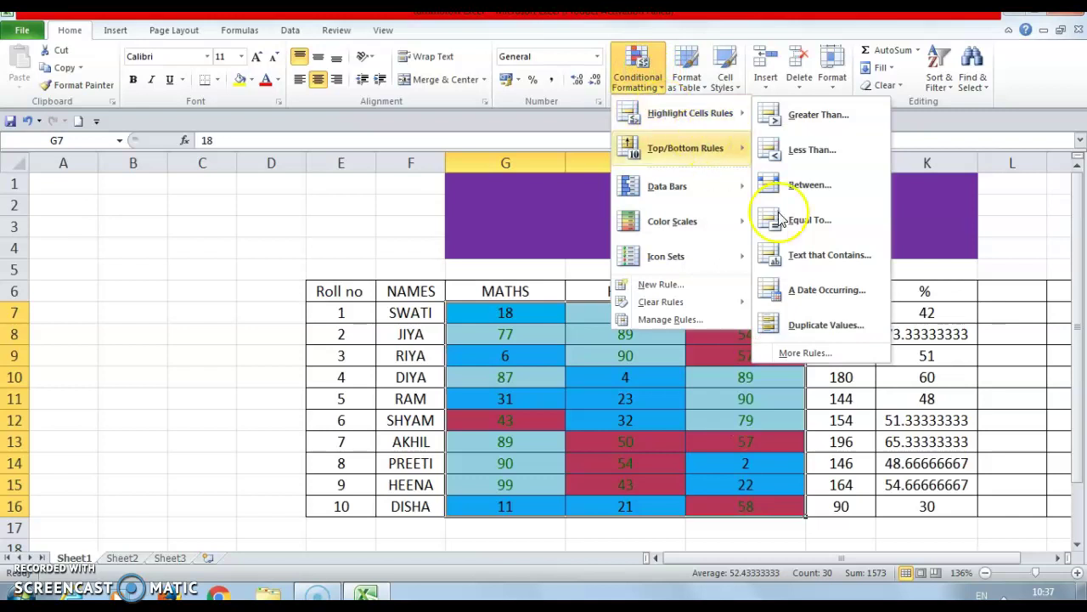
left_click(561, 371)
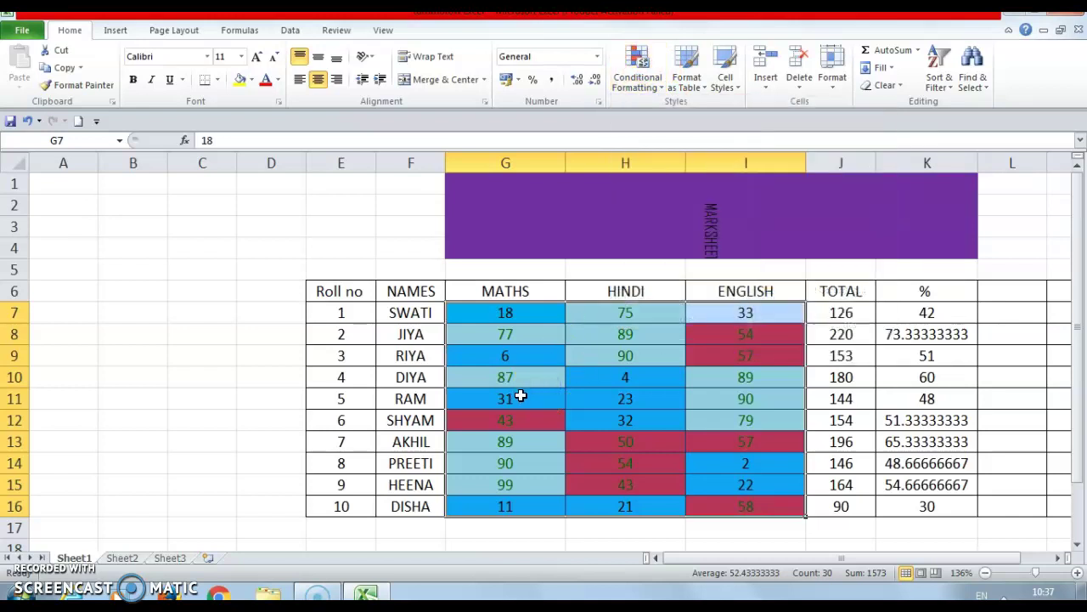
- Change the Maths mark of roll number 8 in cell G14 to 77
left_click(522, 472)
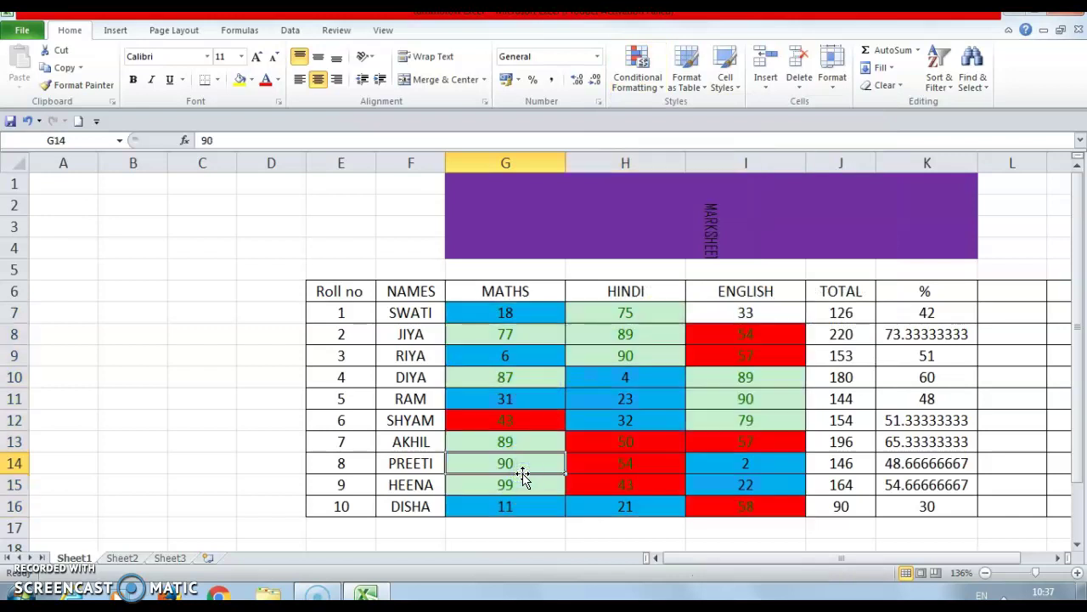
type("7")
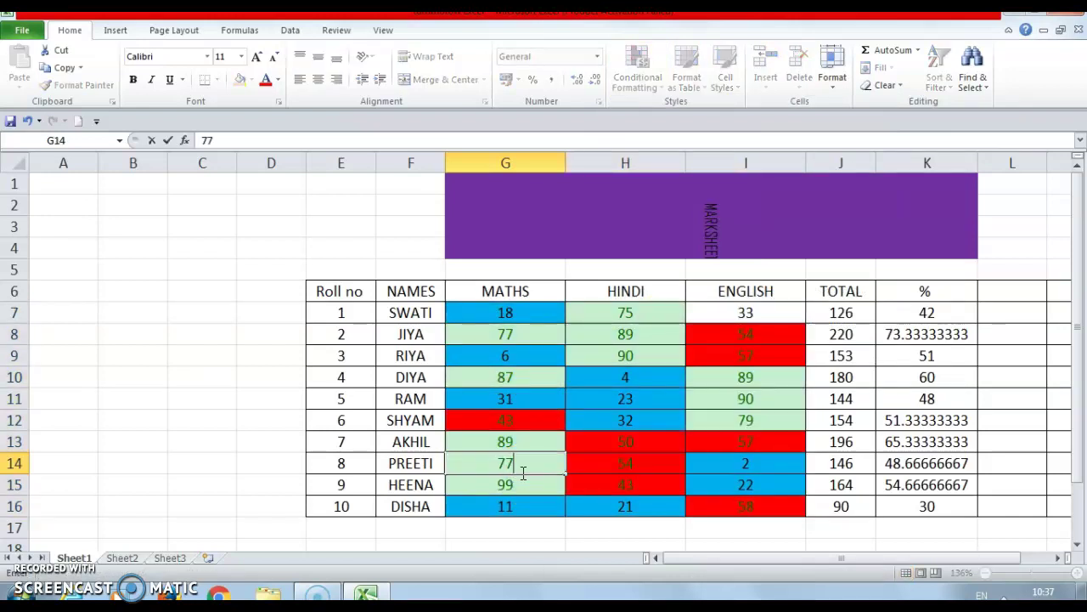
type("7")
left_click(526, 418)
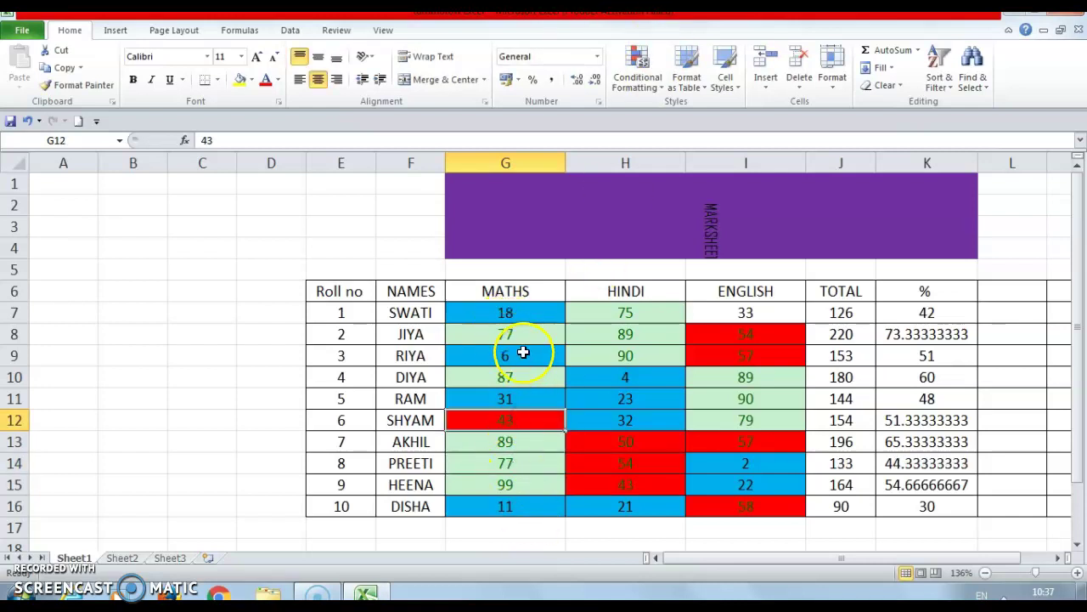
- Highlight the marks in G7:I16 equal to 77 using conditional formatting with a custom light purple fill
left_click_drag(508, 311, 770, 425)
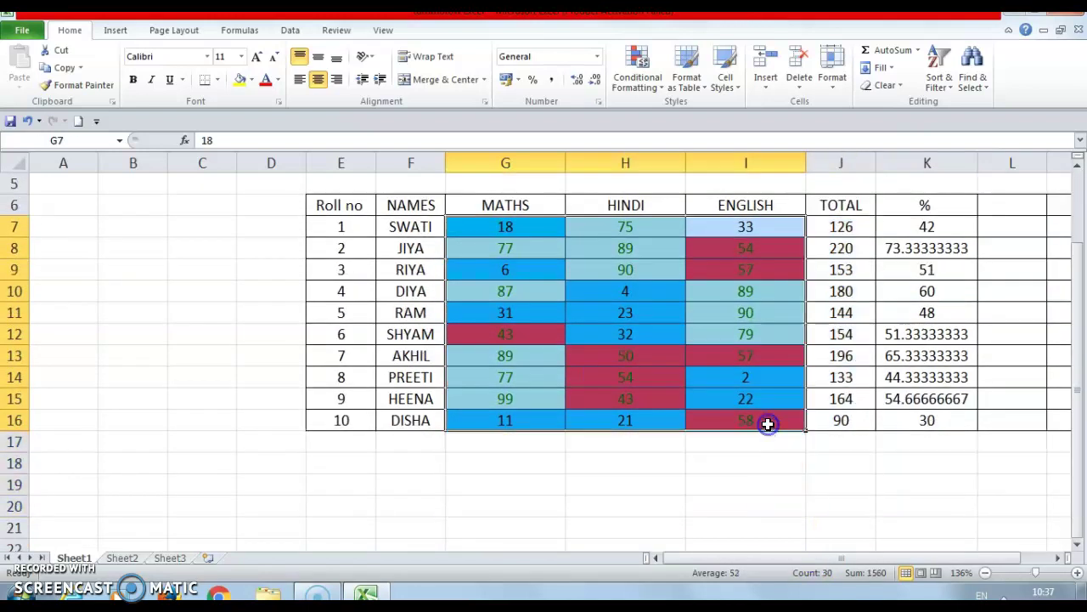
left_click(630, 85)
mouse_move(671, 113)
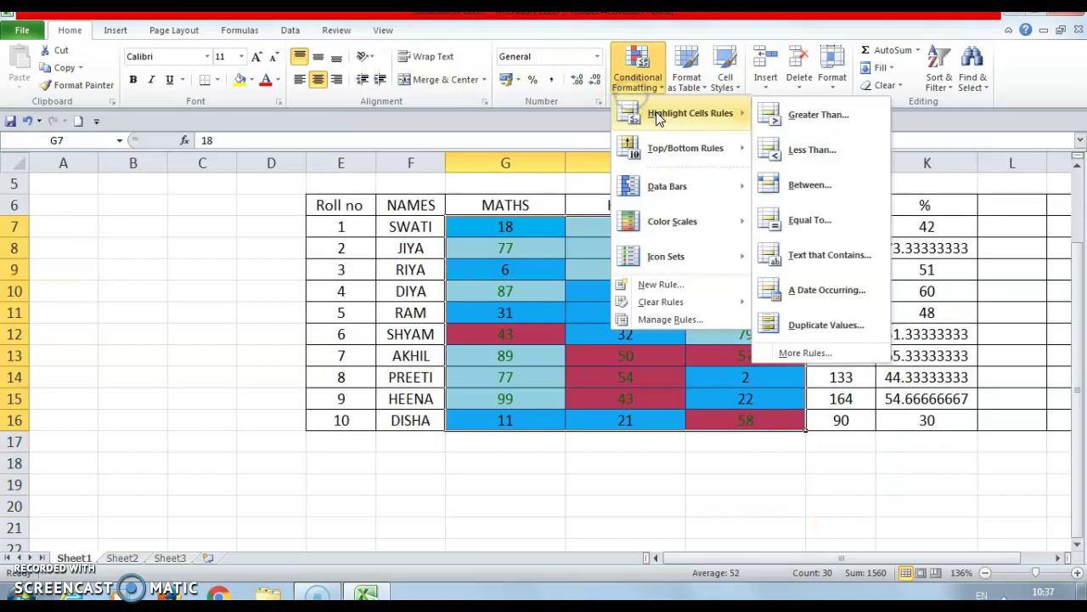
left_click(837, 221)
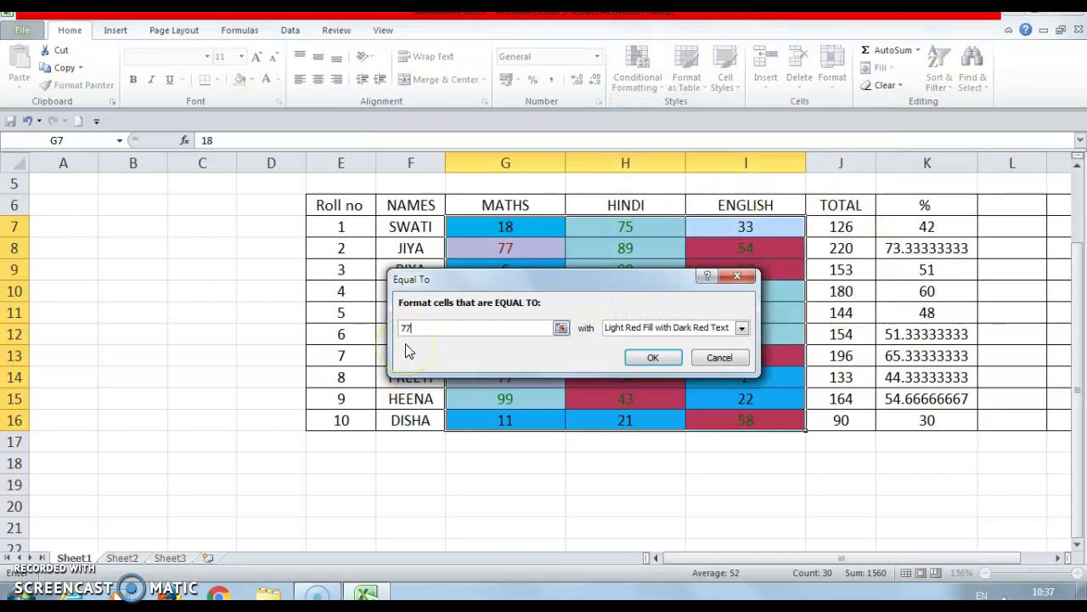
left_click(742, 328)
left_click(686, 406)
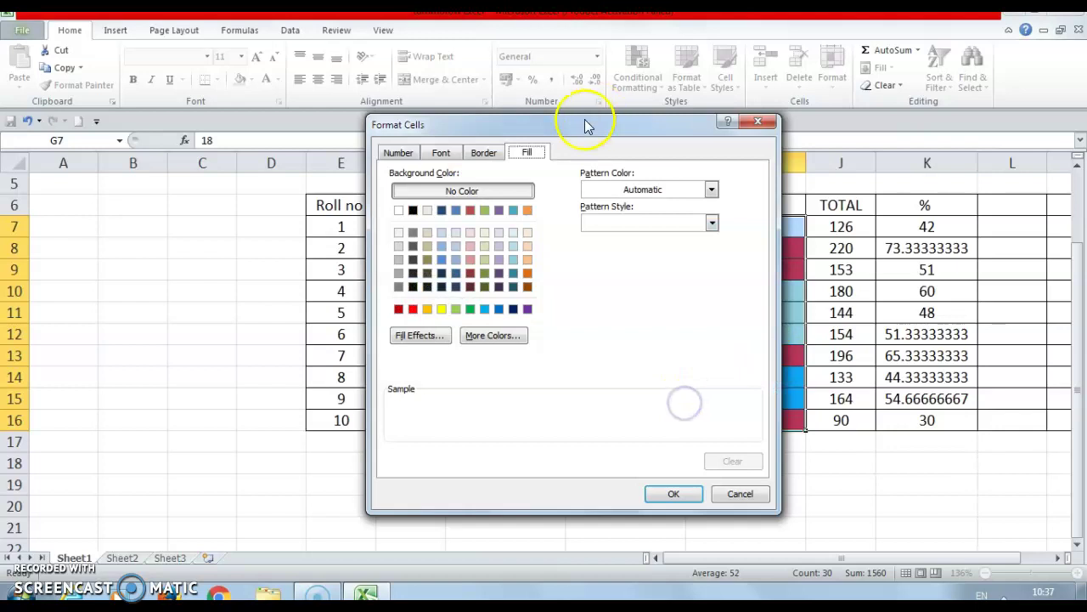
left_click(497, 260)
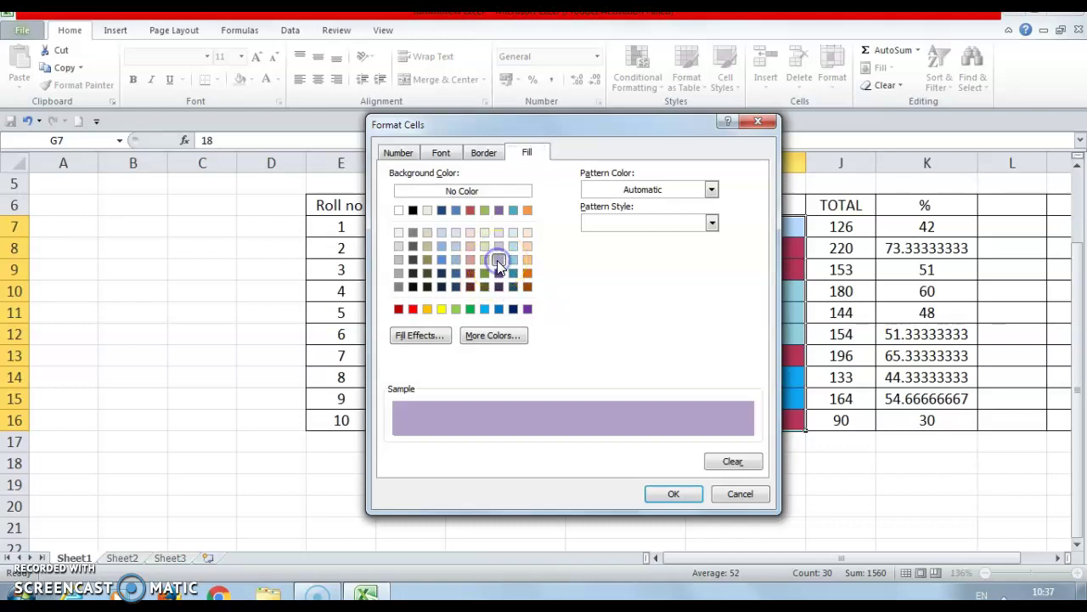
left_click(673, 495)
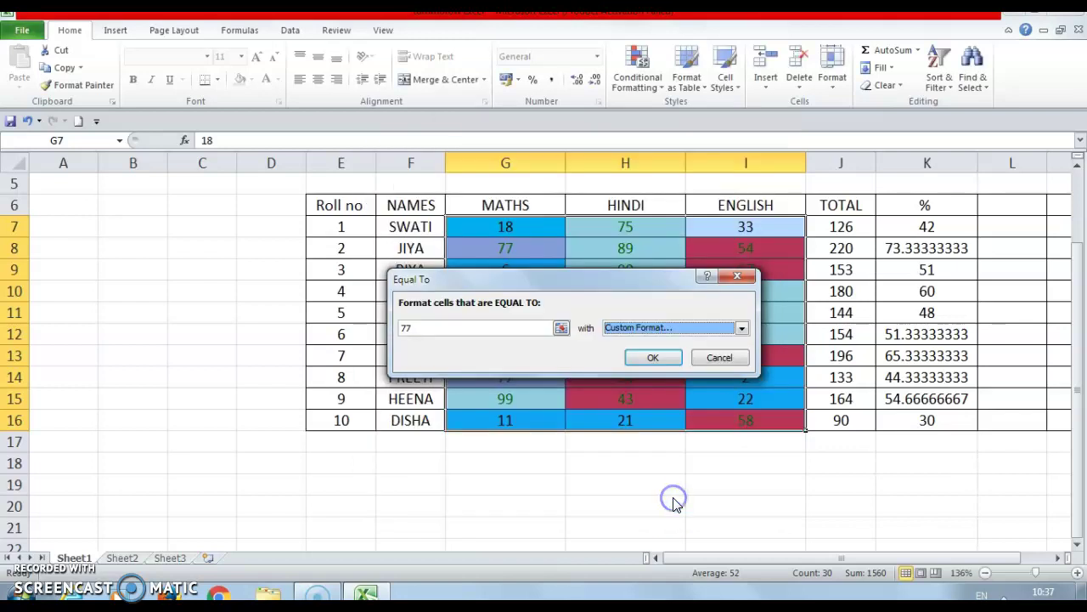
left_click(652, 357)
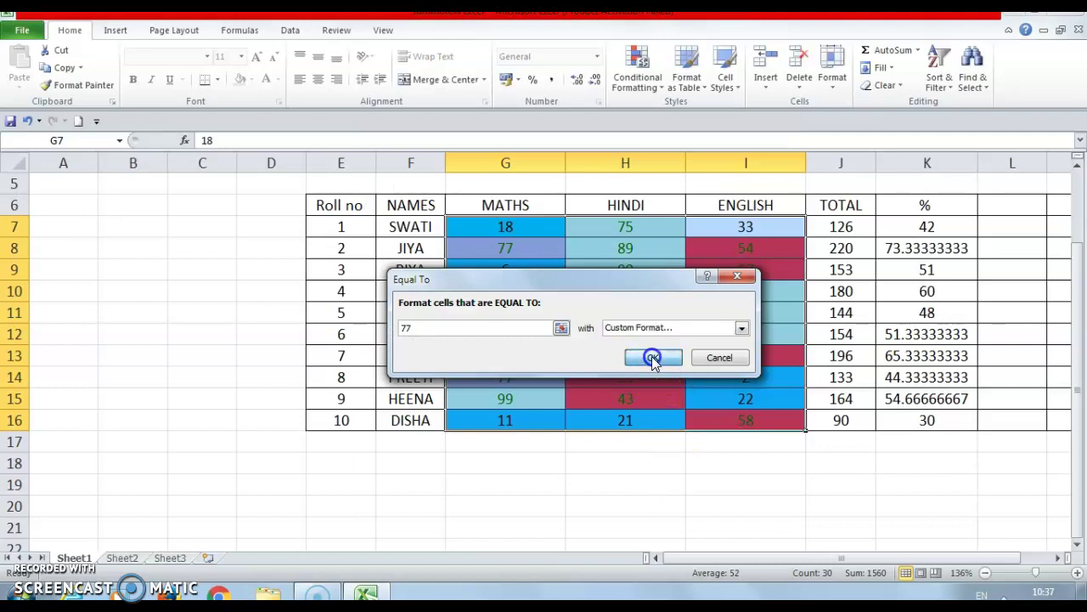
left_click(538, 476)
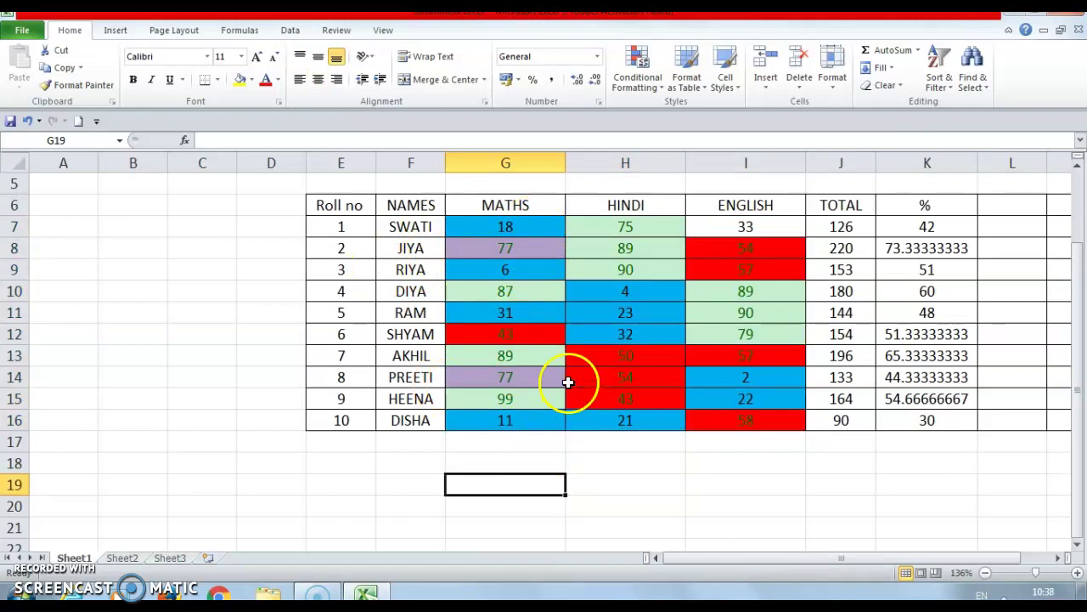
left_click_drag(498, 225, 745, 420)
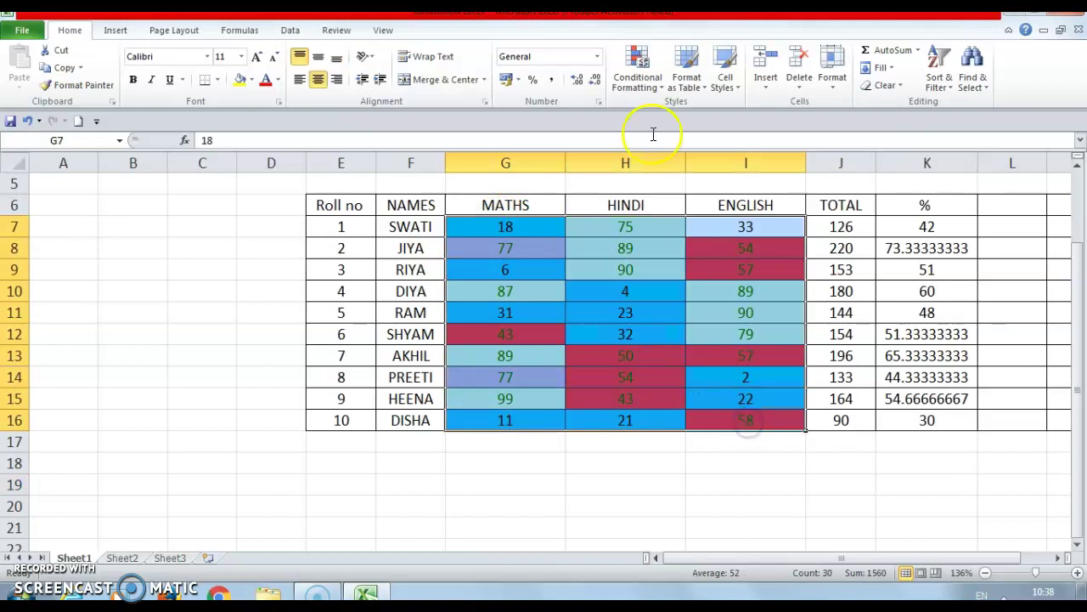
left_click(637, 75)
mouse_move(655, 113)
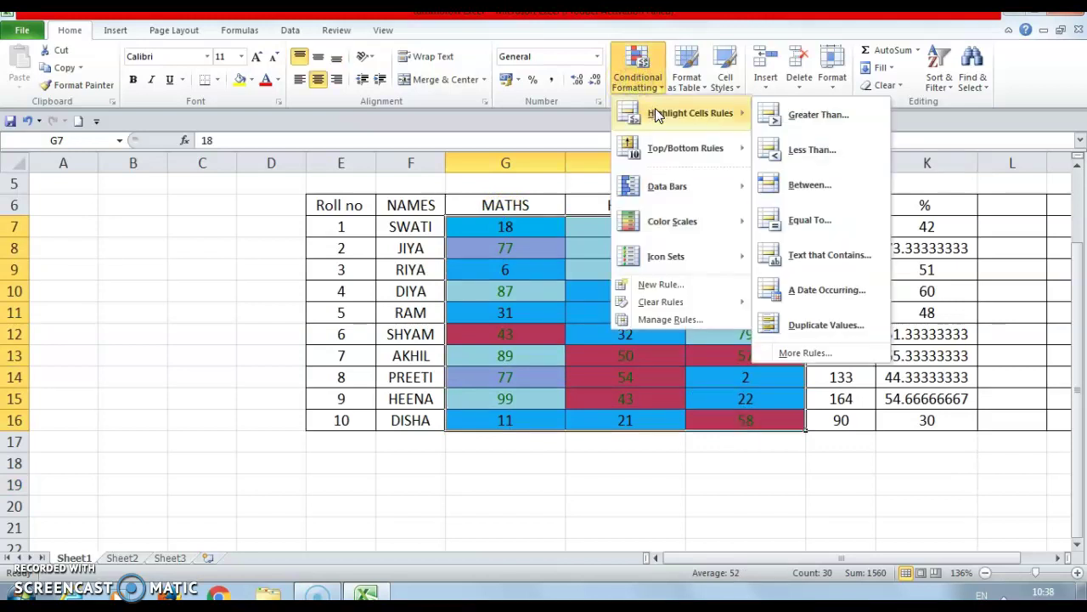
left_click(534, 397)
- Set up a Text that Contains conditional formatting rule for the names in F7:F16, matching the student name of roll number 9
left_click(409, 223)
left_click_drag(410, 251, 411, 415)
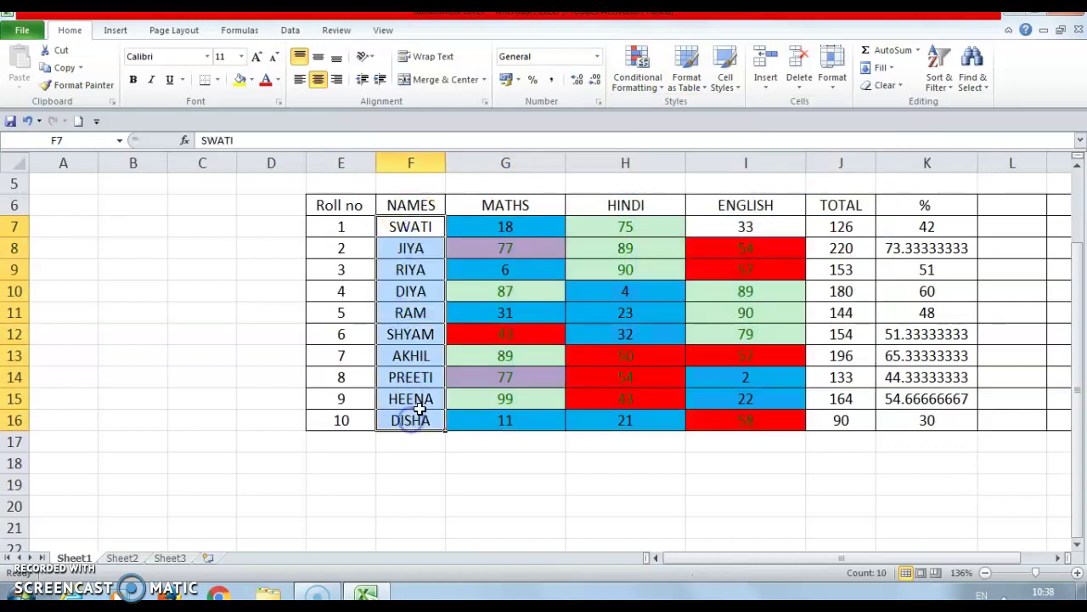
left_click(639, 64)
mouse_move(667, 112)
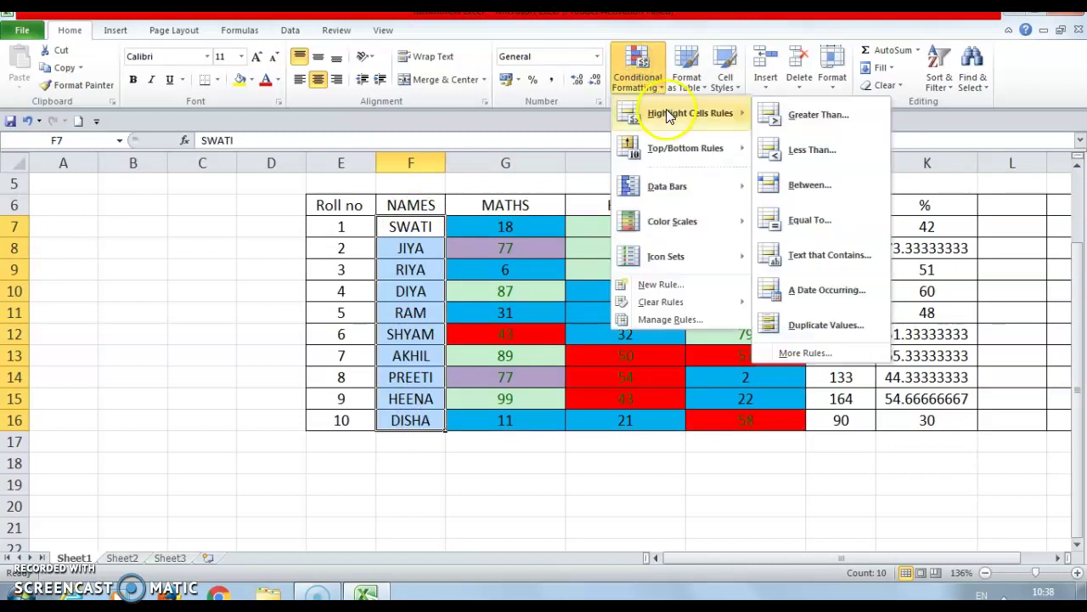
left_click(865, 254)
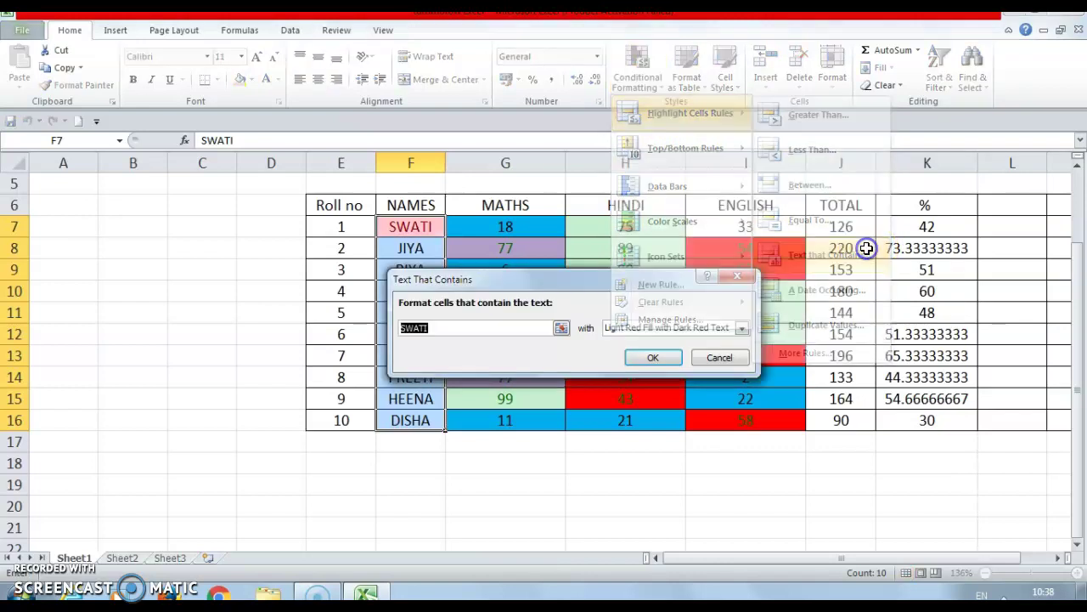
key("BackSpace")
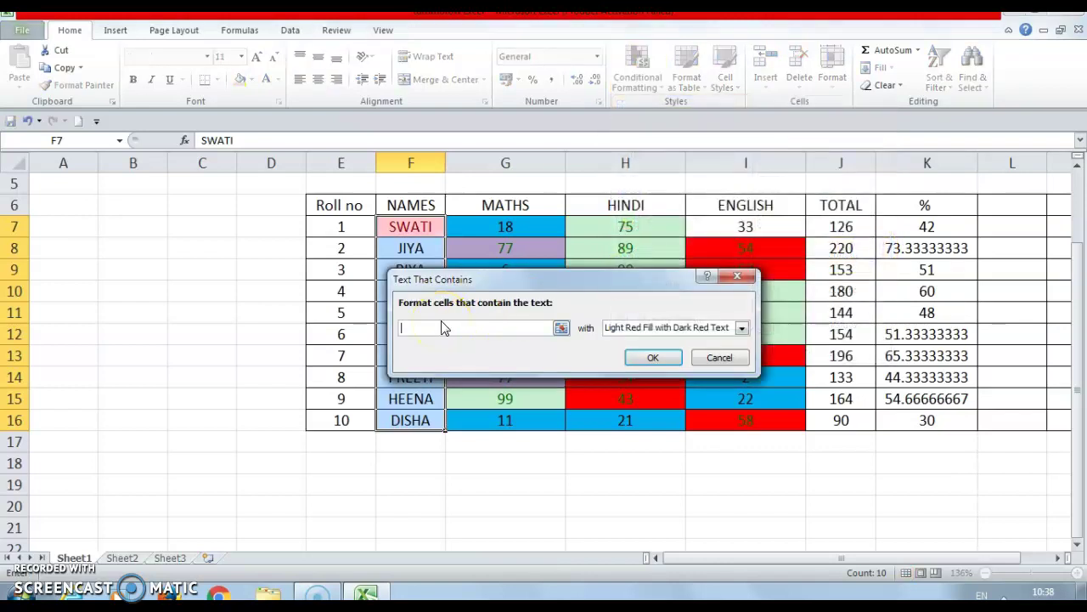
type("h")
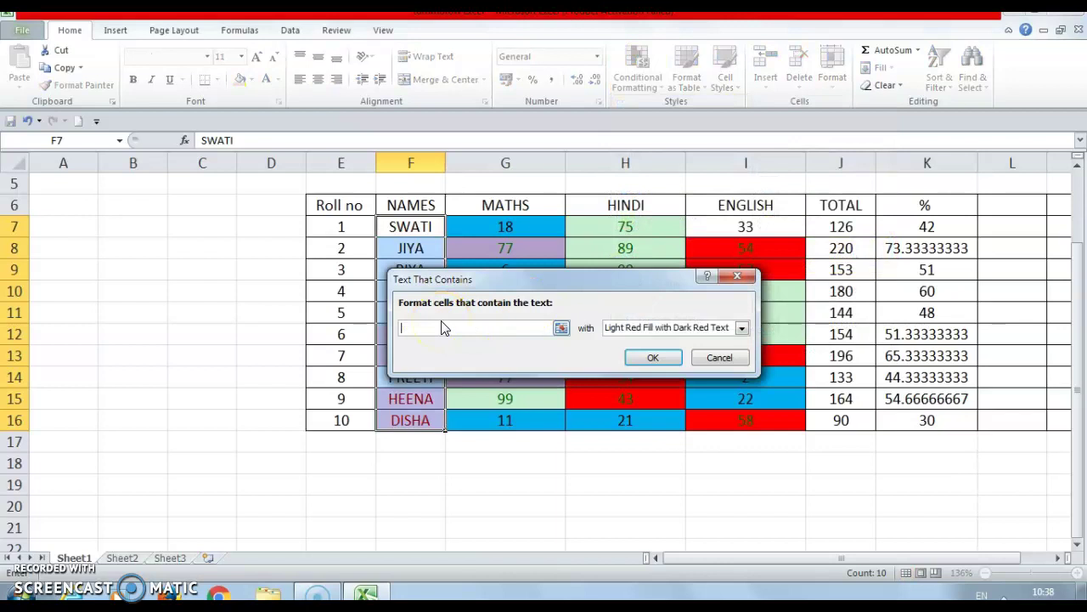
key("Caps_Lock")
type("H")
type("EEEE")
key("BackSpace")
key("BackSpace")
key("BackSpace")
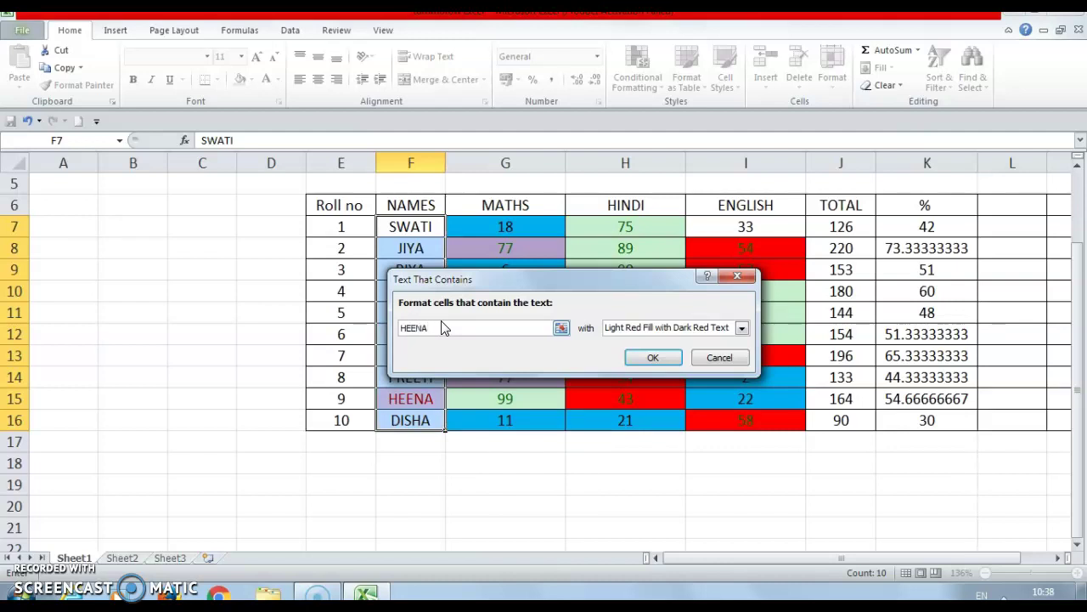
- Give the text rule a custom format with a yellow fill and apply it to the names
left_click(742, 328)
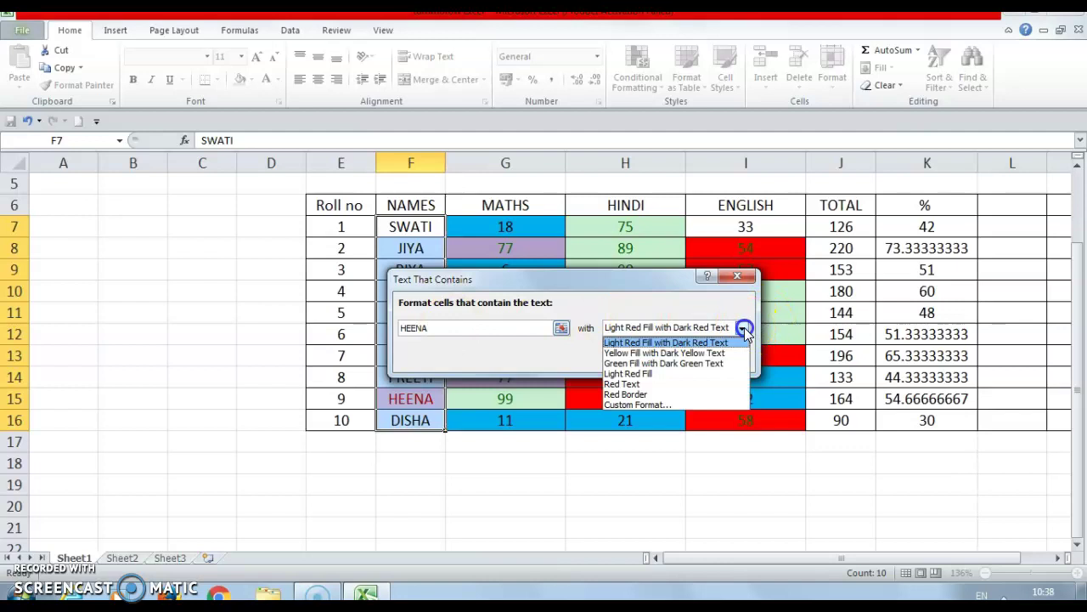
left_click(654, 404)
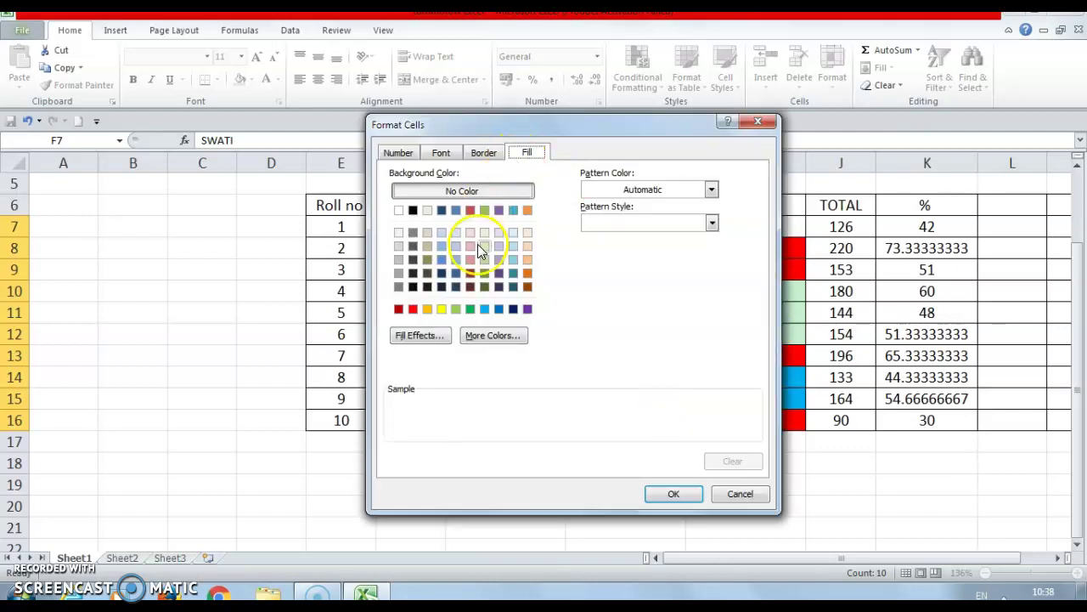
left_click(440, 310)
left_click(673, 493)
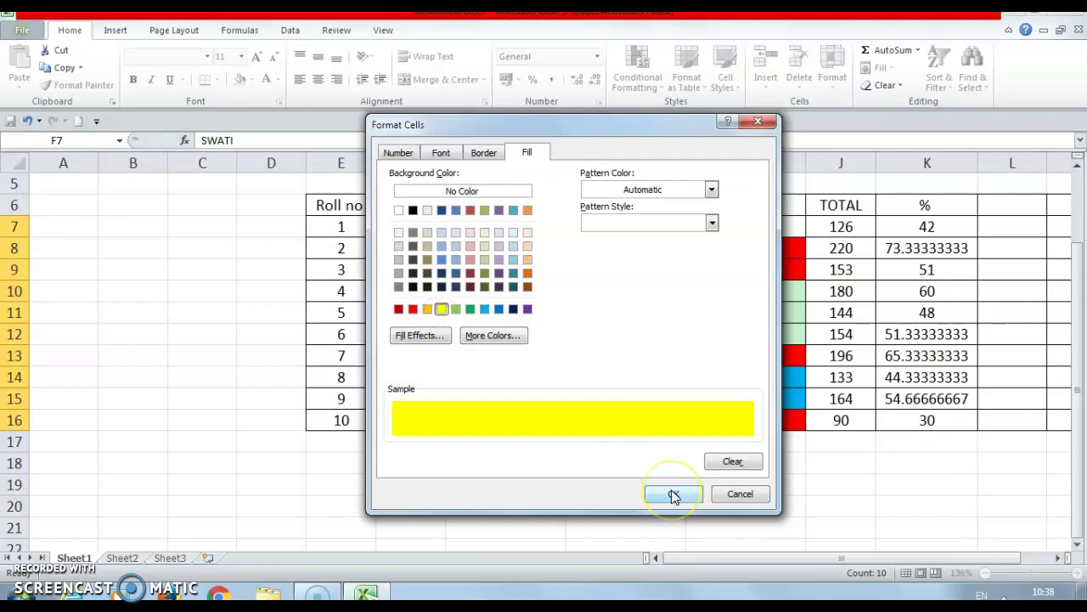
left_click(663, 365)
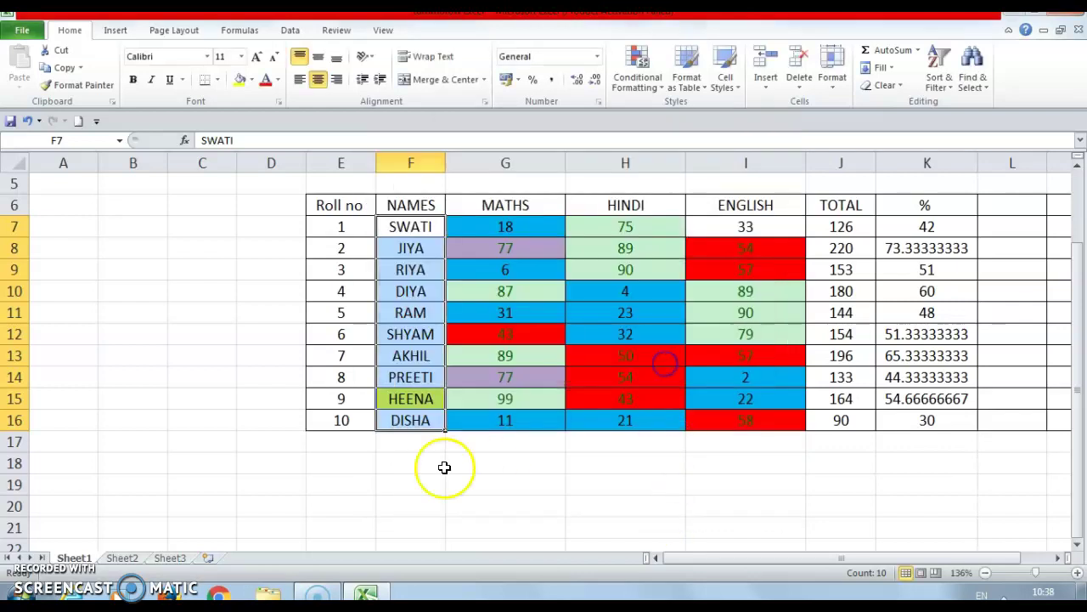
left_click(412, 463)
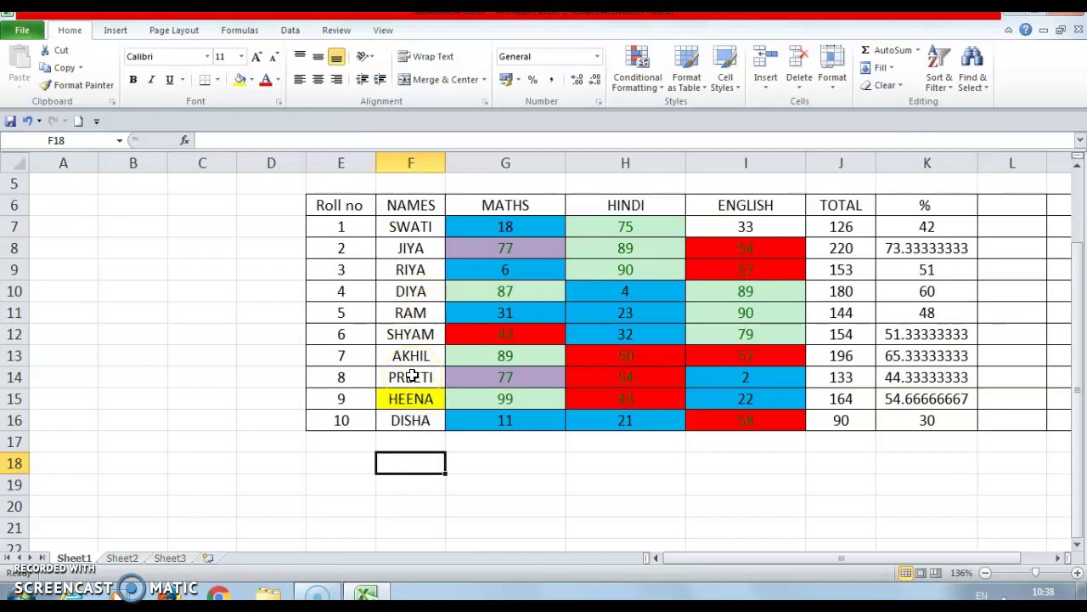
scroll(411, 377, "right", 3)
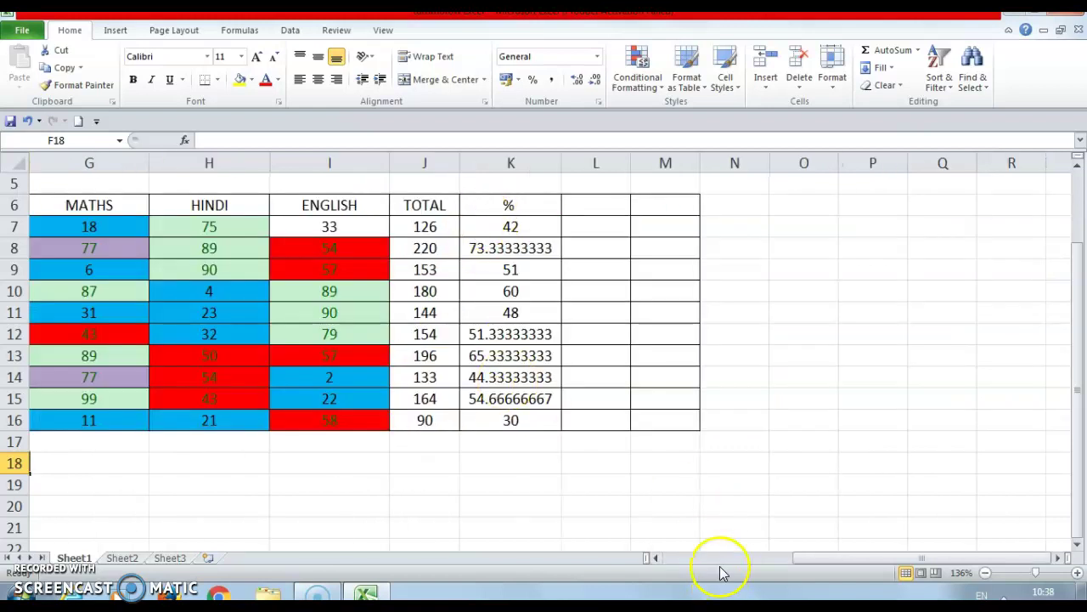
scroll(723, 561, "left", 3)
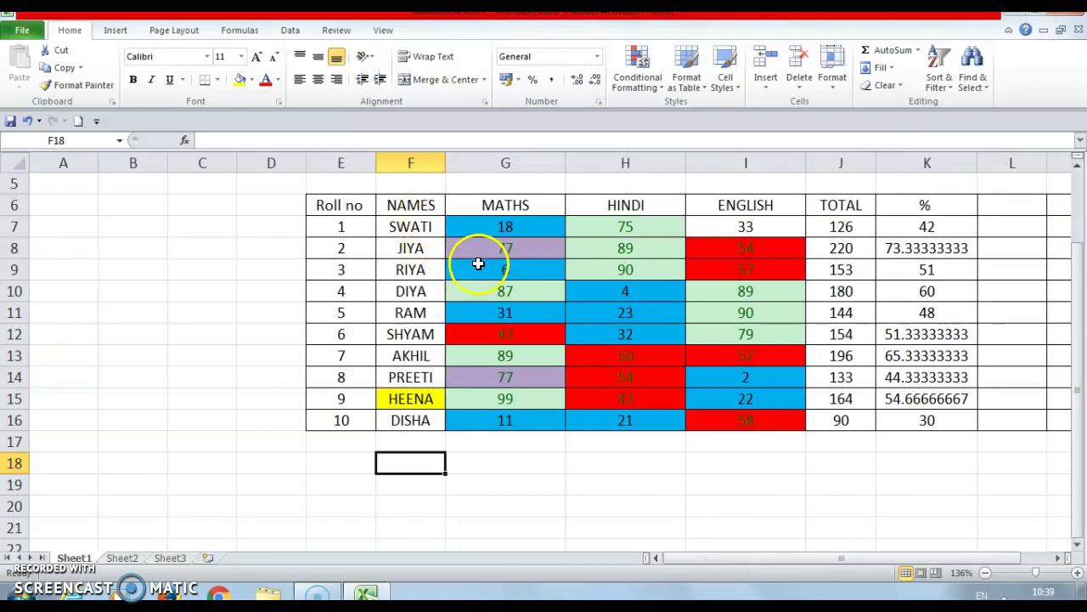
left_click(639, 63)
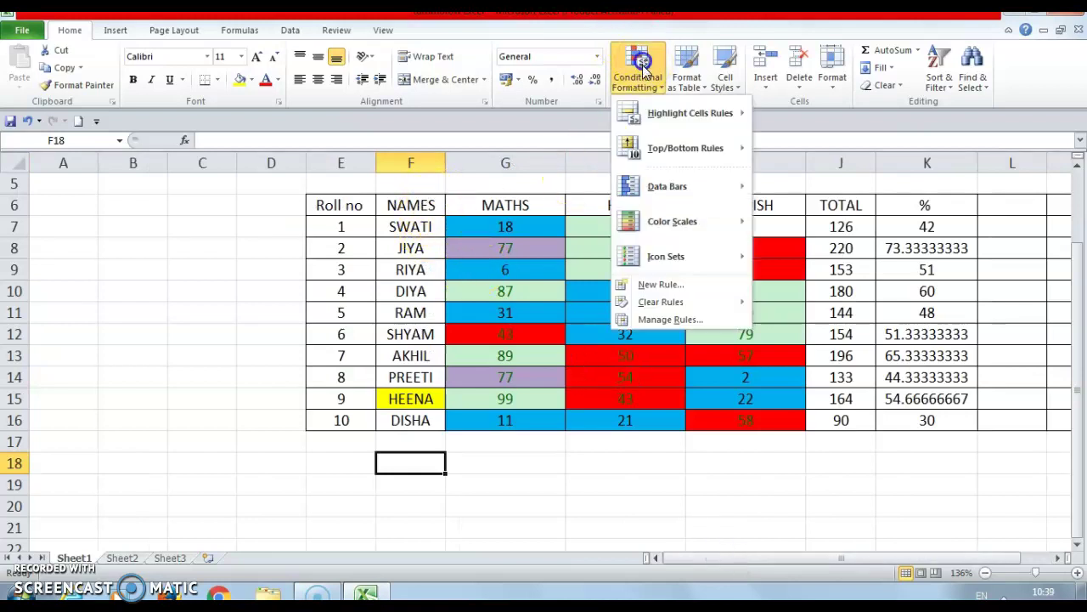
mouse_move(662, 123)
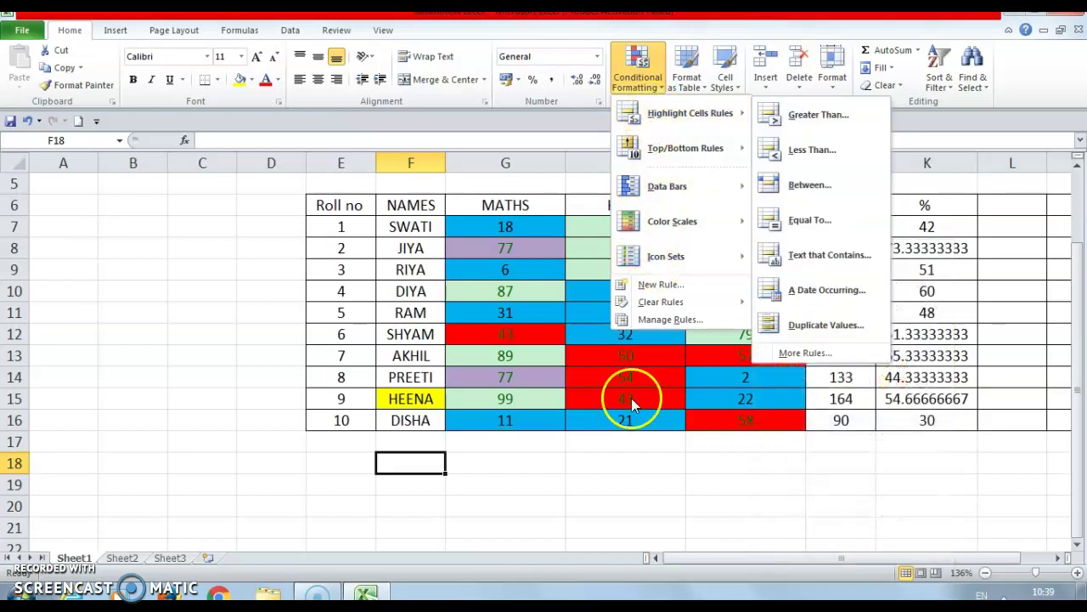
left_click(527, 473)
left_click(500, 445)
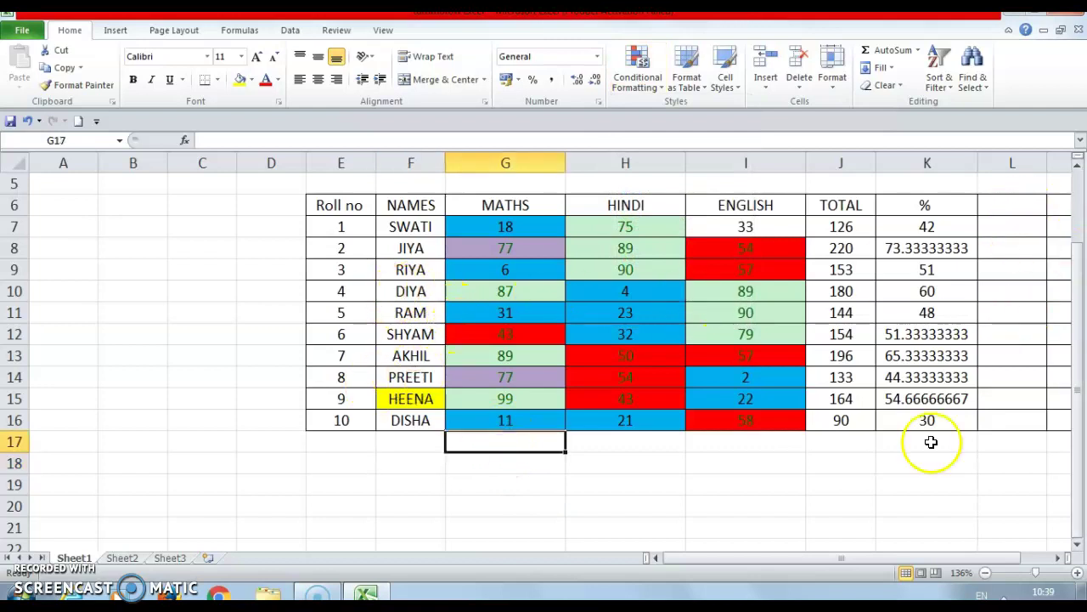
- Enter the heading DATE in cell L6, next to the % column
left_click(1026, 558)
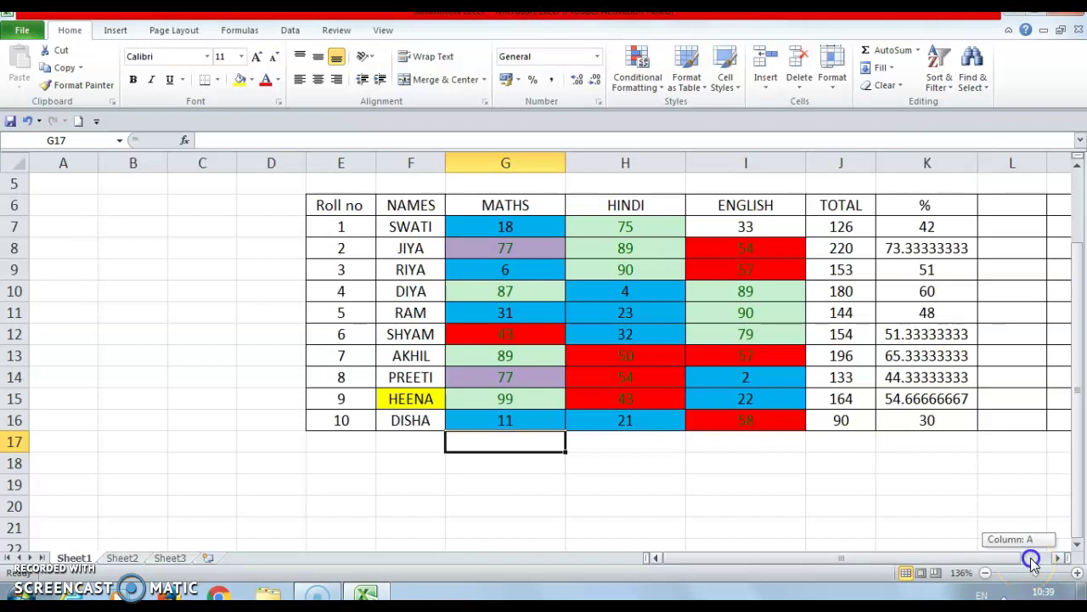
left_click_drag(906, 558, 795, 558)
left_click(721, 209)
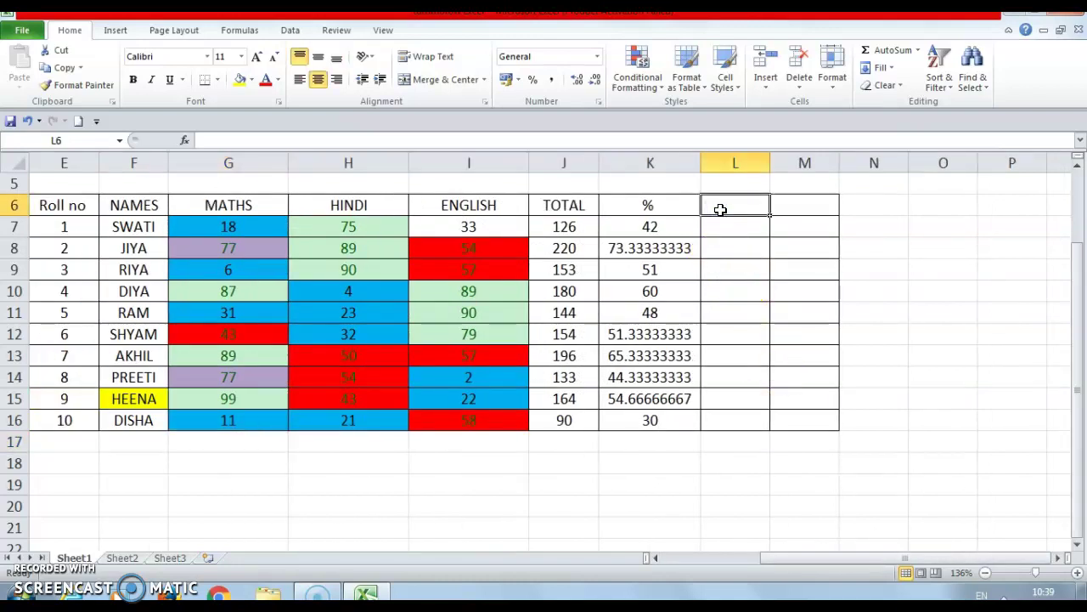
type("DATE")
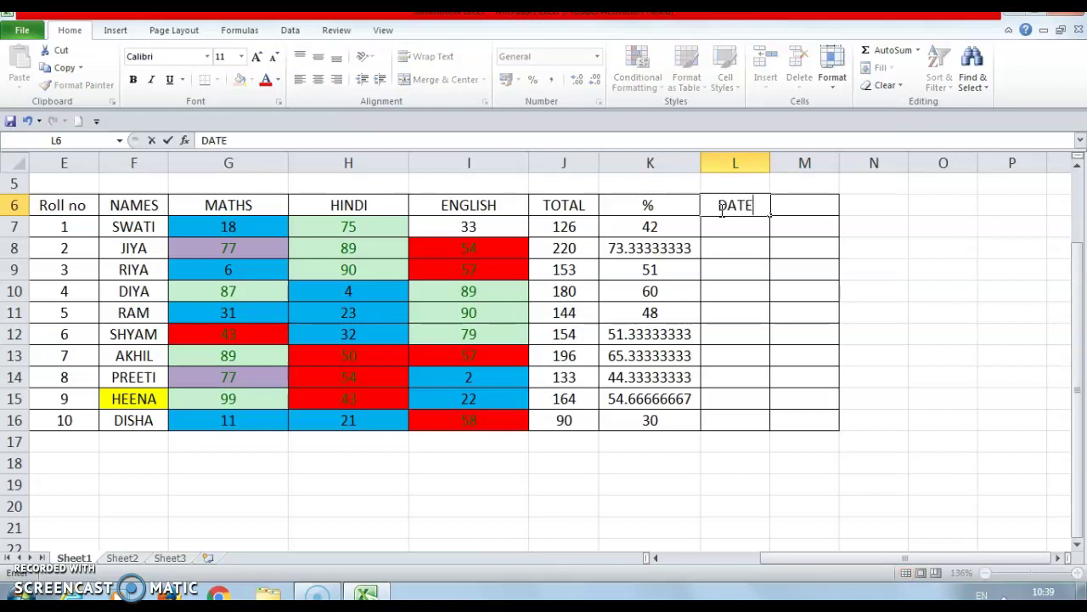
key("Return")
key("Return")
key("Up")
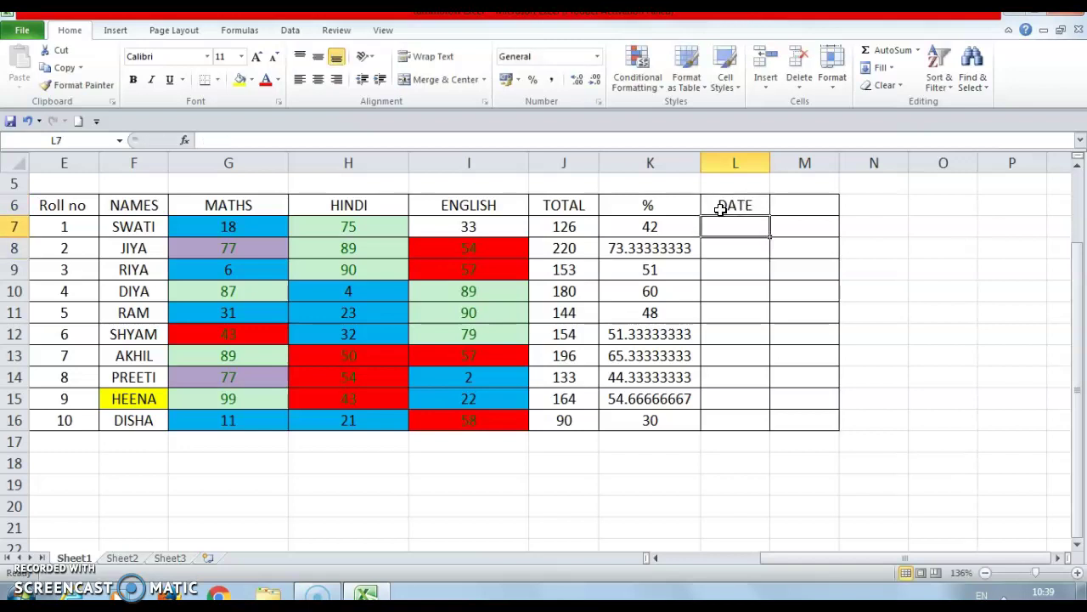
- Delete cell L6 containing the DATE heading
key("Up")
right_click(730, 206)
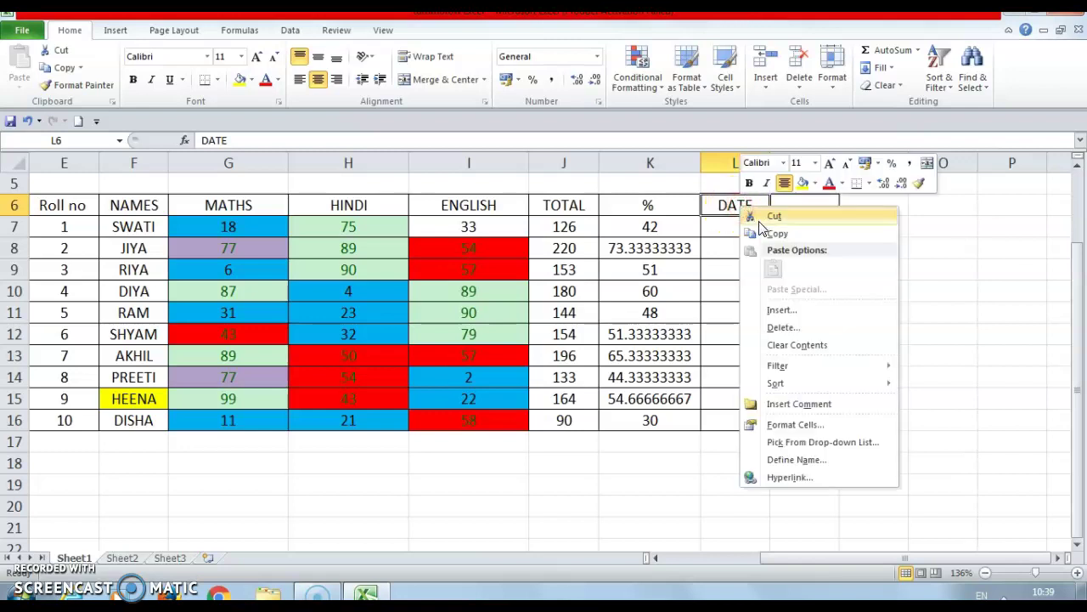
left_click(764, 327)
left_click(723, 371)
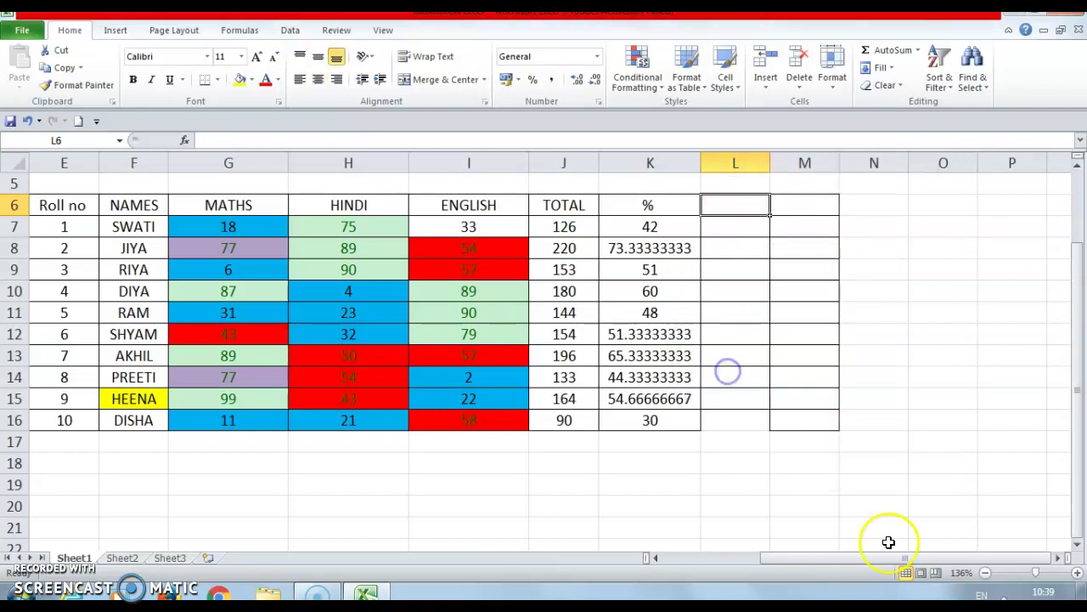
- Enter the heading DATE in cell D6, next to the Roll no column
left_click_drag(748, 562, 737, 561)
left_click(259, 205)
type("DA")
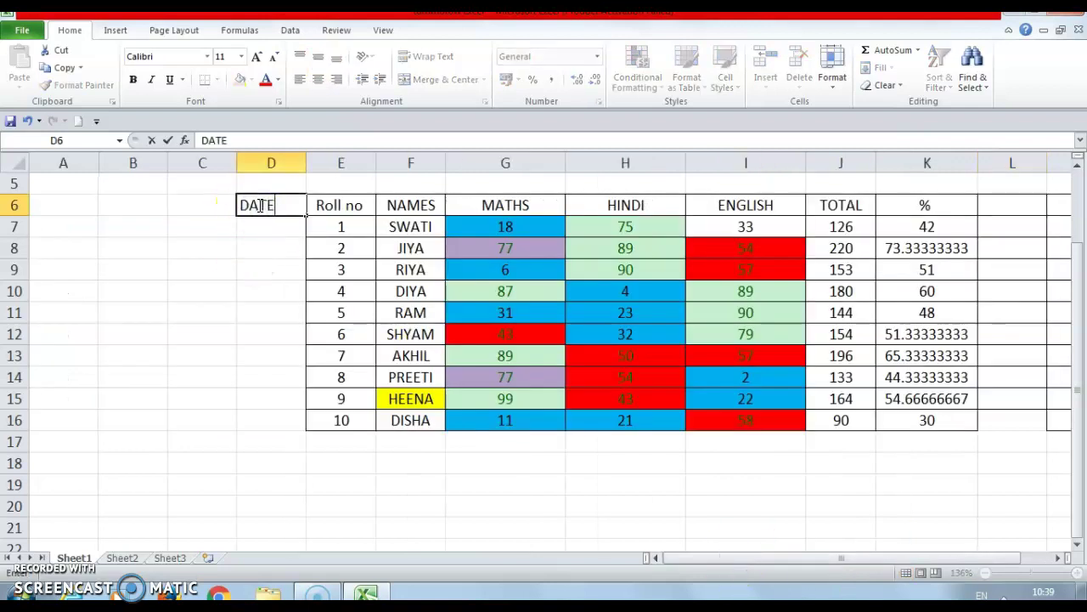
type("TE")
key("Return")
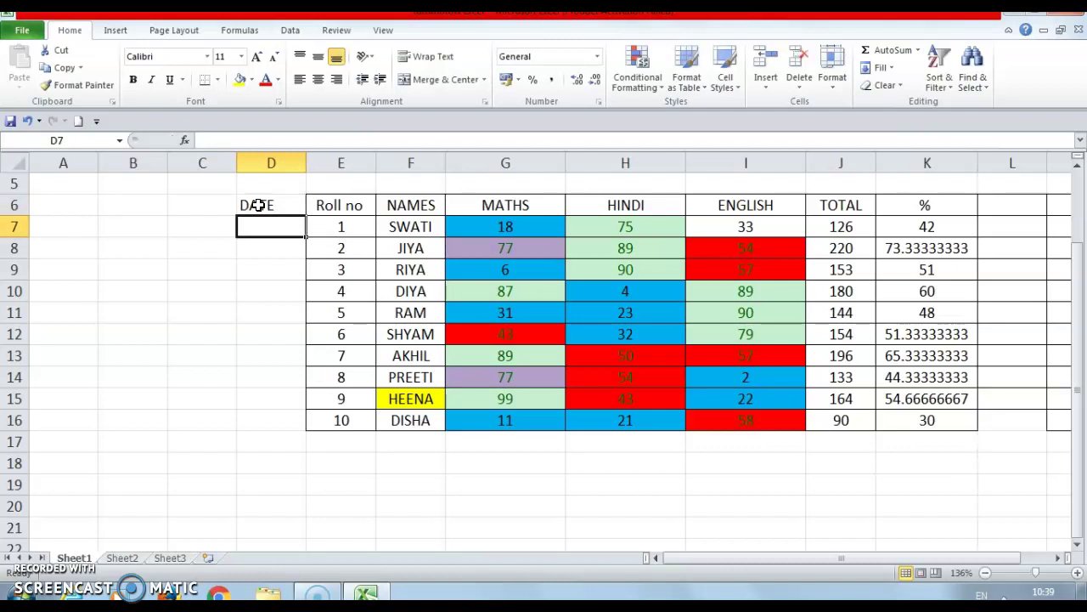
- Enter the dates 22-06-2021 in D7 and 23-06-2021 in D8, and fill the series down to D16
type("22-06")
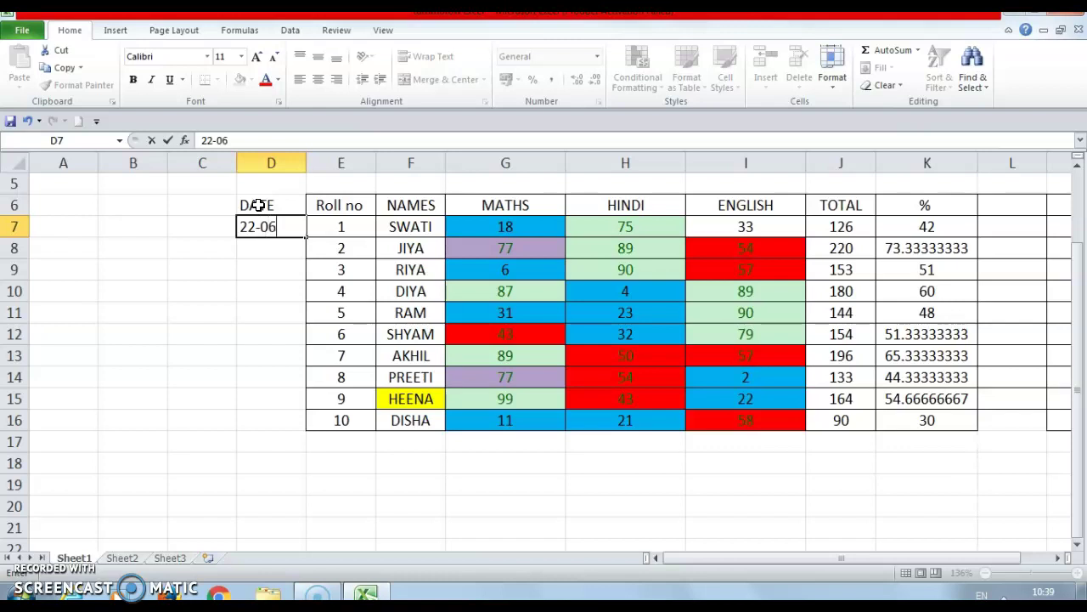
type("-2021")
key("Return")
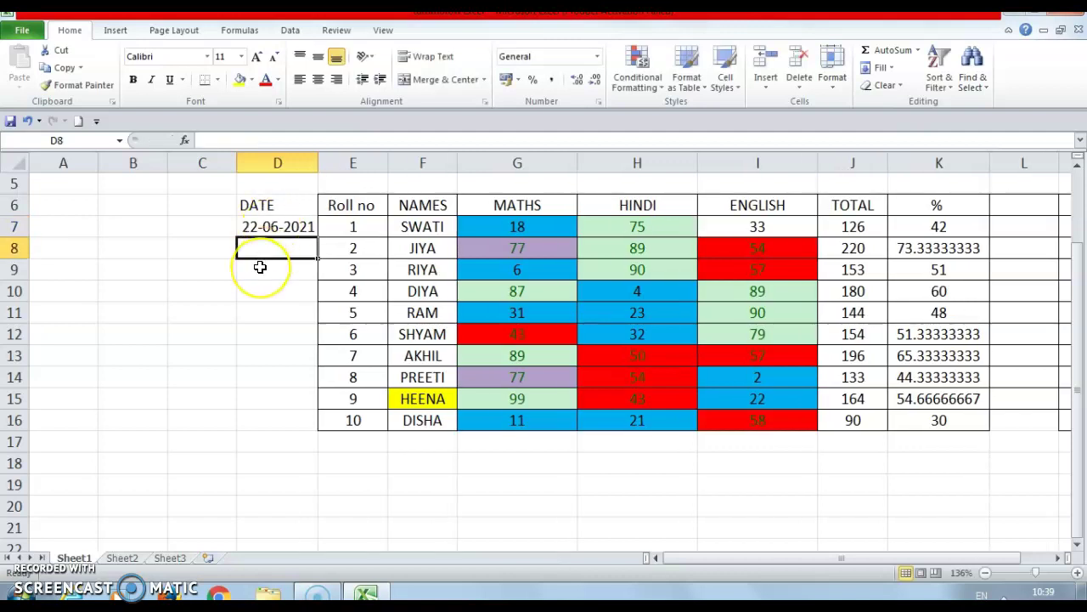
type("23-06-2021")
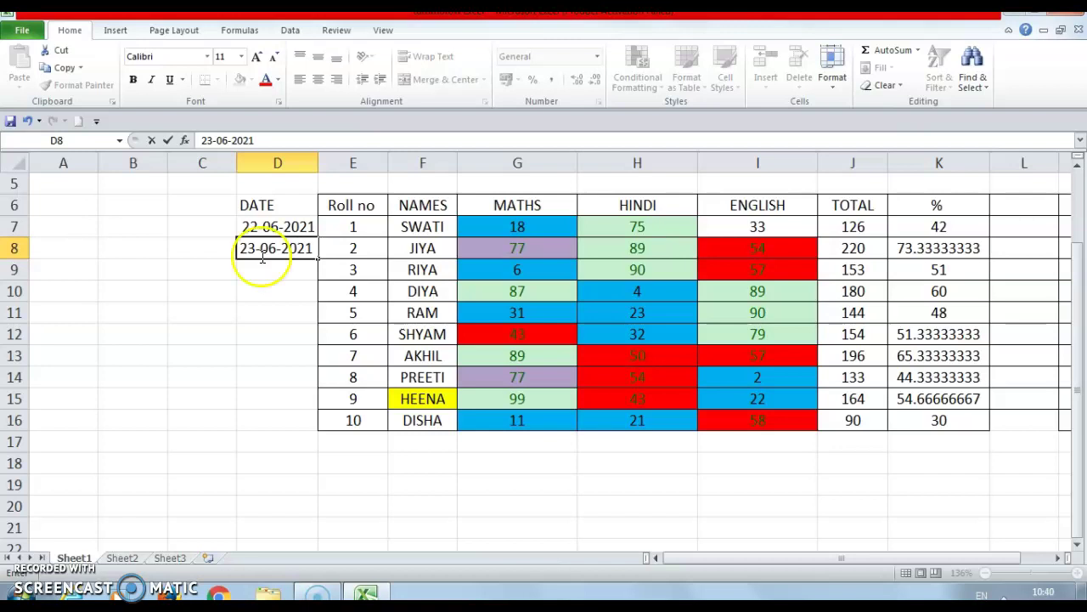
left_click_drag(260, 228, 280, 245)
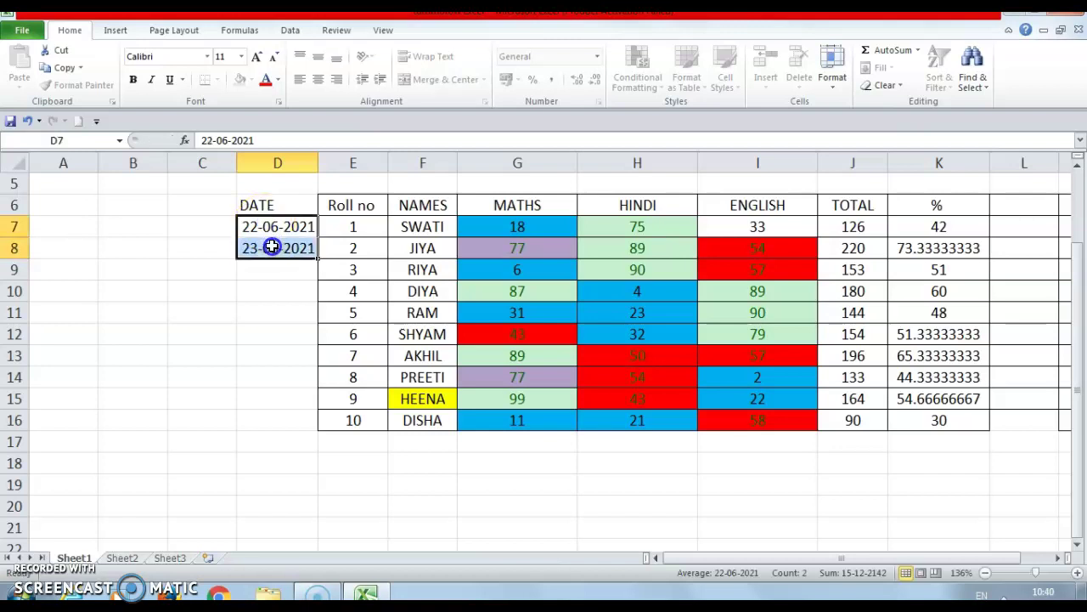
double_click(315, 259)
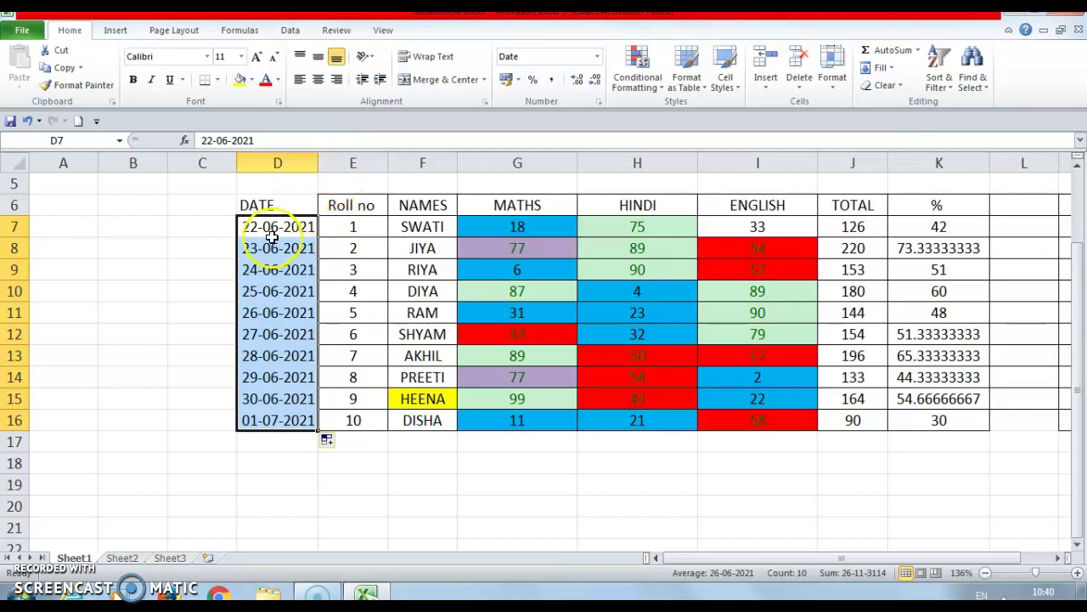
- Apply all borders to the DATE and Roll no columns in D6:E16
left_click(286, 204)
left_click_drag(317, 225, 287, 209)
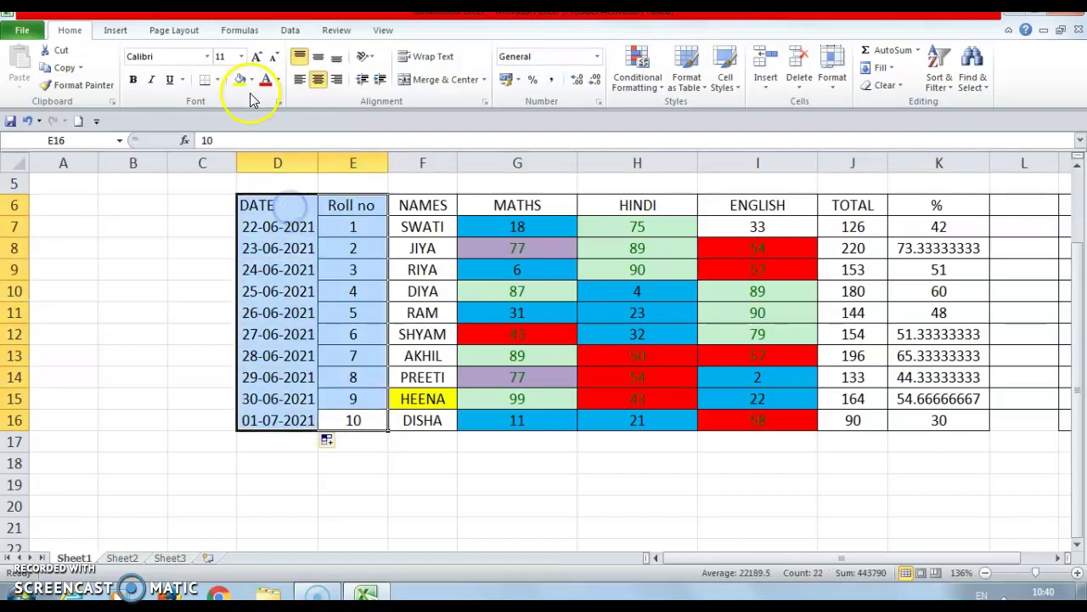
left_click(222, 80)
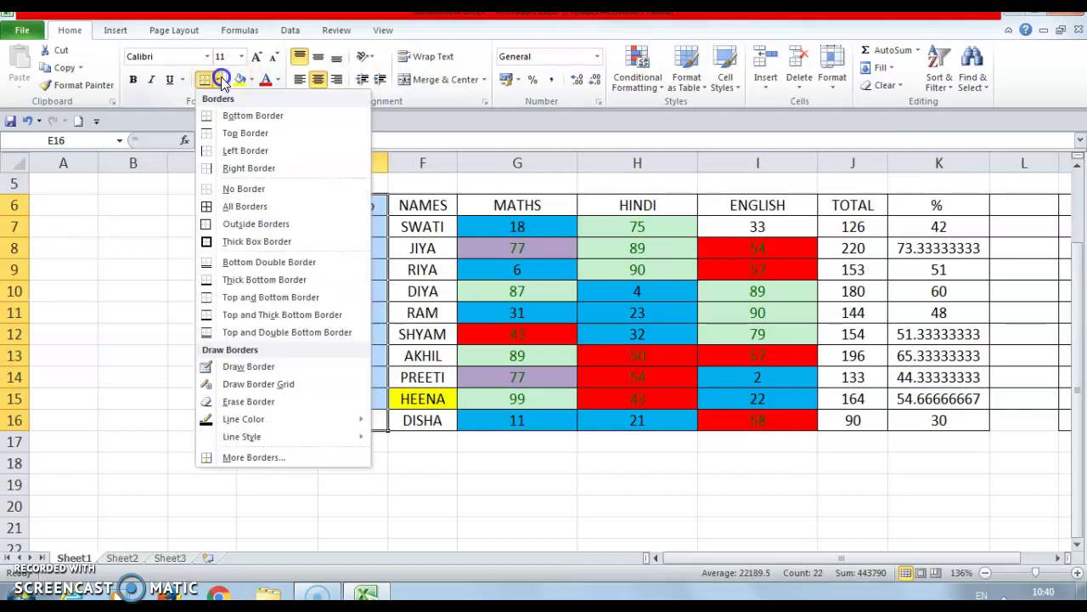
left_click(265, 206)
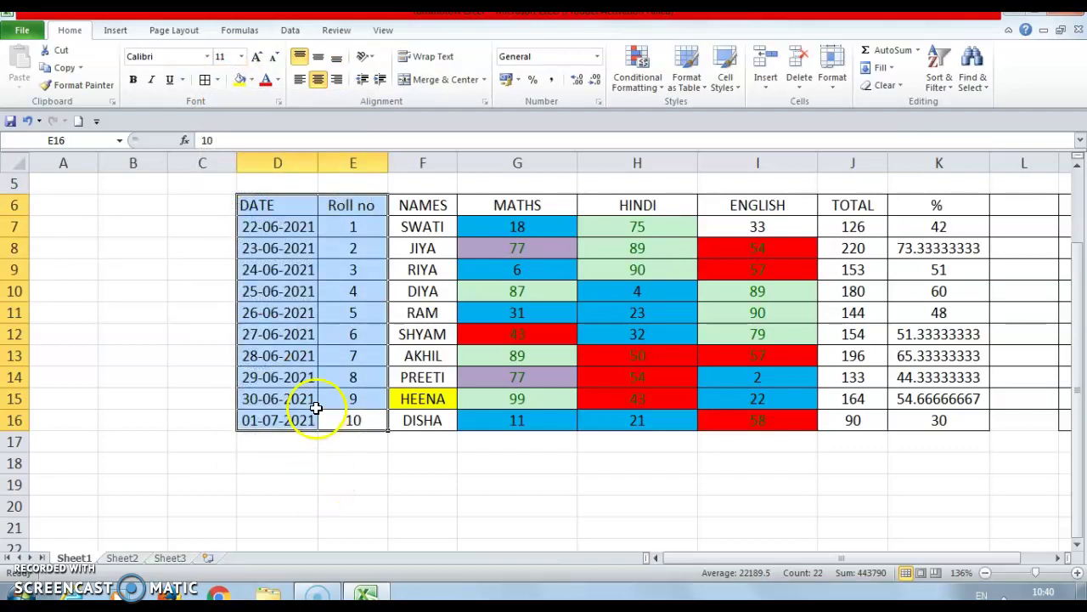
left_click(273, 227)
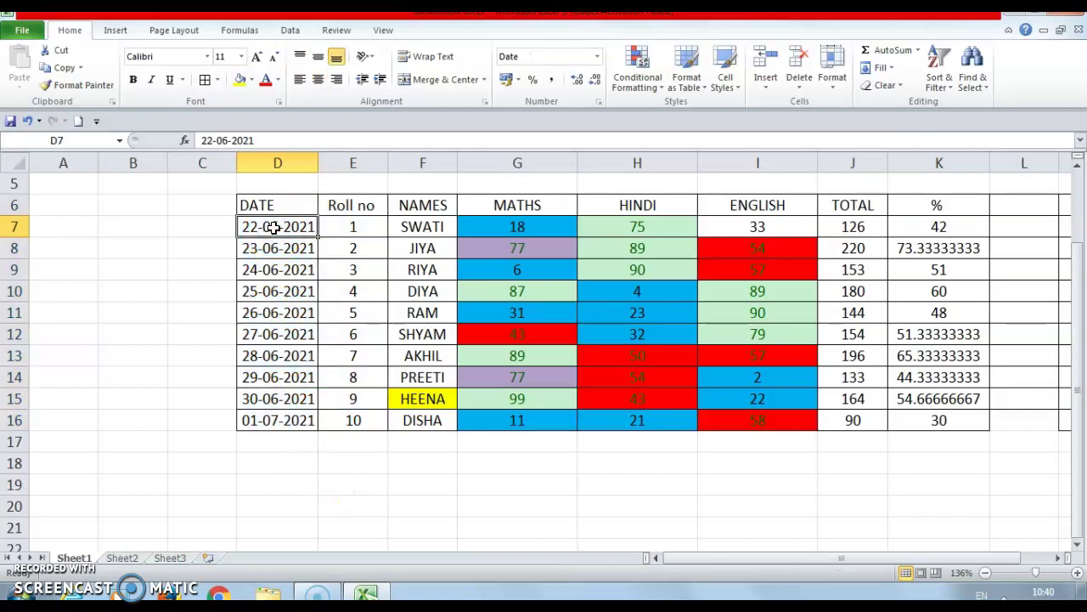
left_click(280, 227)
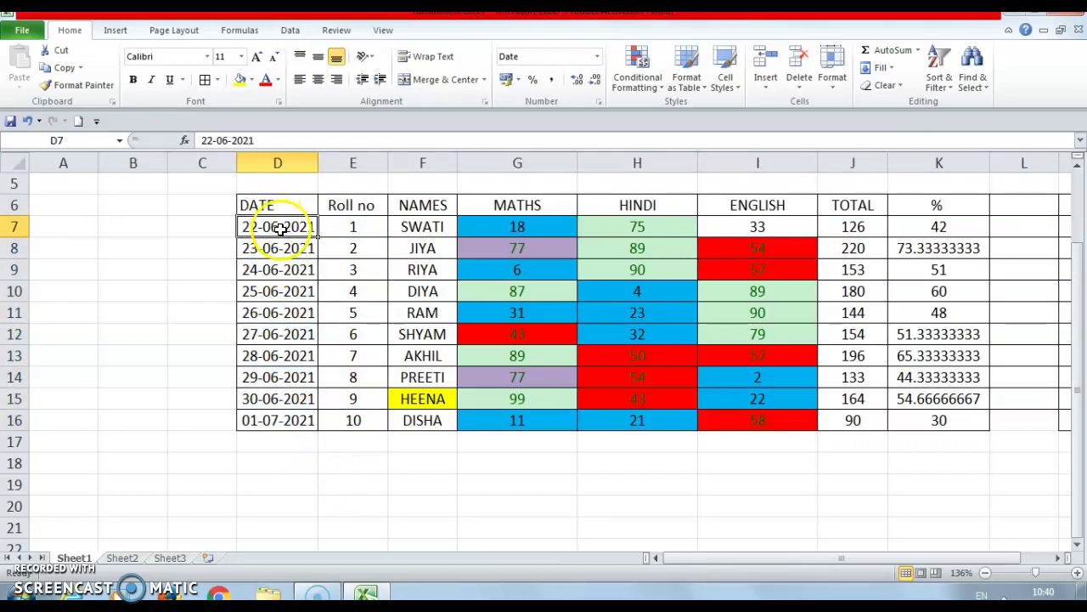
left_click_drag(279, 230, 286, 419)
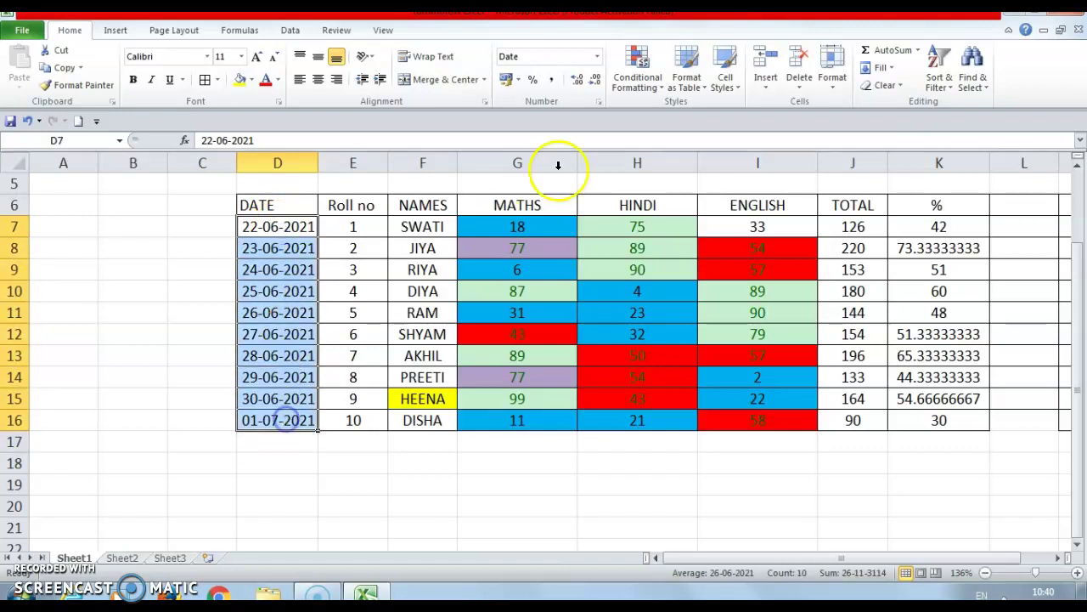
left_click(637, 68)
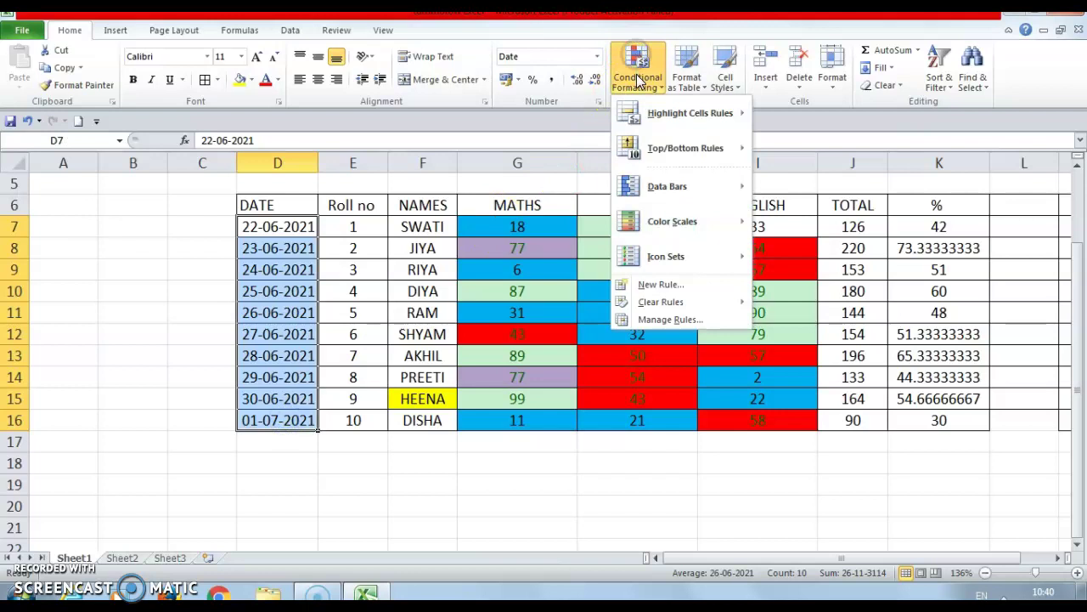
mouse_move(680, 113)
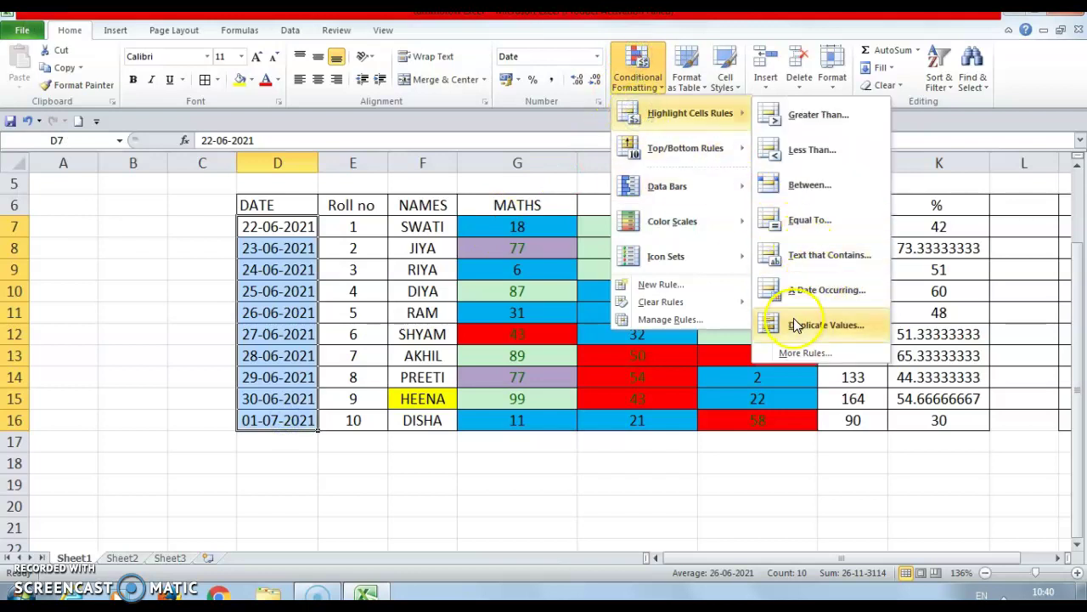
left_click(794, 292)
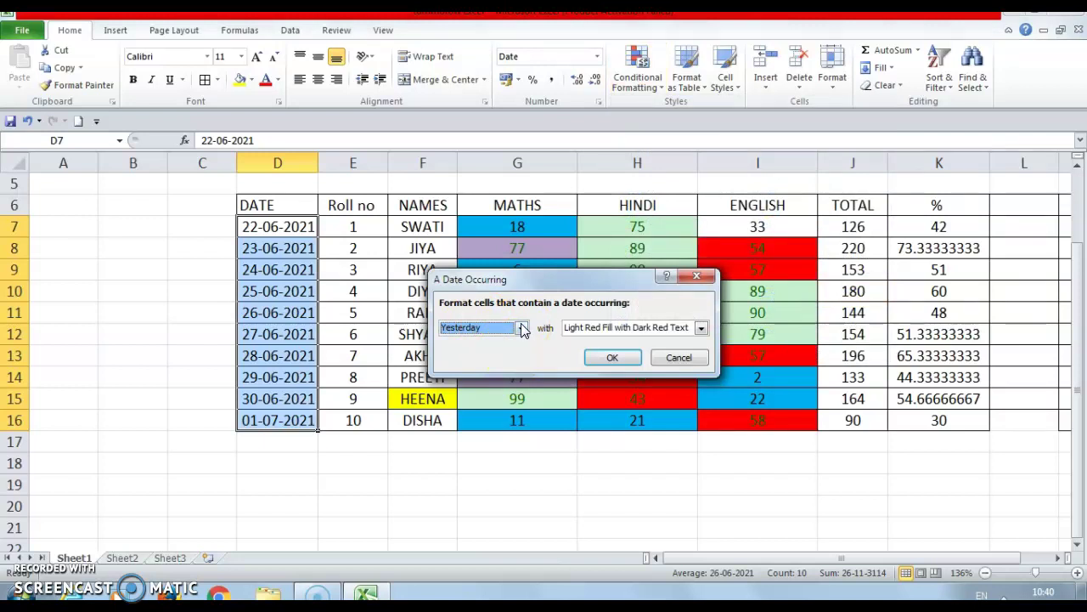
left_click(696, 277)
left_click(294, 290)
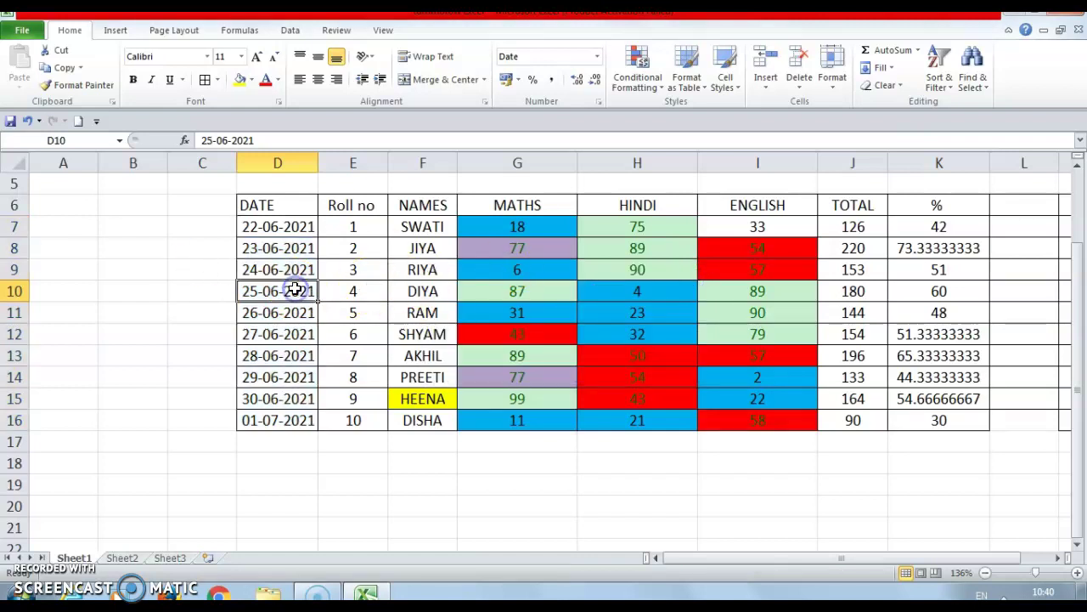
left_click(279, 420)
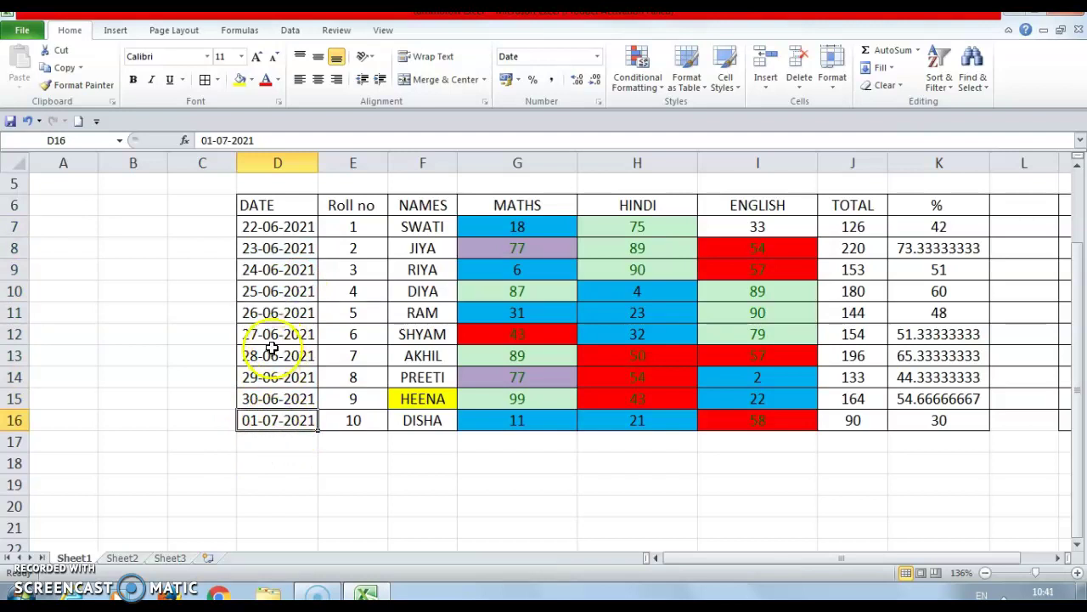
- Replace the date in D7, the first cell of the DATE column, with 07-07-2021
left_click(250, 226)
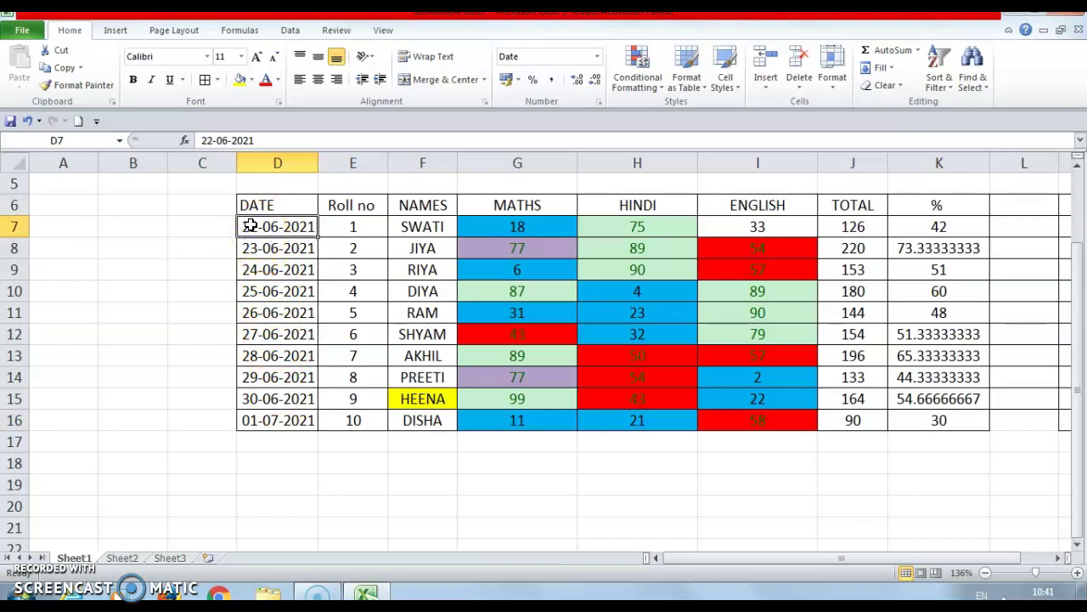
type("3")
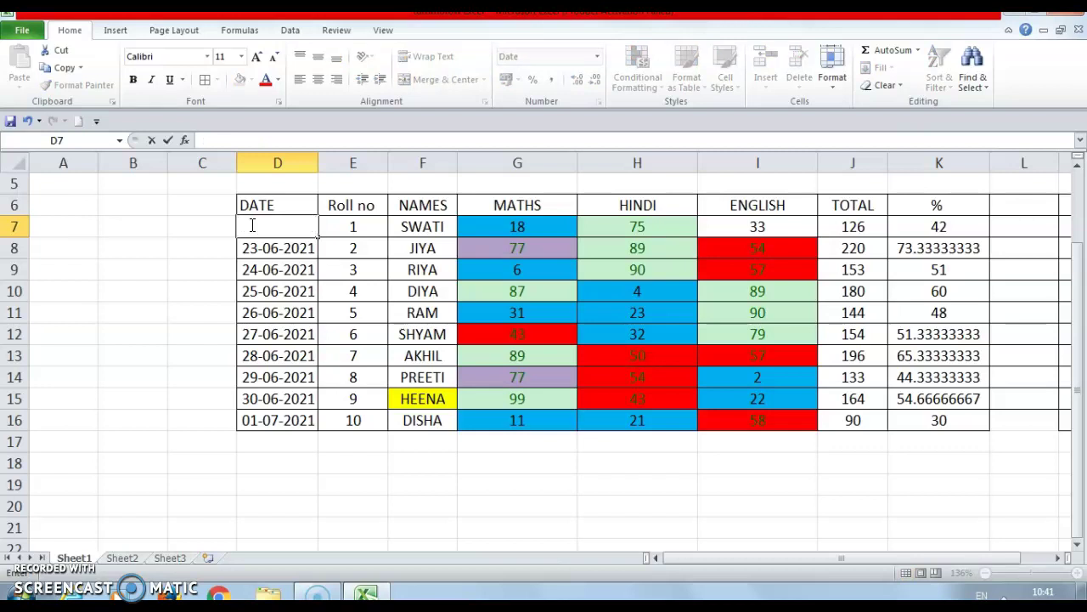
left_click(252, 225)
type("7-07-2021")
- Try to enter 8--07-2021 in D8 and fill the dates from D7:D8 down to D16
left_click(300, 247)
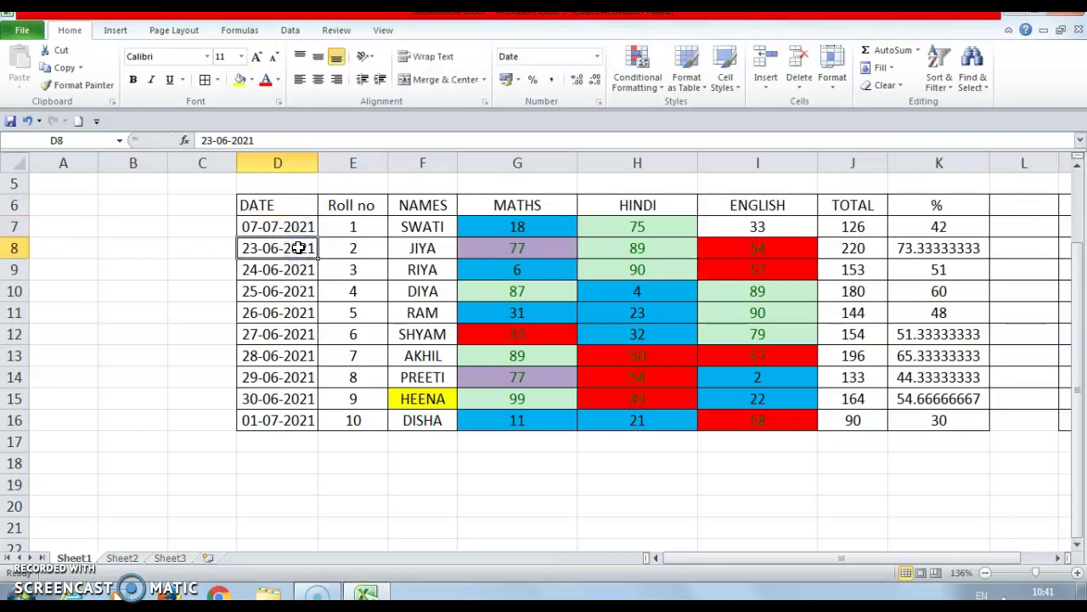
type("8")
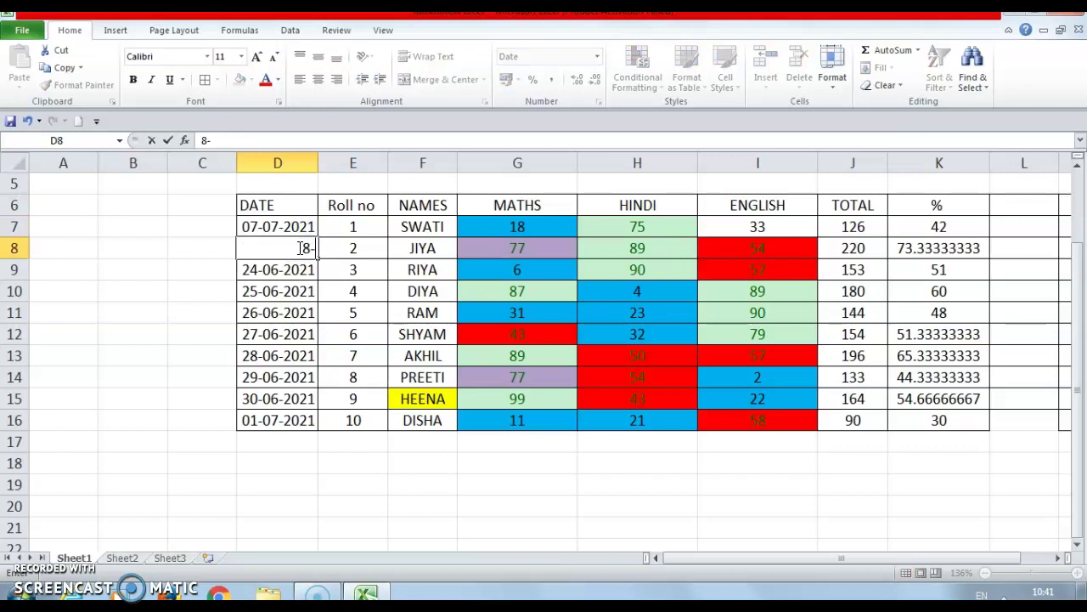
type("--07-2021")
left_click_drag(292, 223, 296, 246)
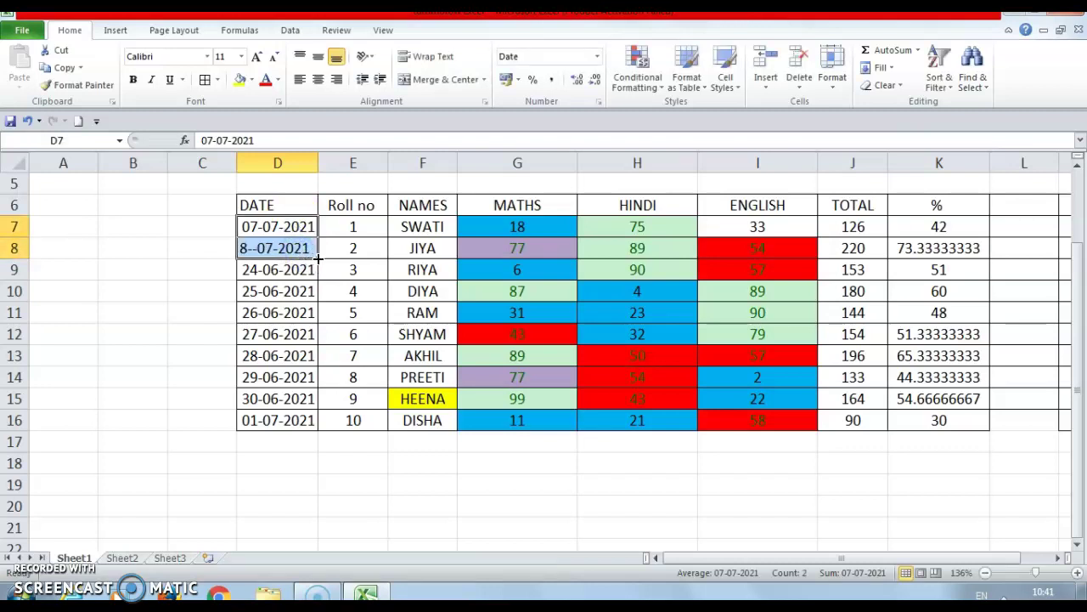
double_click(316, 258)
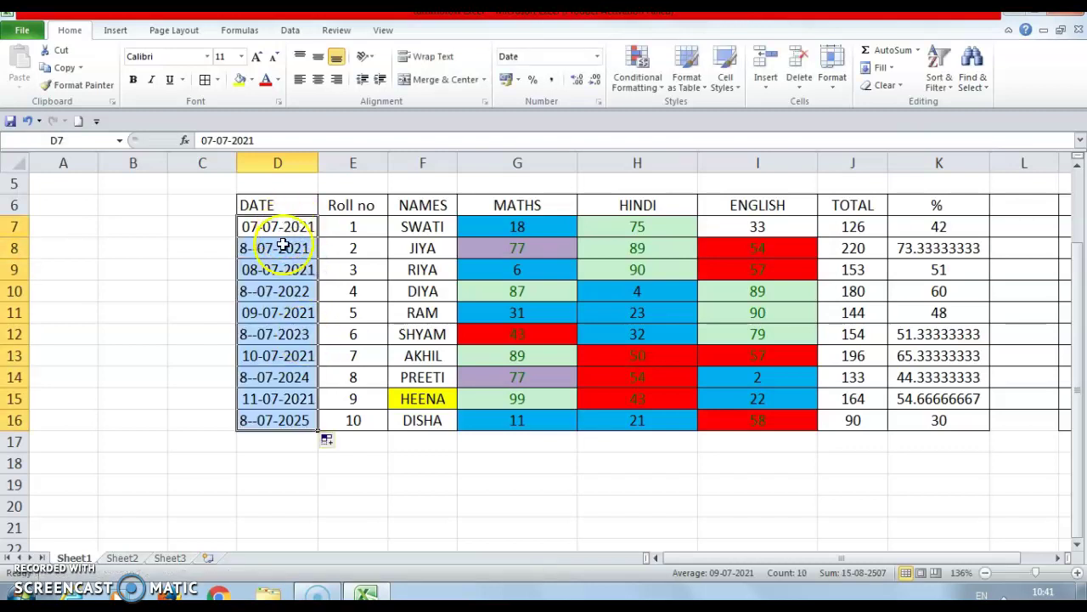
- Correct the date in D8 to 08-07-2021 and fill the series from D7:D8 down to D16
left_click(244, 247)
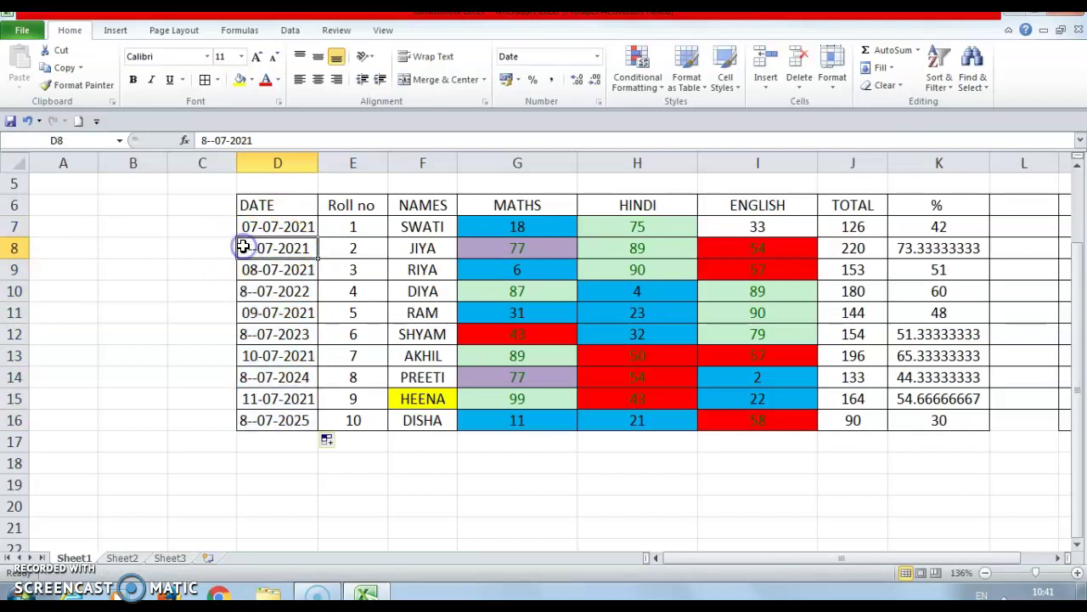
key("BackSpace")
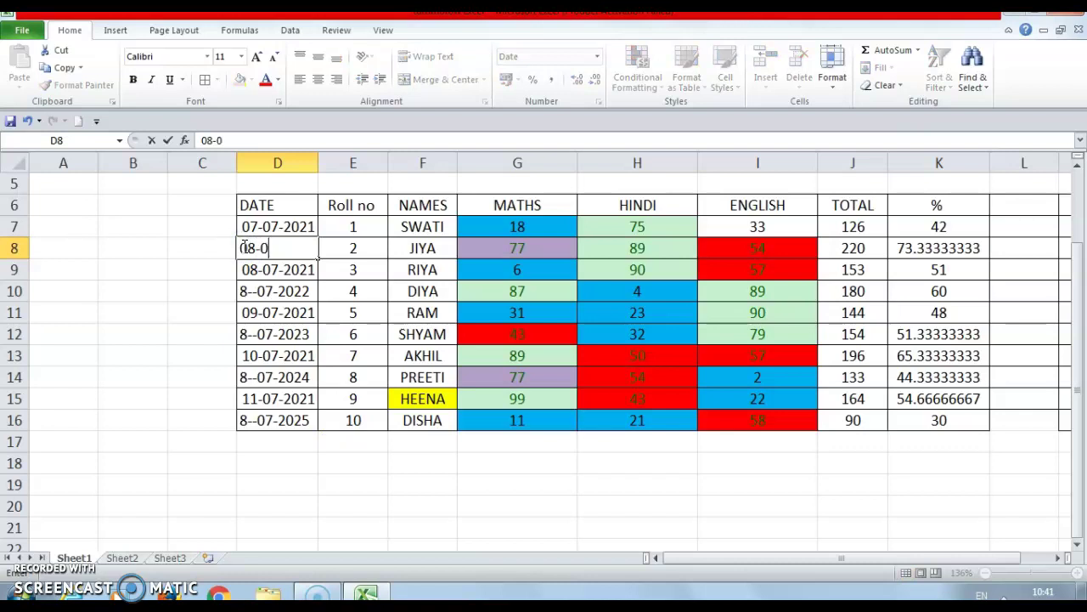
type("08-07-2021")
left_click_drag(253, 222, 314, 427)
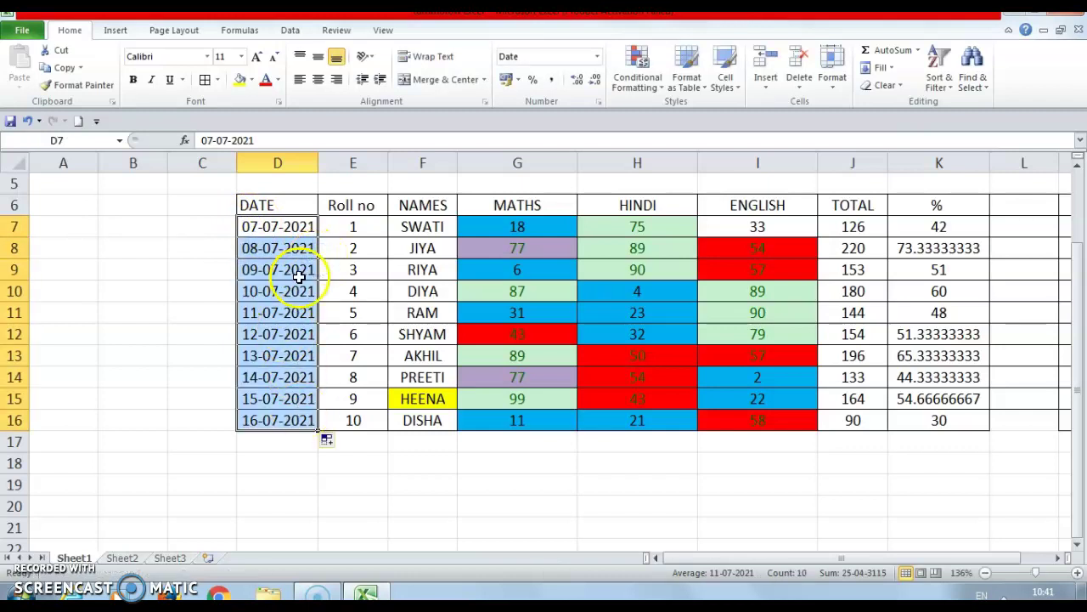
- Add an A Date Occurring rule to D7:D16 that formats Yesterday with Green Fill with Dark Green Text
left_click_drag(282, 232, 288, 416)
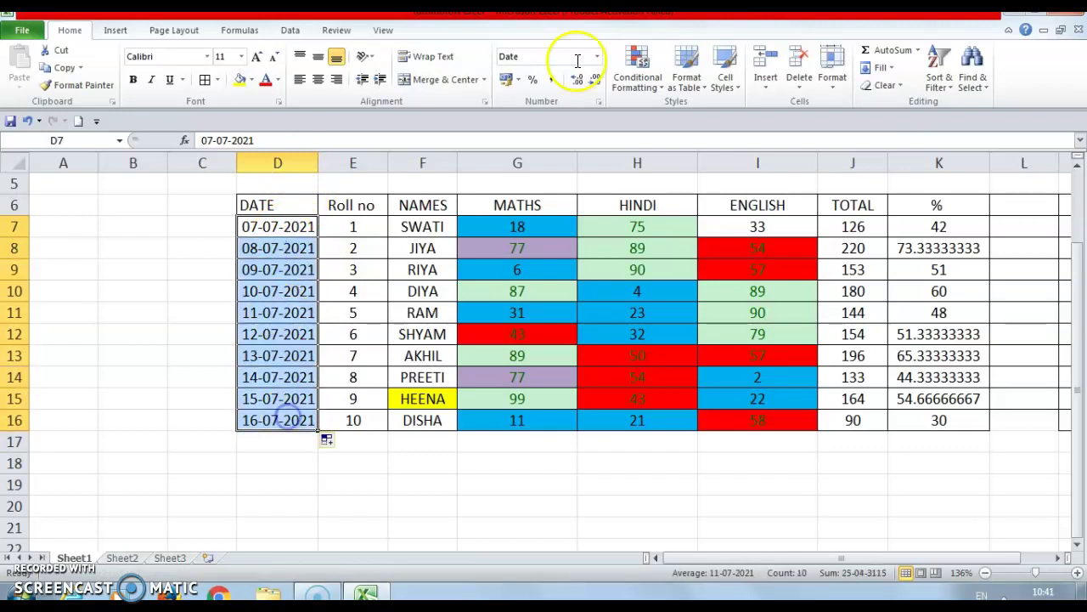
left_click(635, 72)
mouse_move(649, 116)
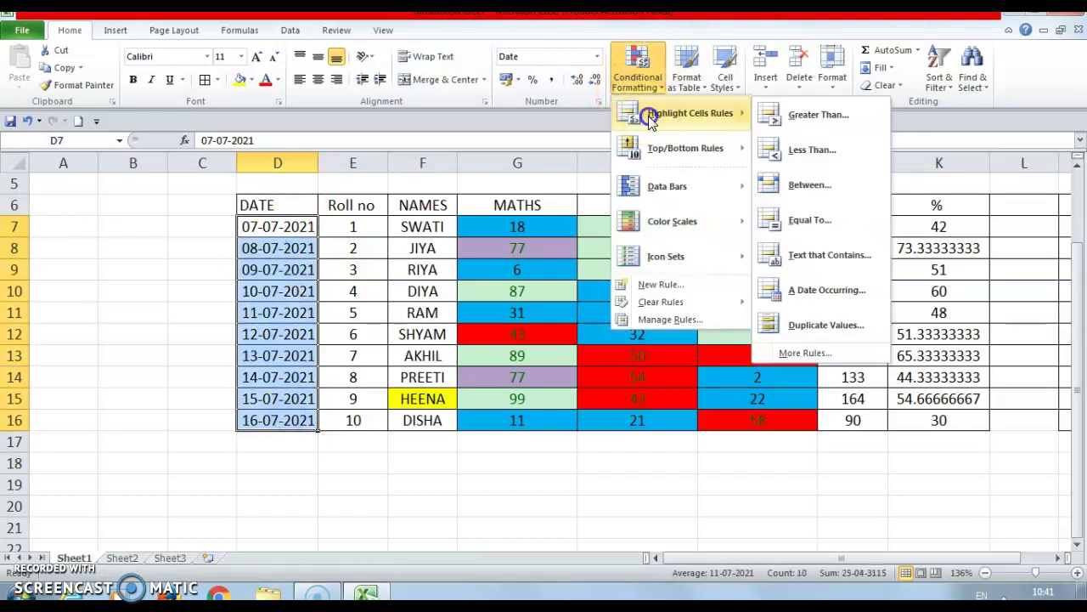
left_click(827, 290)
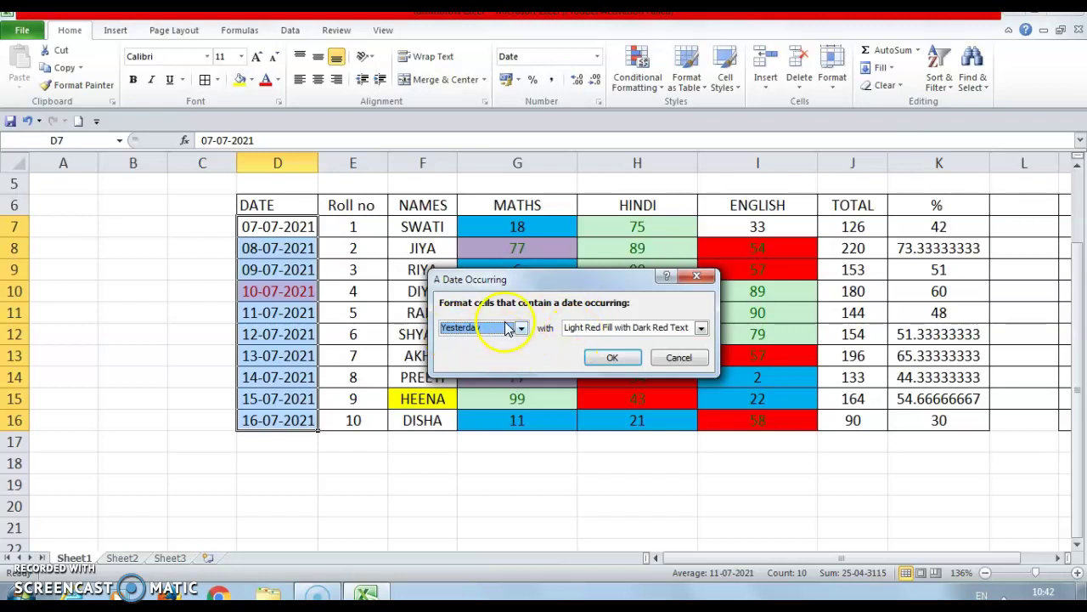
left_click(520, 328)
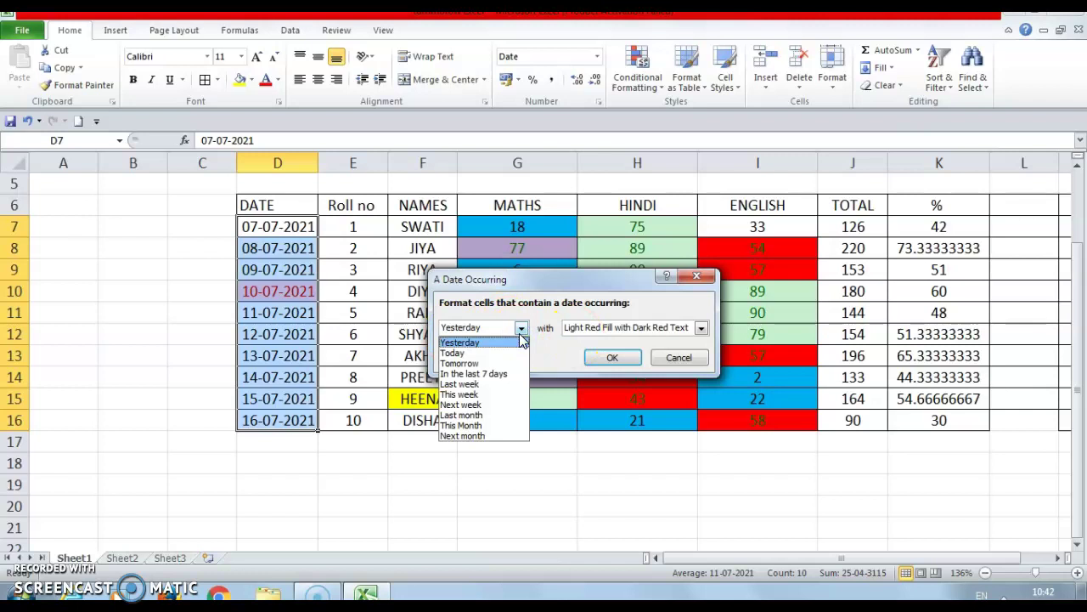
left_click(521, 337)
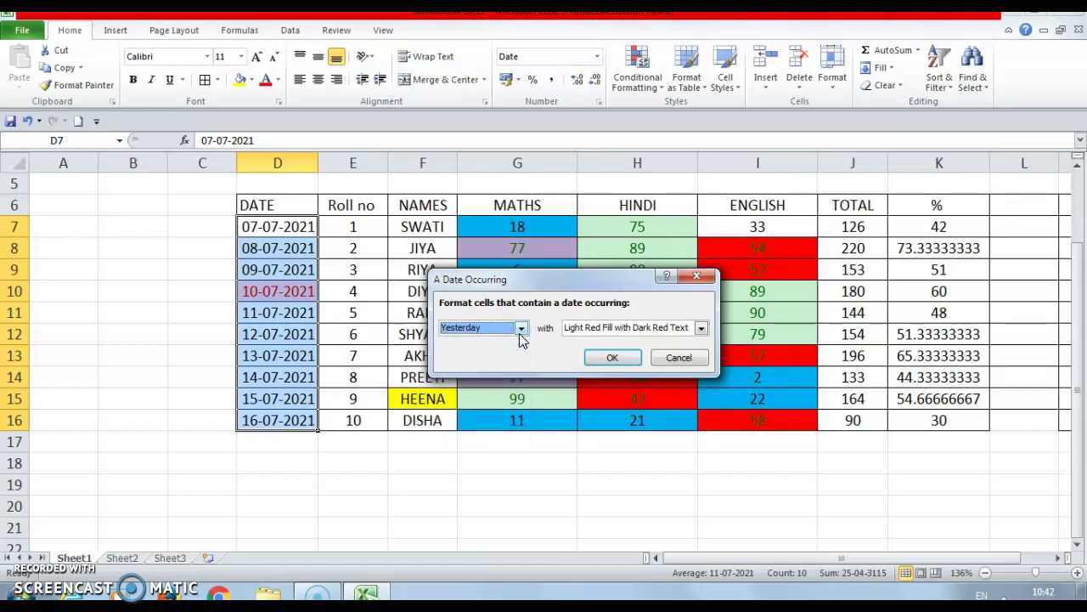
left_click(522, 332)
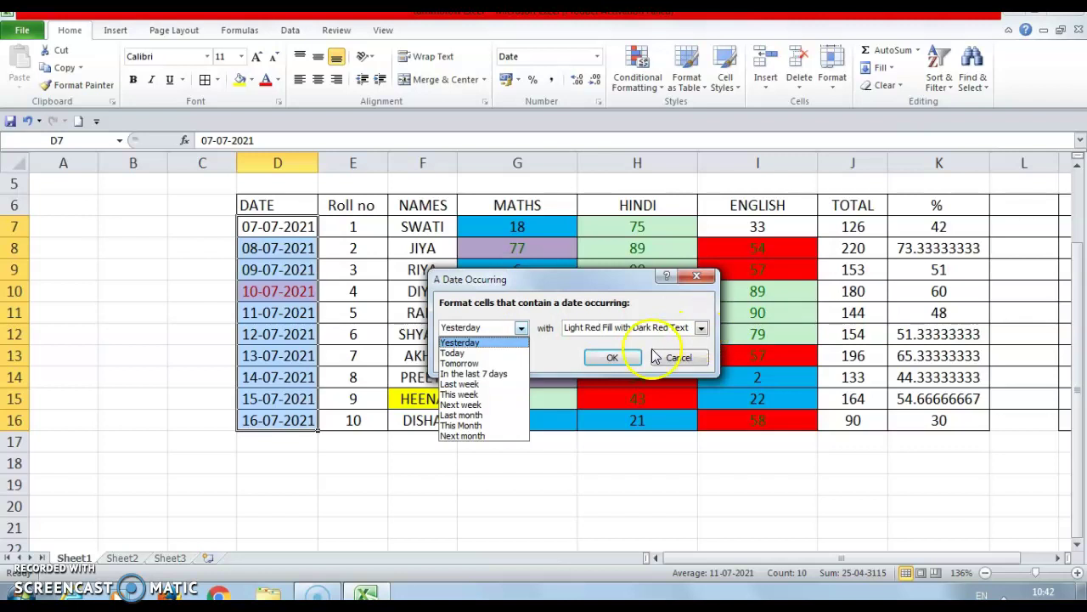
left_click(700, 328)
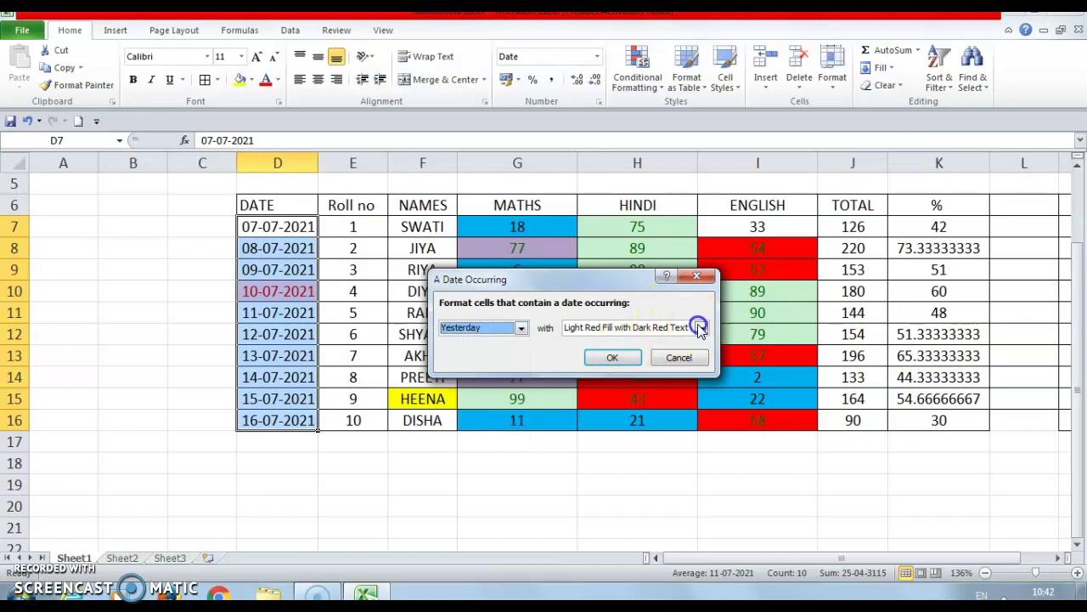
left_click(699, 328)
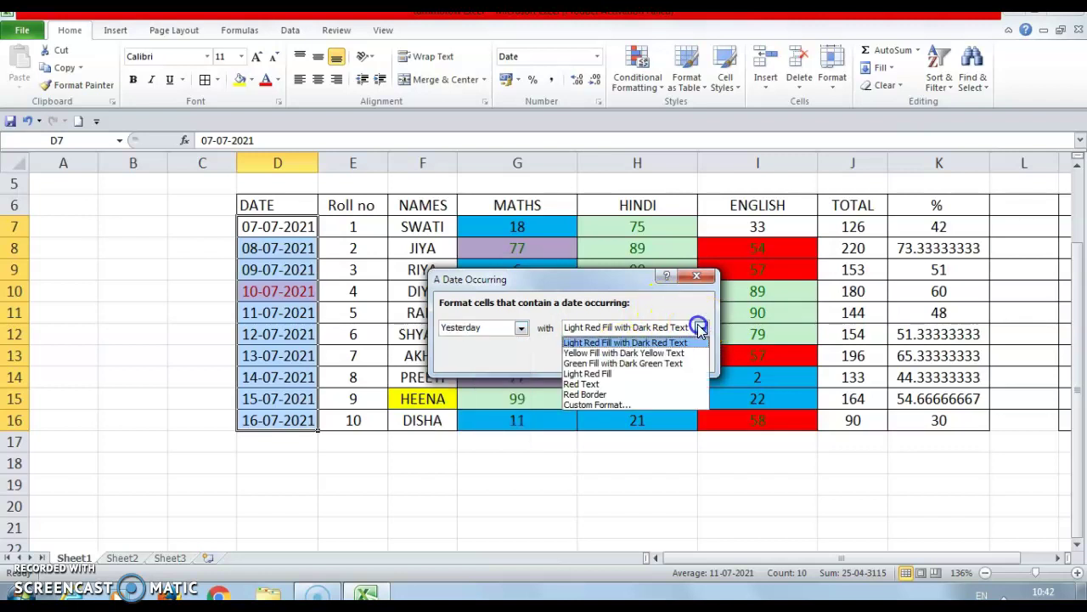
left_click(653, 363)
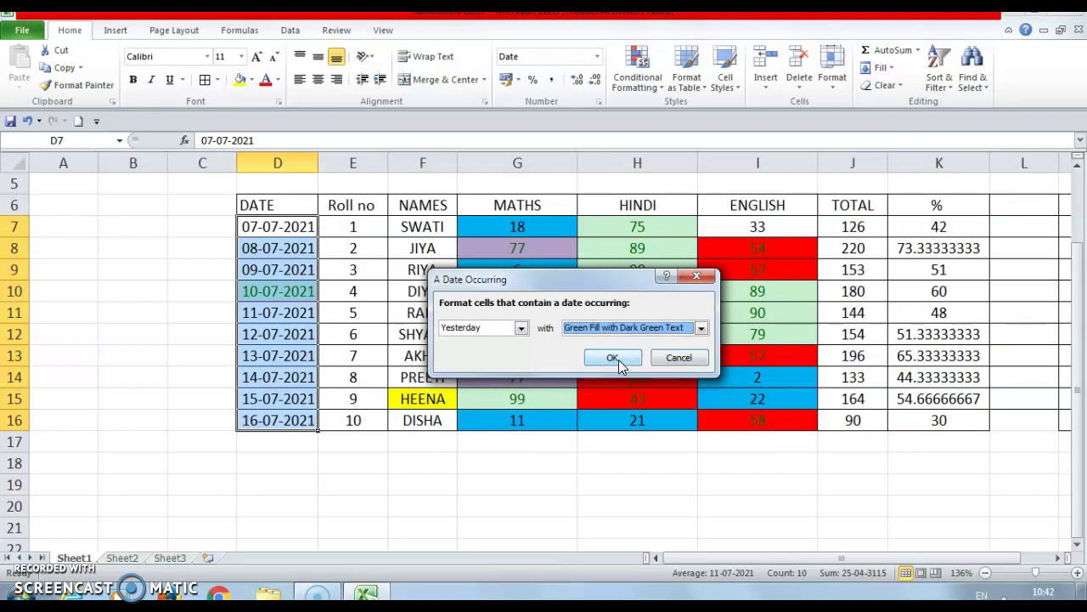
left_click(612, 357)
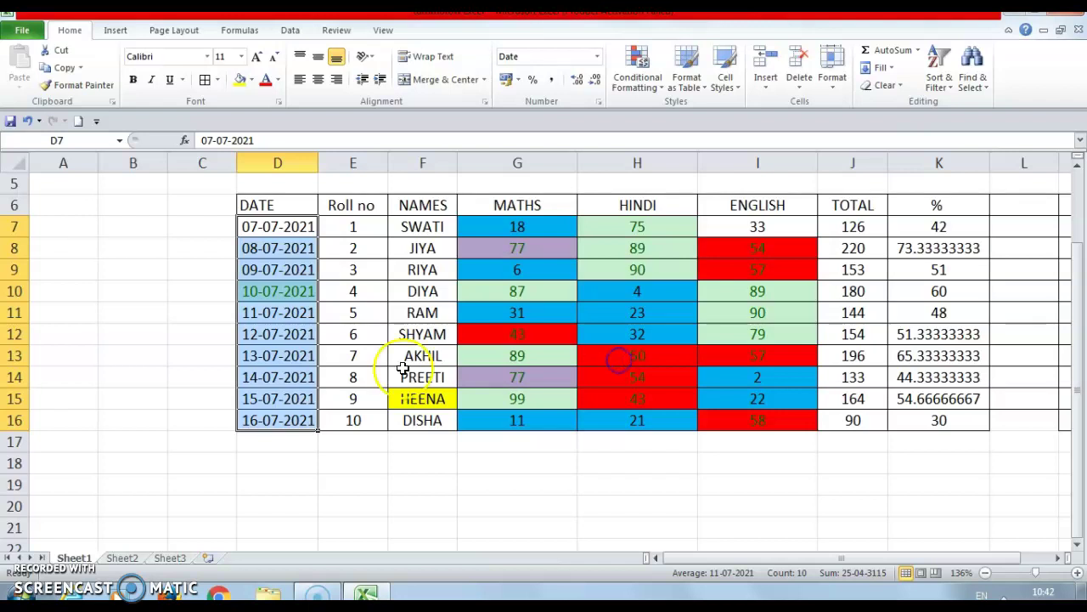
left_click(313, 392)
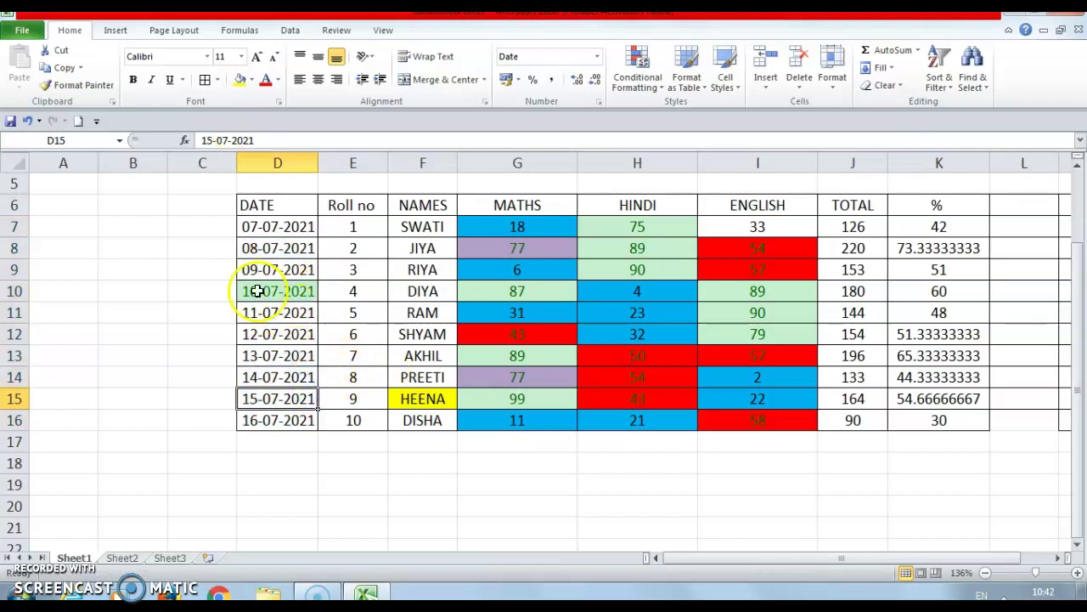
- Add an A Date Occurring rule to D7:D16 that formats Today with Yellow Fill with Dark Yellow Text
left_click_drag(275, 228, 285, 411)
left_click(638, 67)
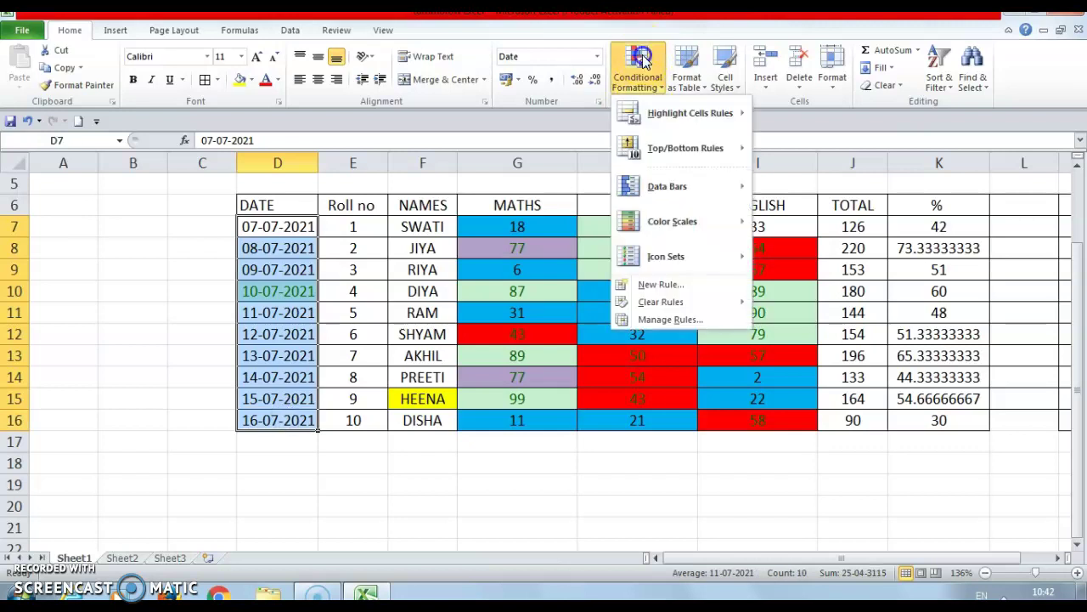
mouse_move(648, 126)
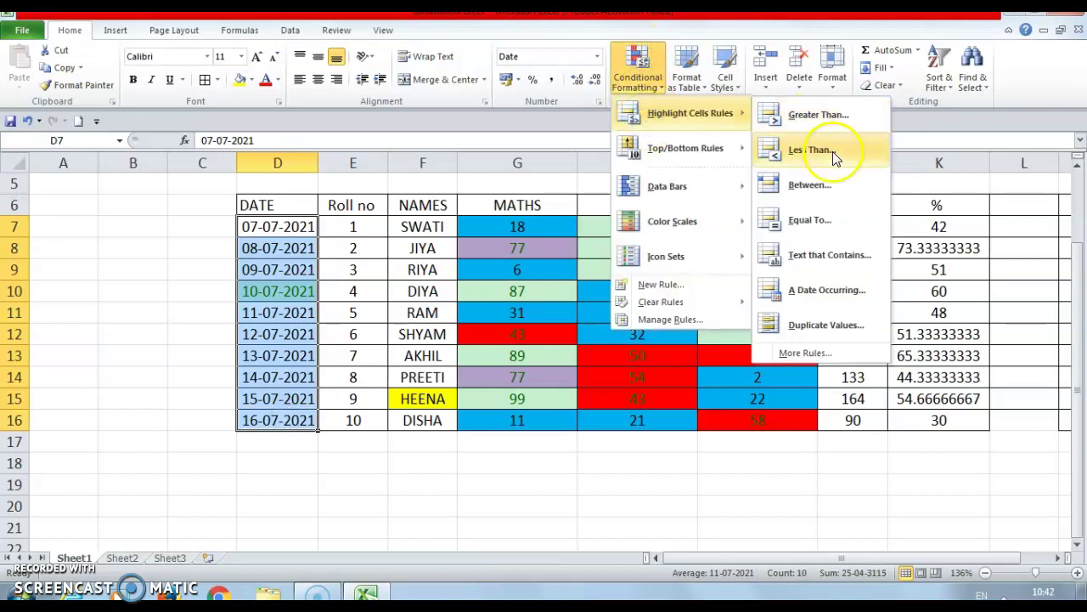
left_click(816, 294)
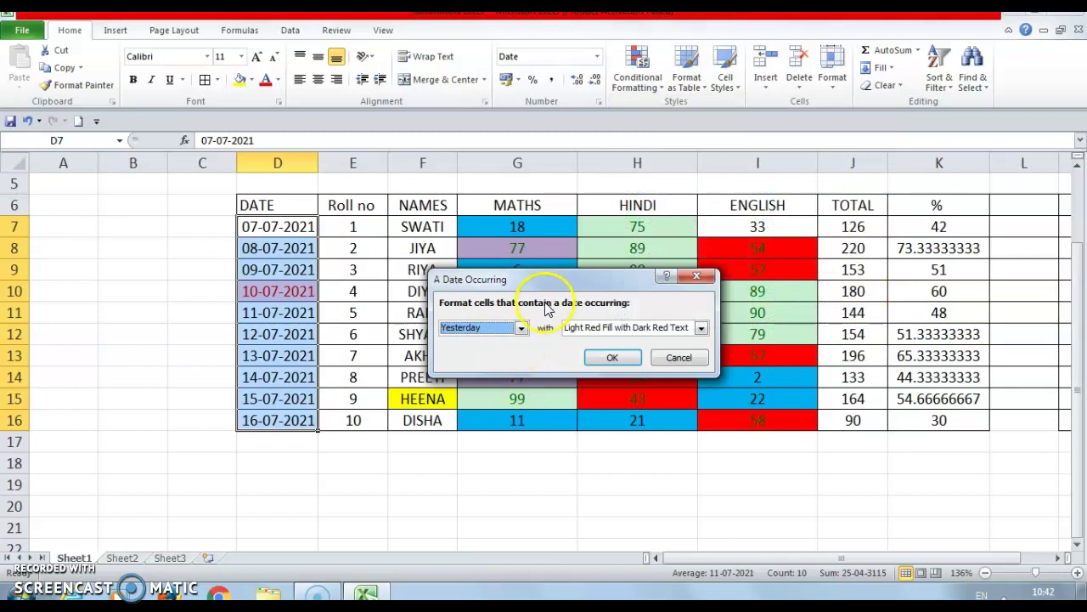
left_click(521, 328)
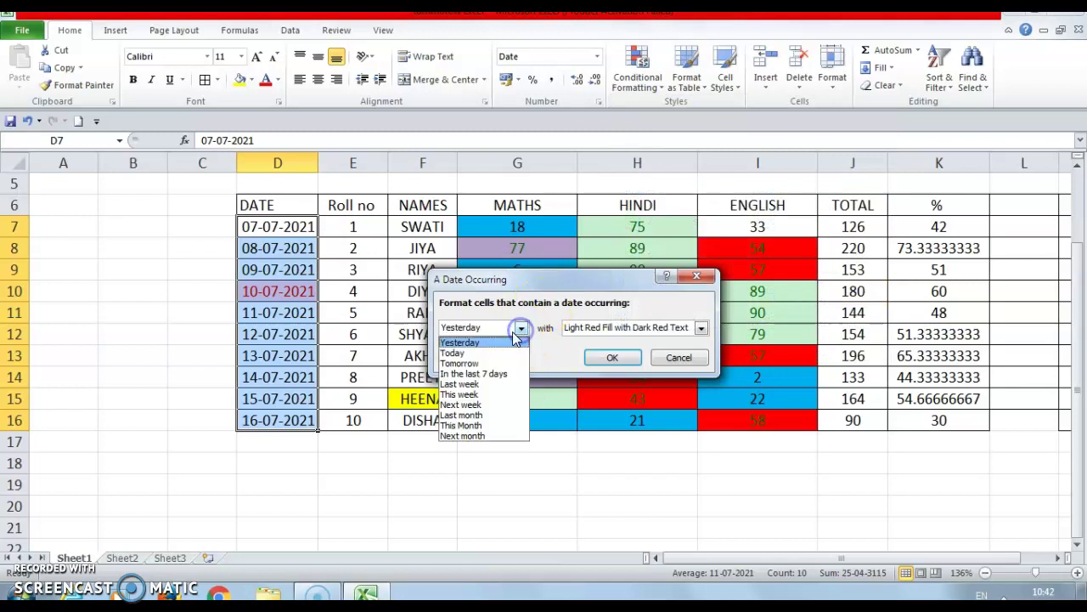
left_click(514, 353)
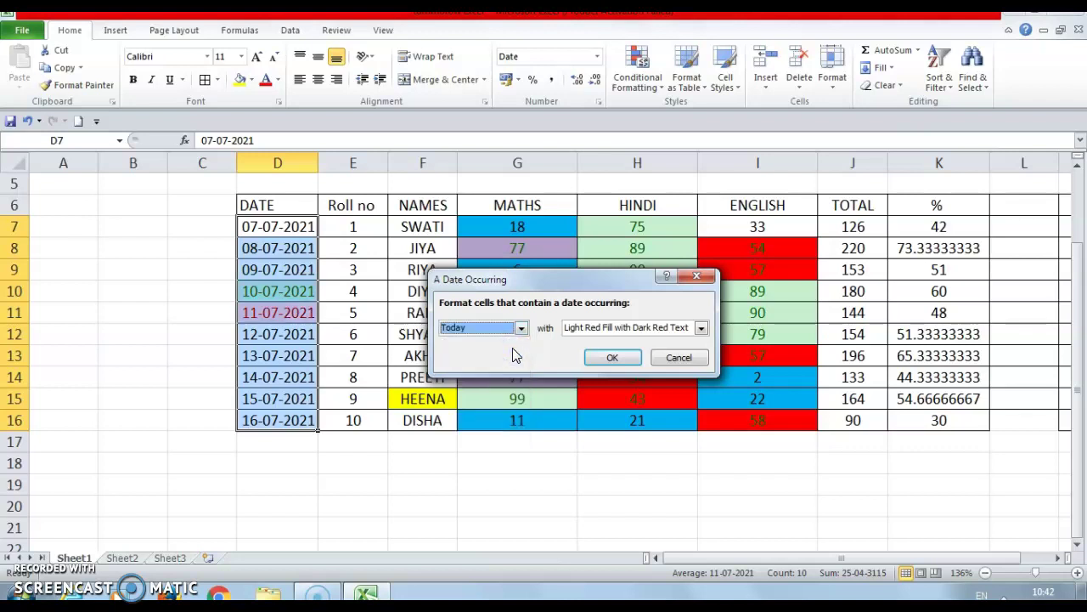
left_click(701, 328)
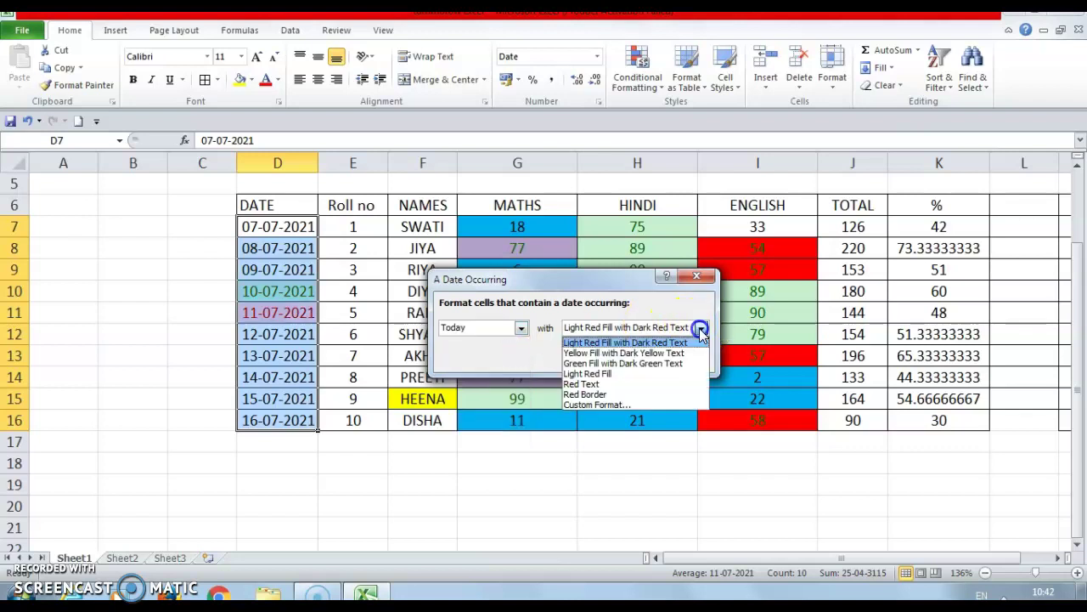
left_click(679, 335)
left_click(701, 328)
left_click(660, 351)
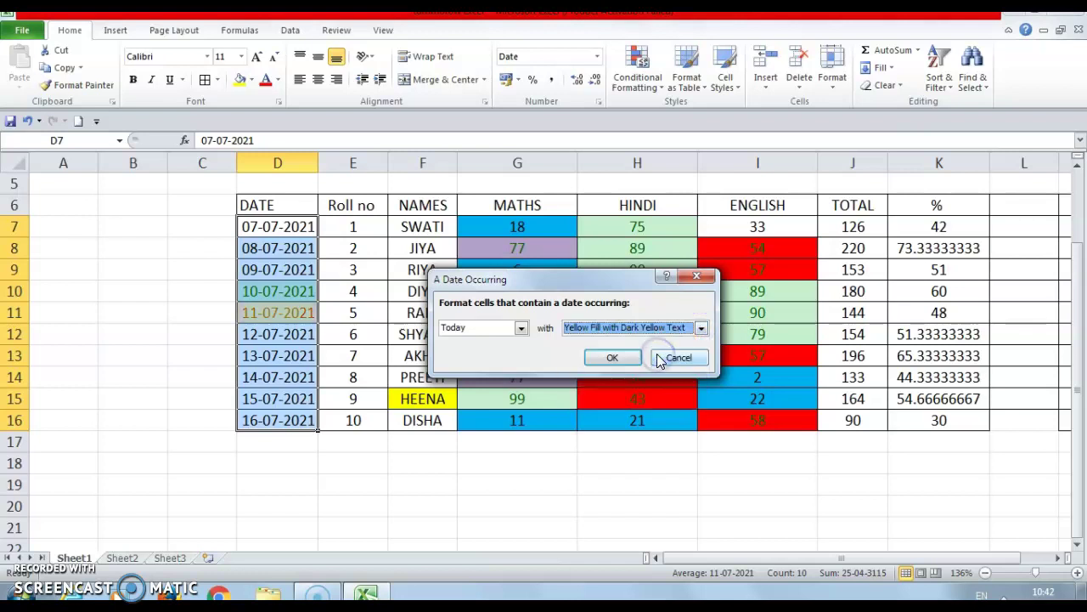
left_click(615, 360)
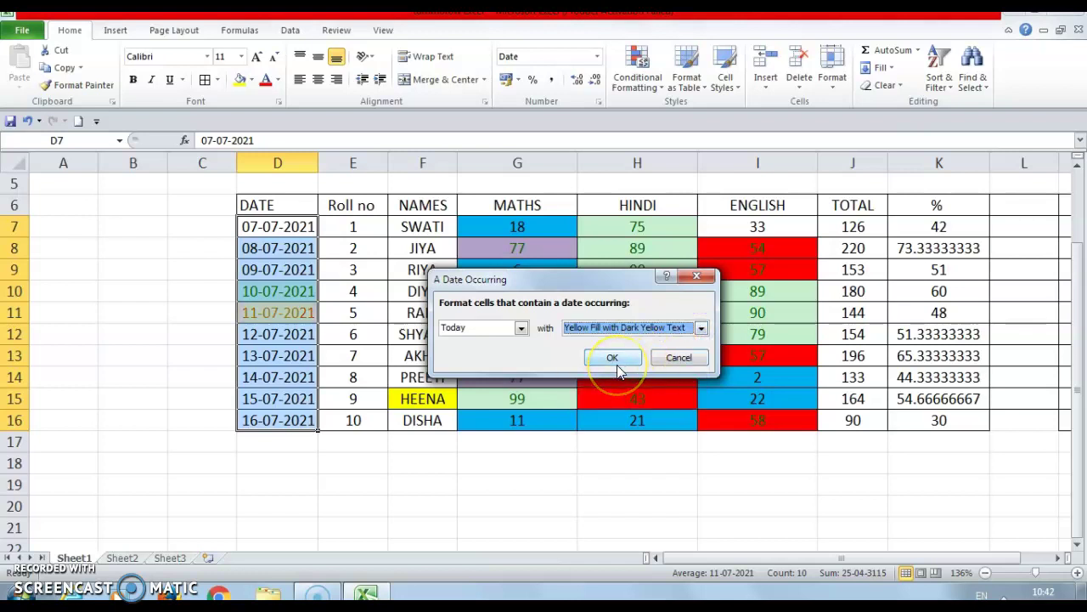
- Add an A Date Occurring rule to D7:D16 that formats Tomorrow with Light Red Fill with Dark Red Text
left_click(258, 395)
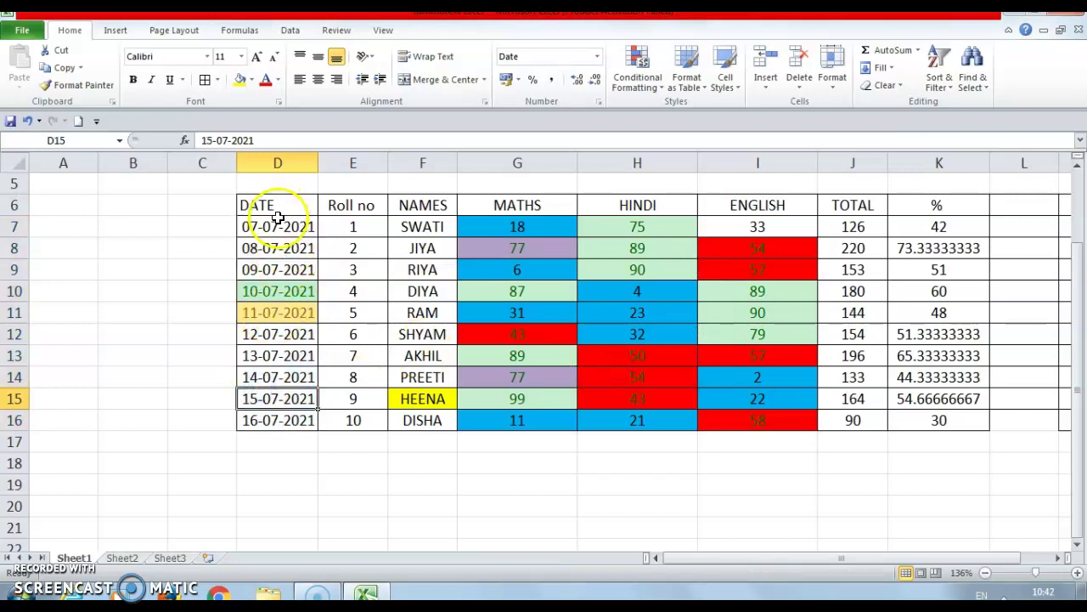
left_click_drag(277, 224, 287, 419)
left_click(631, 62)
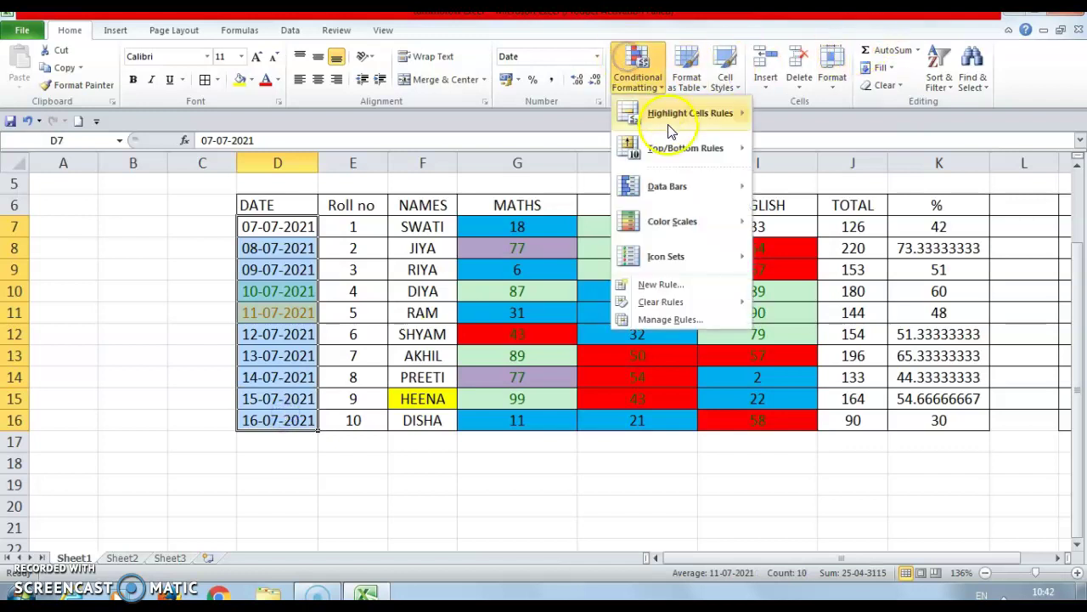
mouse_move(671, 128)
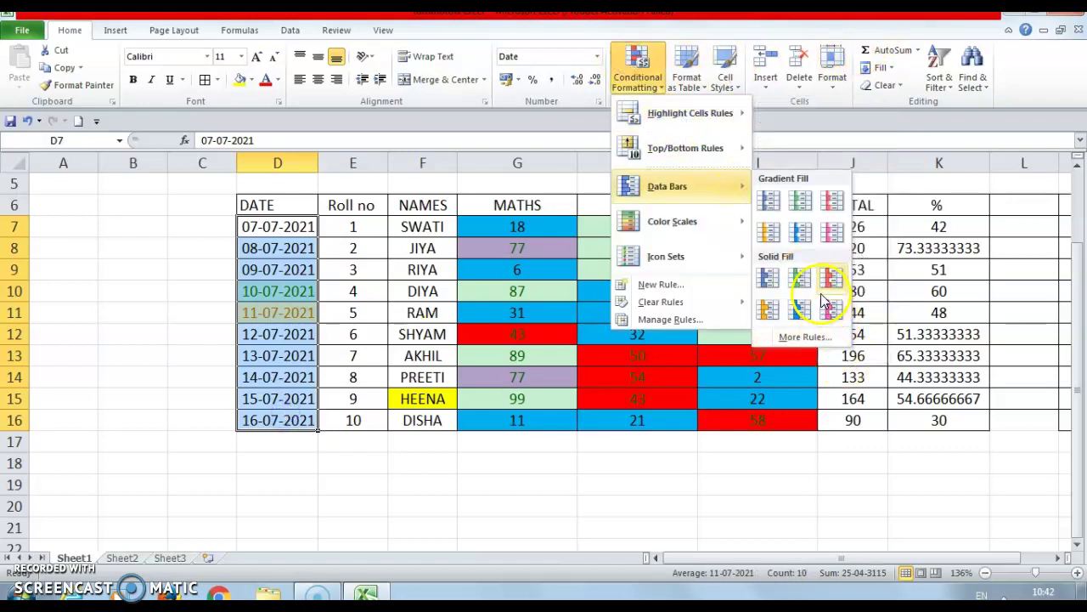
mouse_move(710, 107)
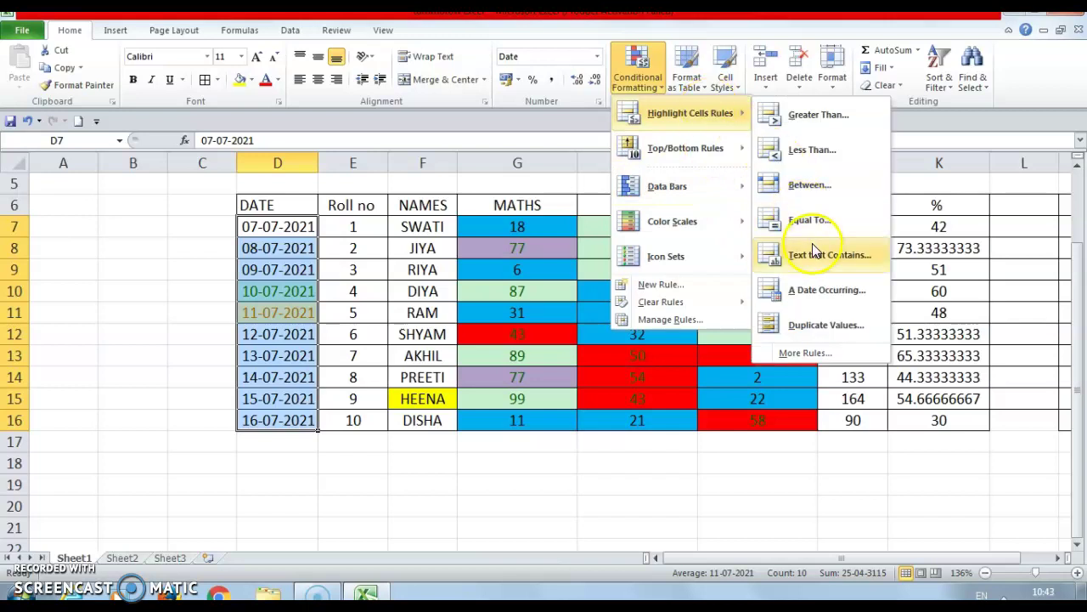
left_click(816, 292)
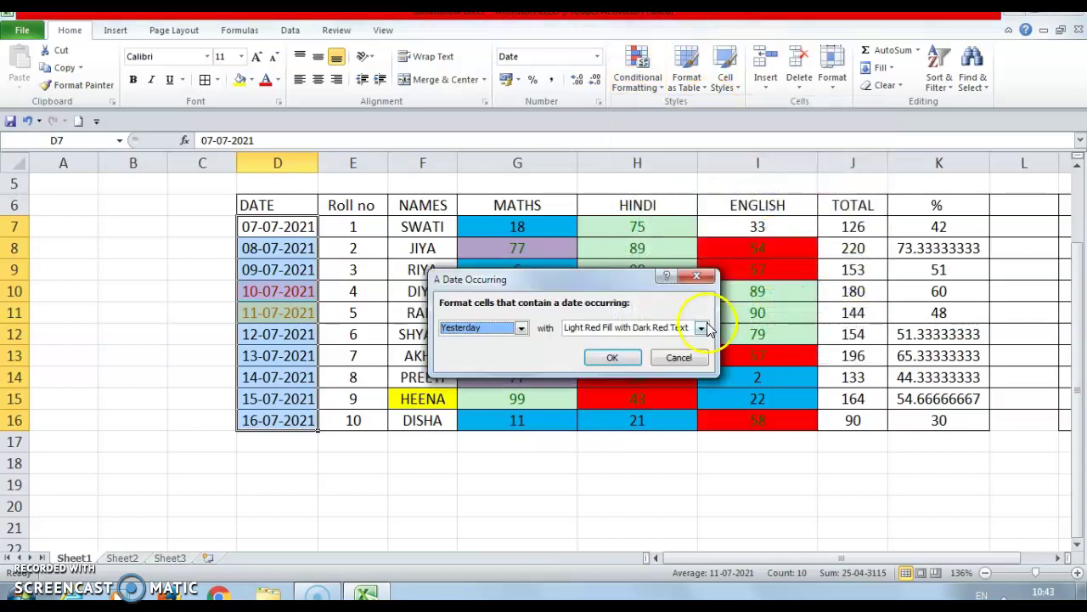
left_click(520, 330)
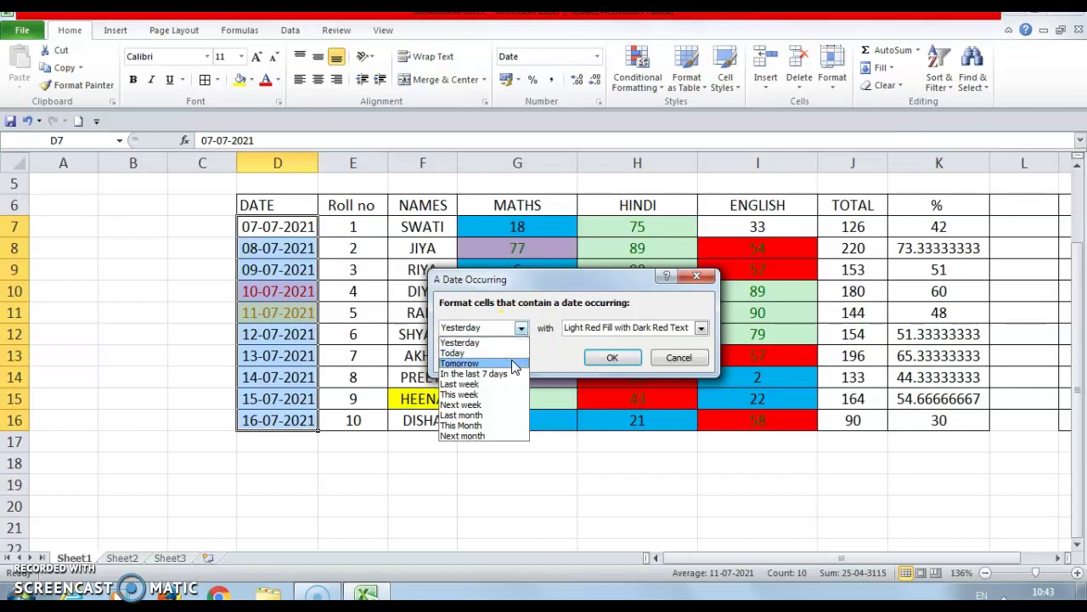
left_click(512, 363)
left_click(626, 356)
left_click(292, 377)
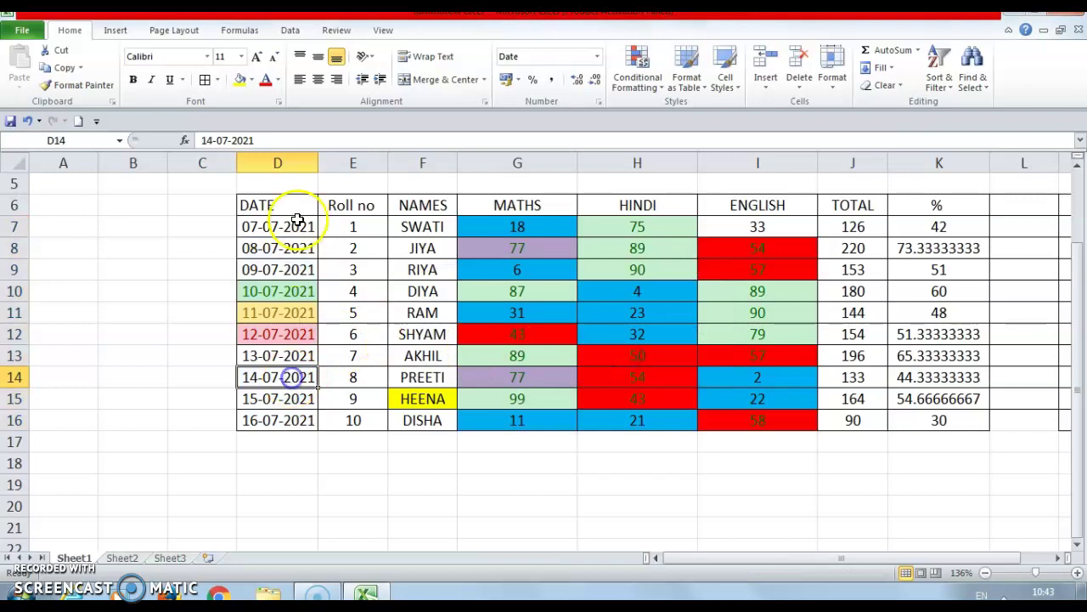
- Add an A Date Occurring rule to D7:D16 that formats Last week with a custom purple fill
left_click_drag(280, 226, 306, 419)
left_click(646, 83)
mouse_move(661, 119)
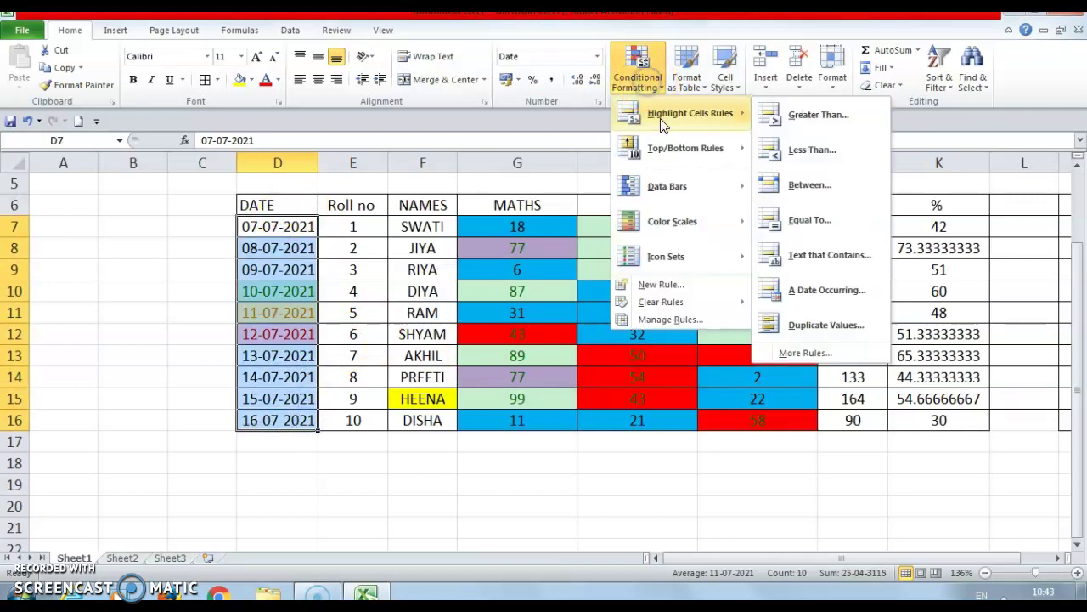
left_click(826, 289)
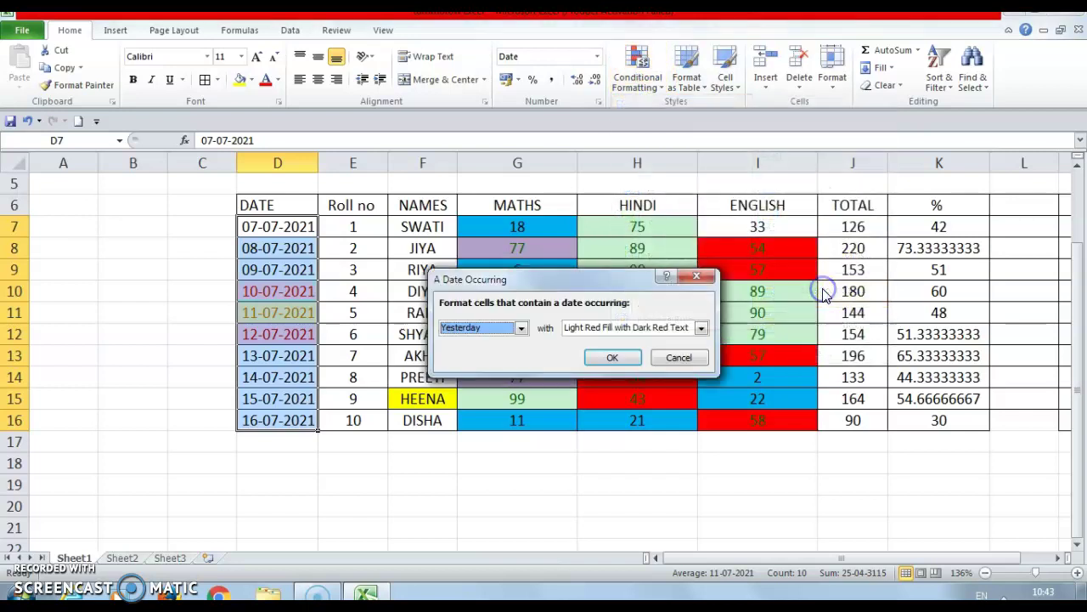
left_click(521, 328)
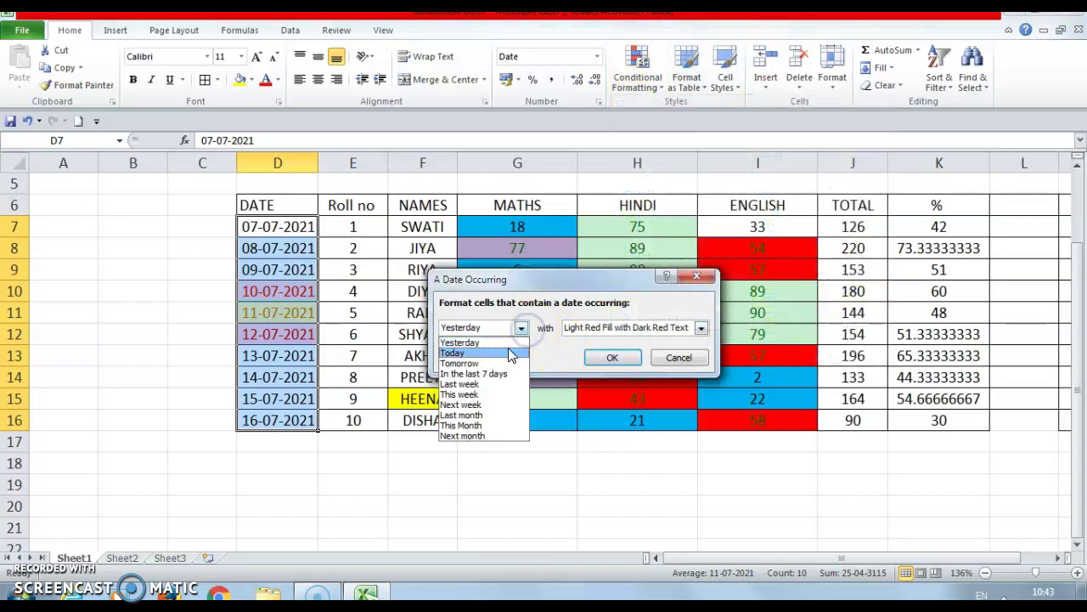
left_click(479, 386)
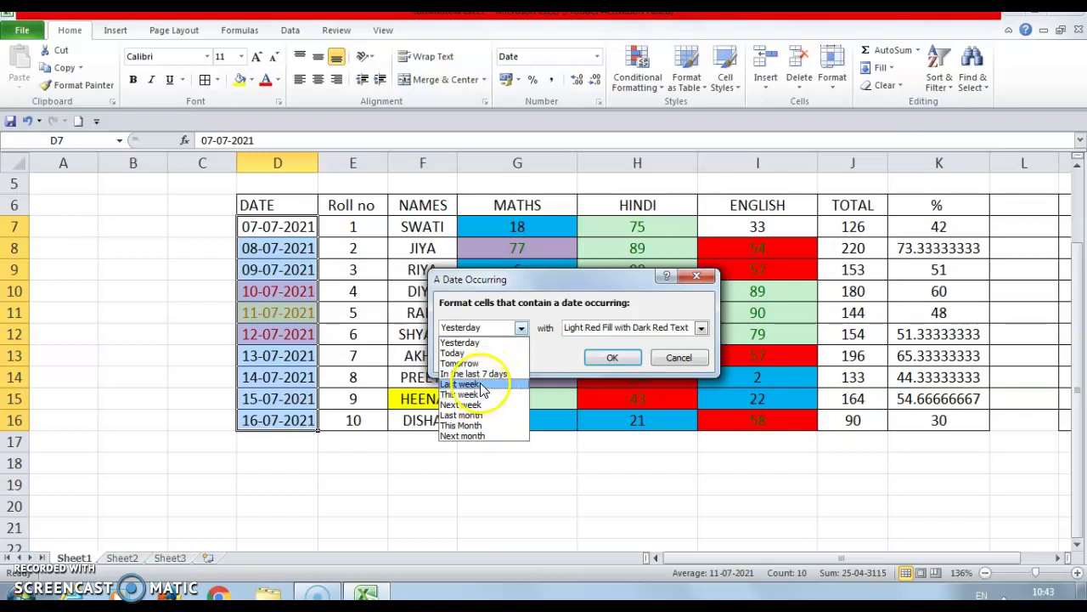
left_click(480, 387)
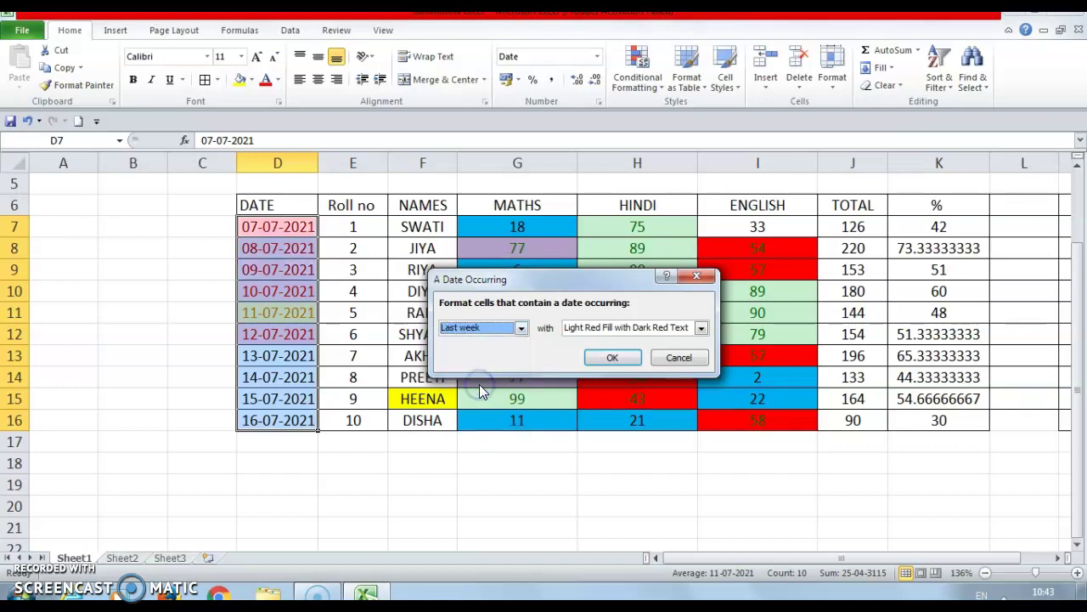
left_click(702, 329)
left_click(654, 404)
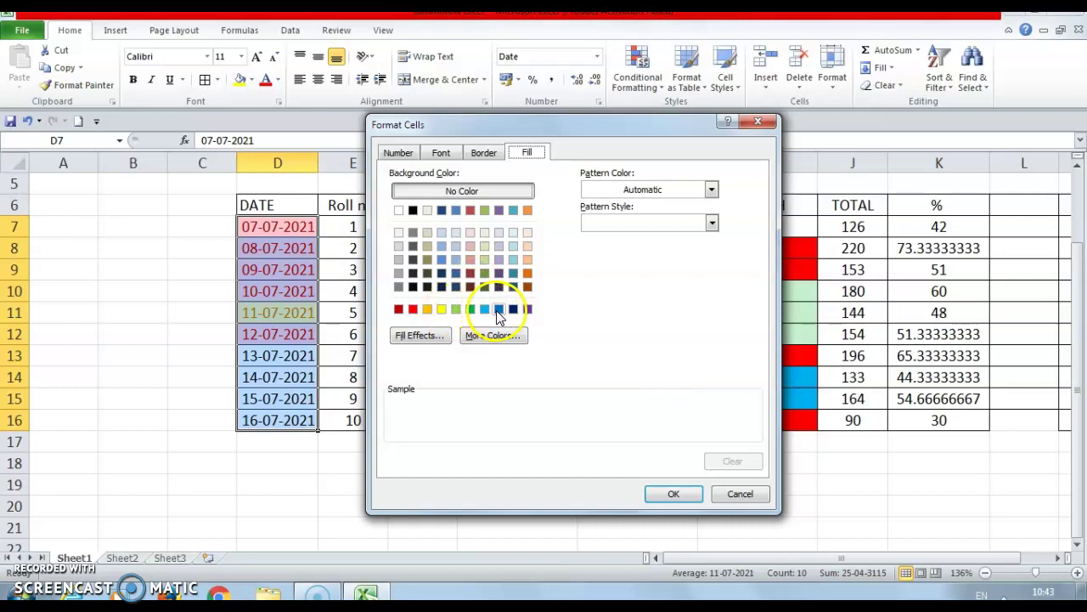
left_click(527, 309)
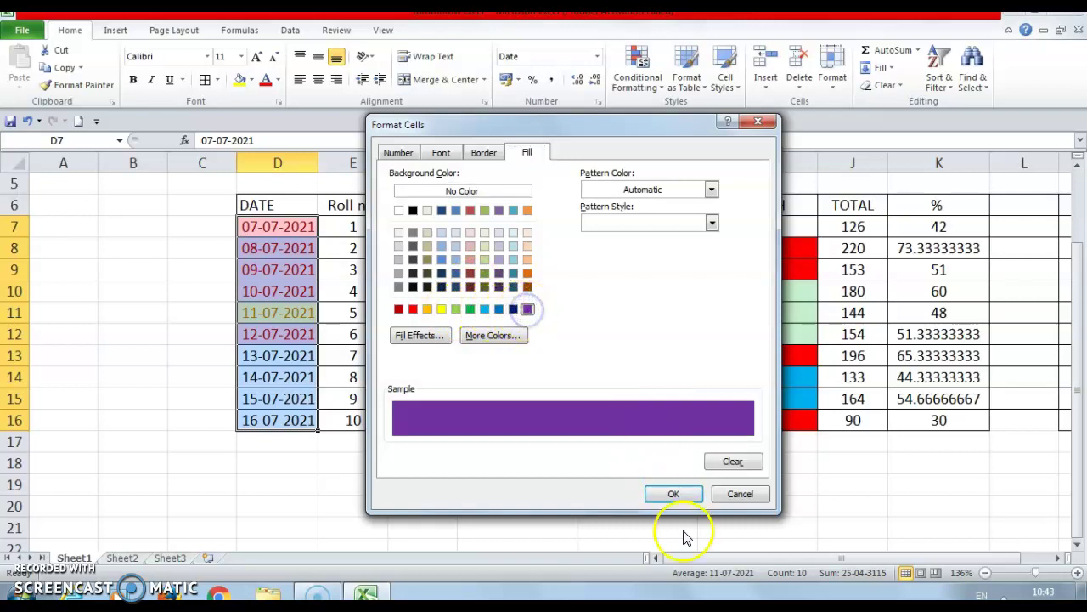
left_click(672, 494)
left_click(611, 358)
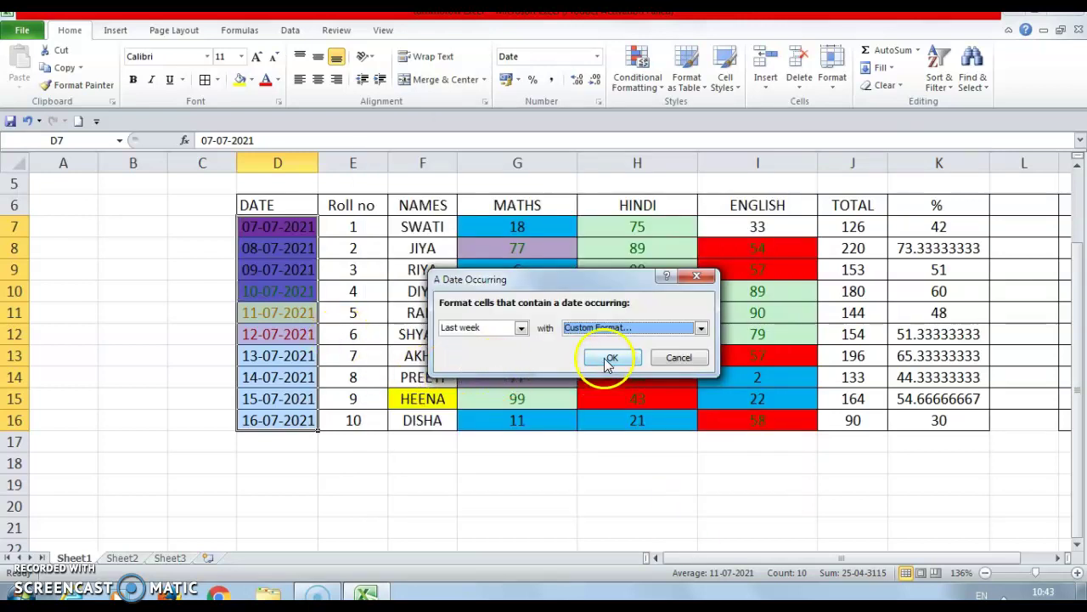
left_click(283, 335)
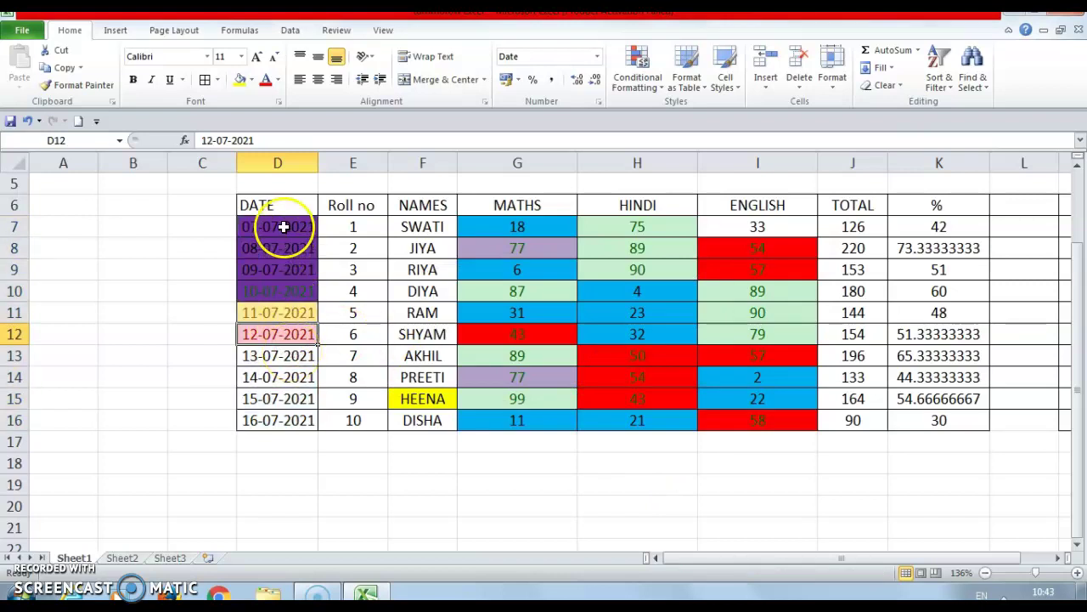
- Try an A Date Occurring rule for Next month on D7:D16 with Light Red Fill with Dark Red Text
left_click_drag(284, 227, 271, 425)
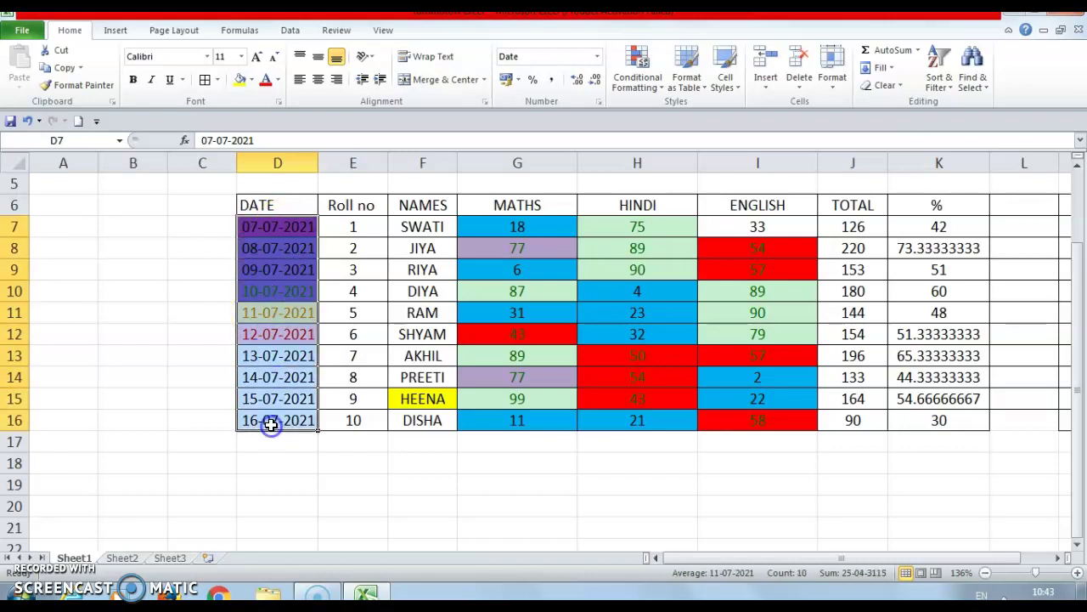
left_click(620, 81)
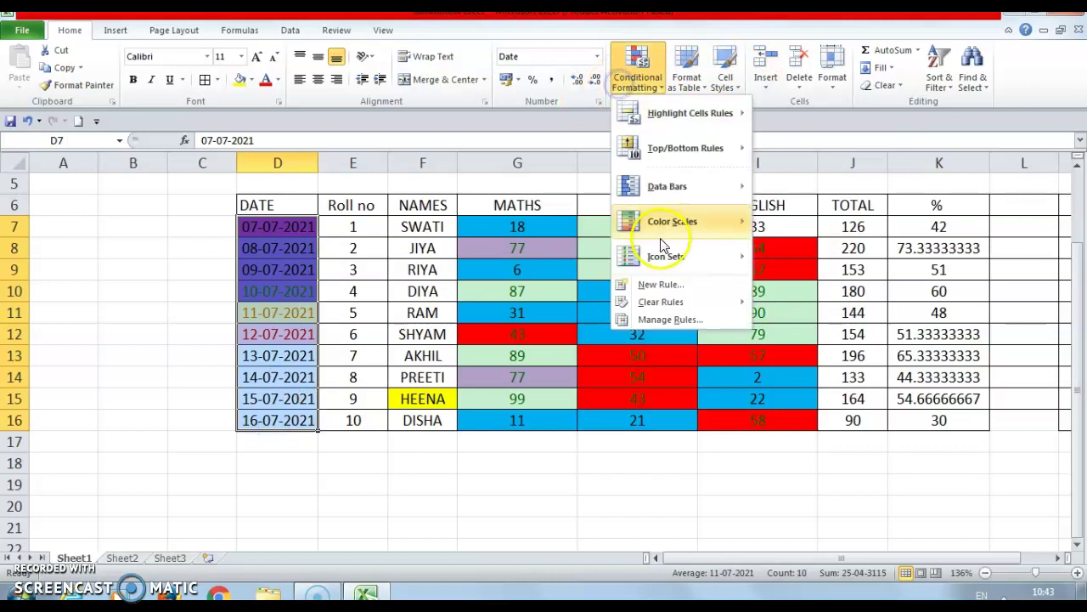
mouse_move(671, 111)
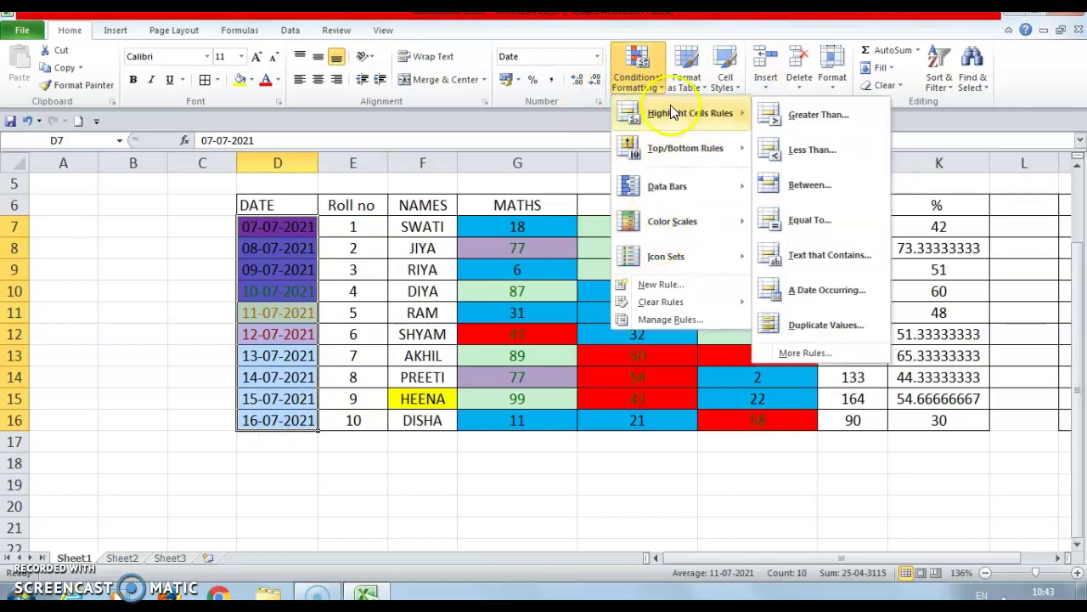
left_click(804, 292)
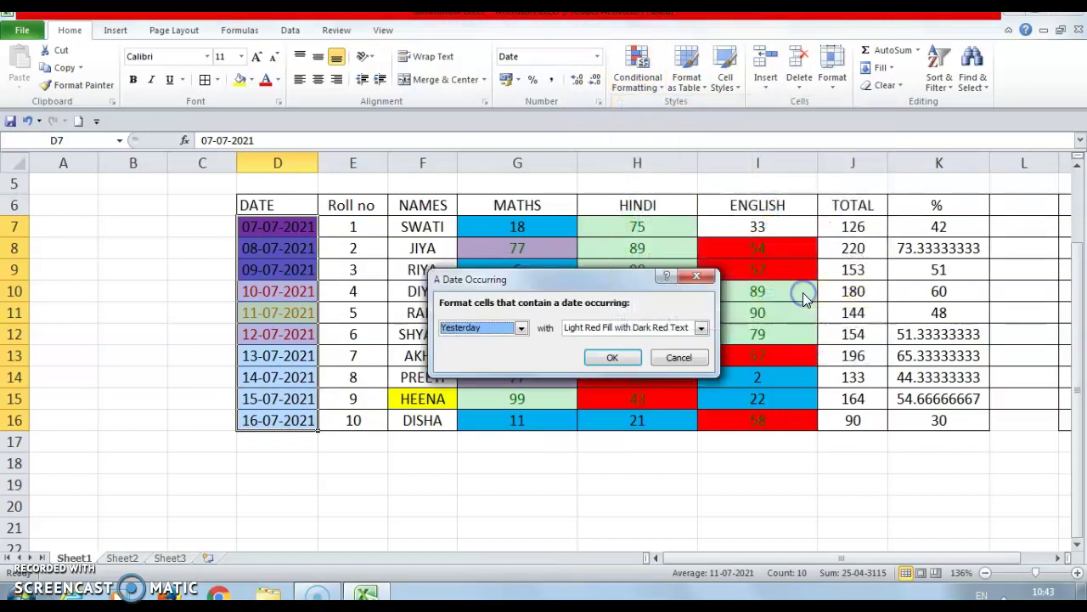
left_click(524, 329)
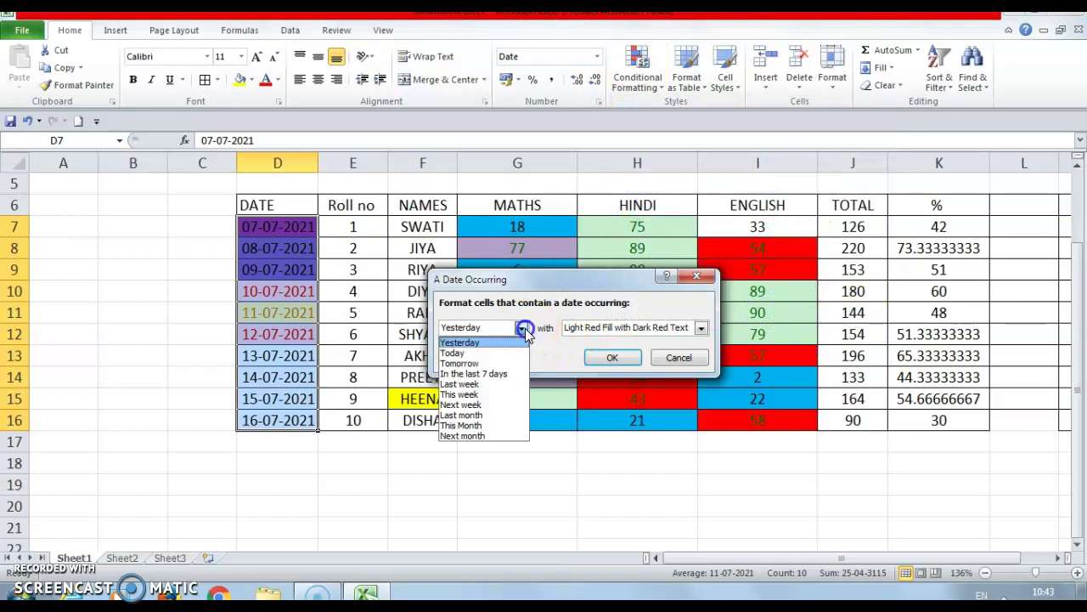
left_click(473, 437)
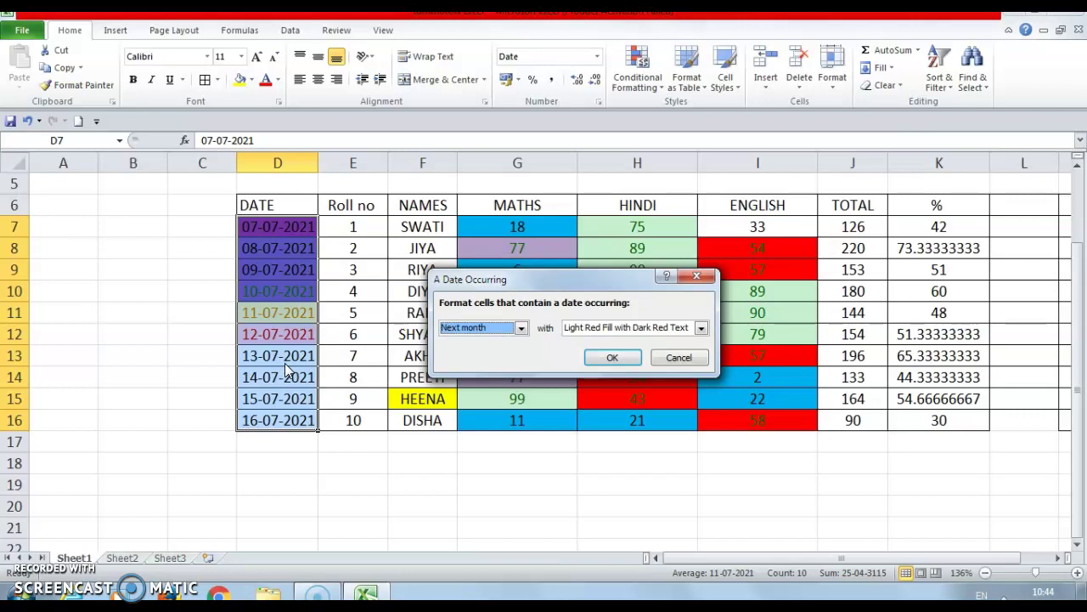
left_click(606, 240)
left_click(698, 277)
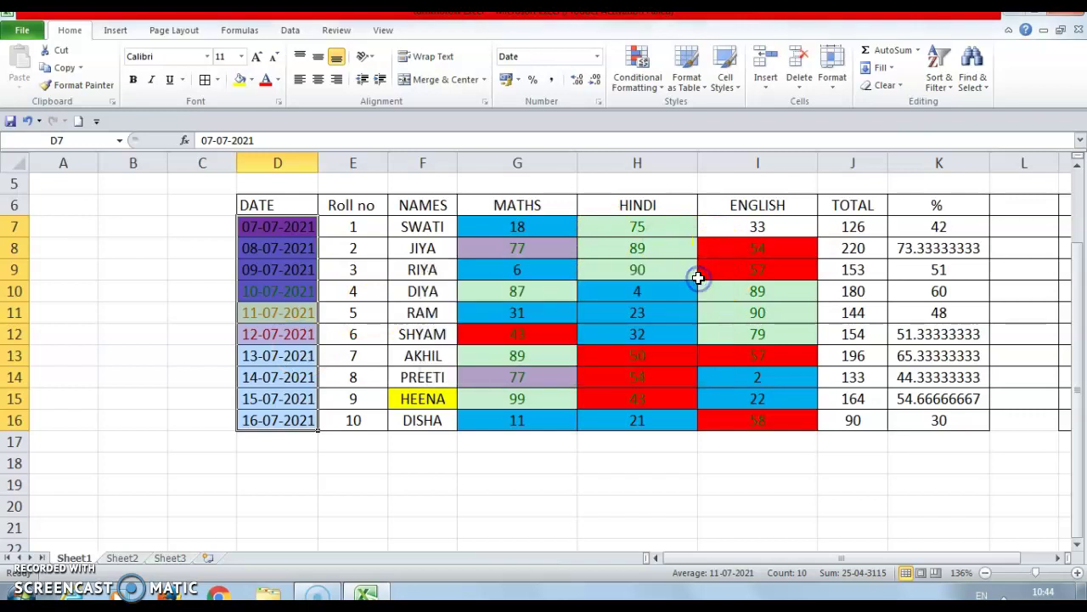
left_click(619, 85)
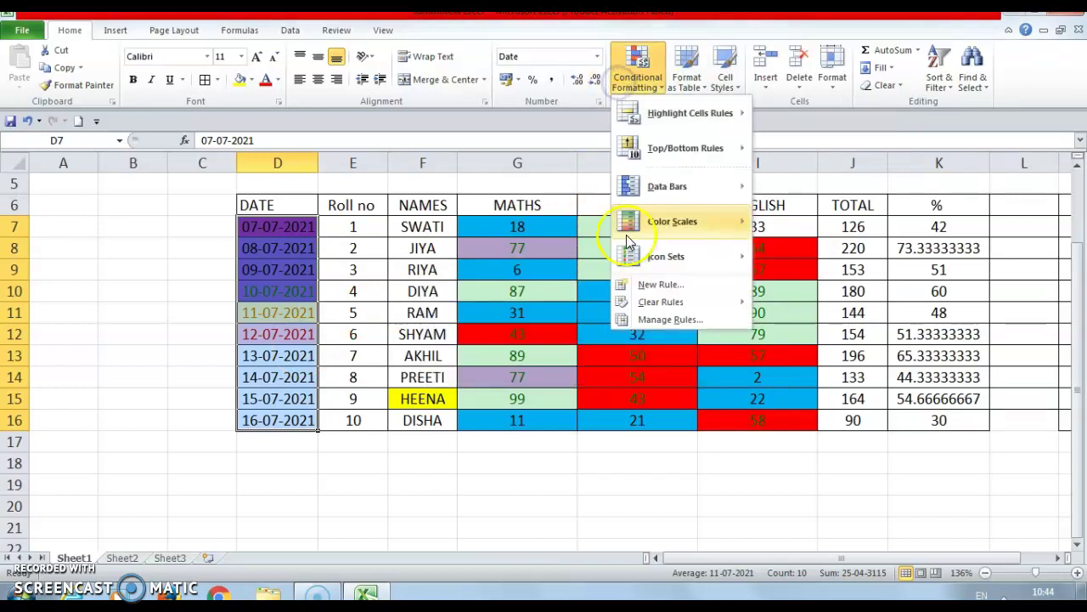
mouse_move(632, 197)
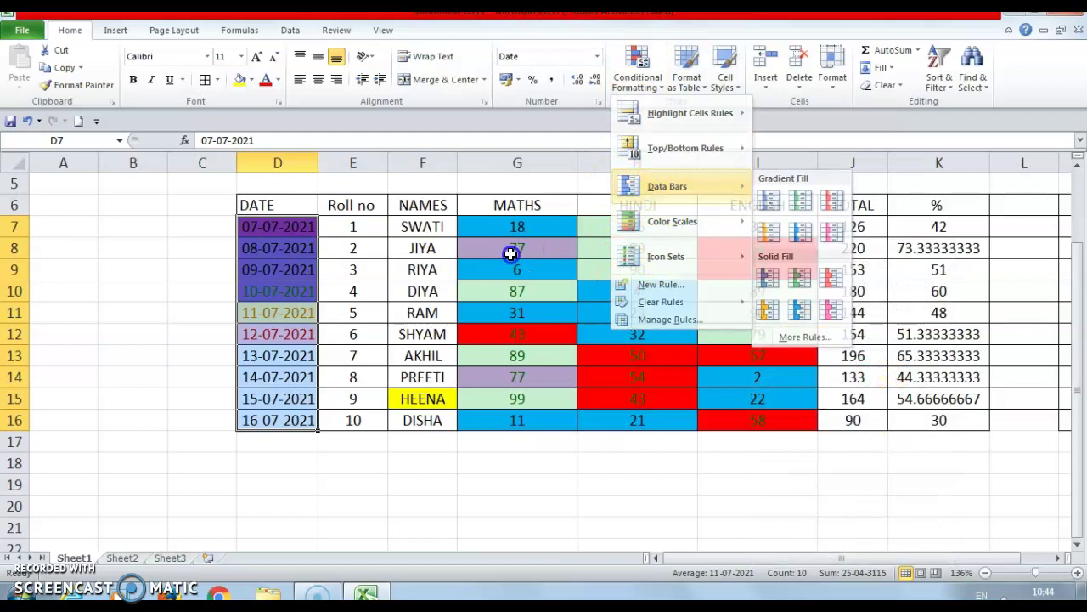
left_click(506, 253)
left_click_drag(501, 224, 720, 412)
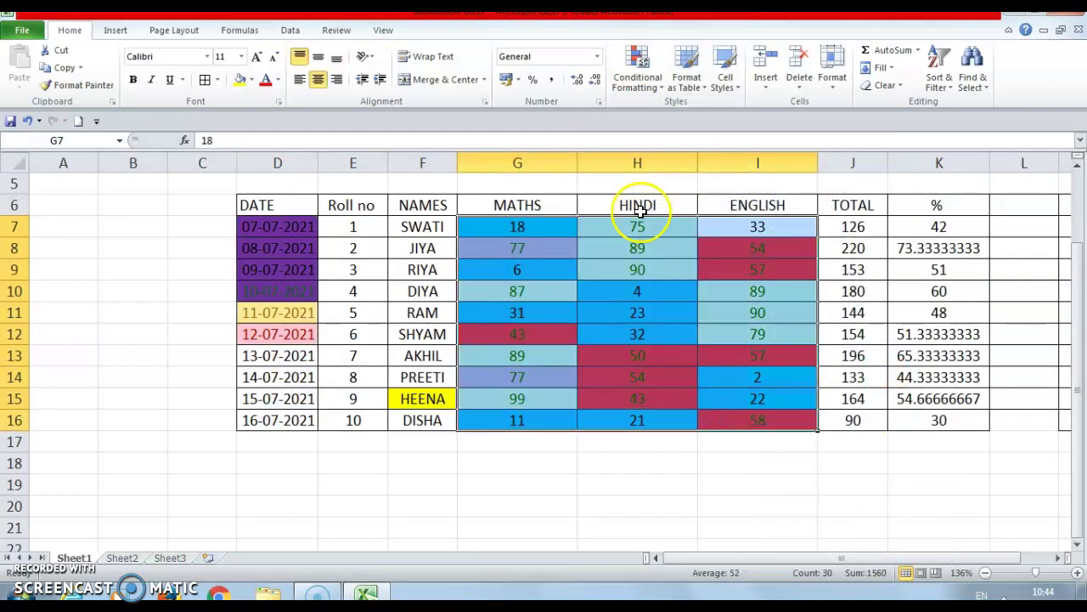
left_click(636, 66)
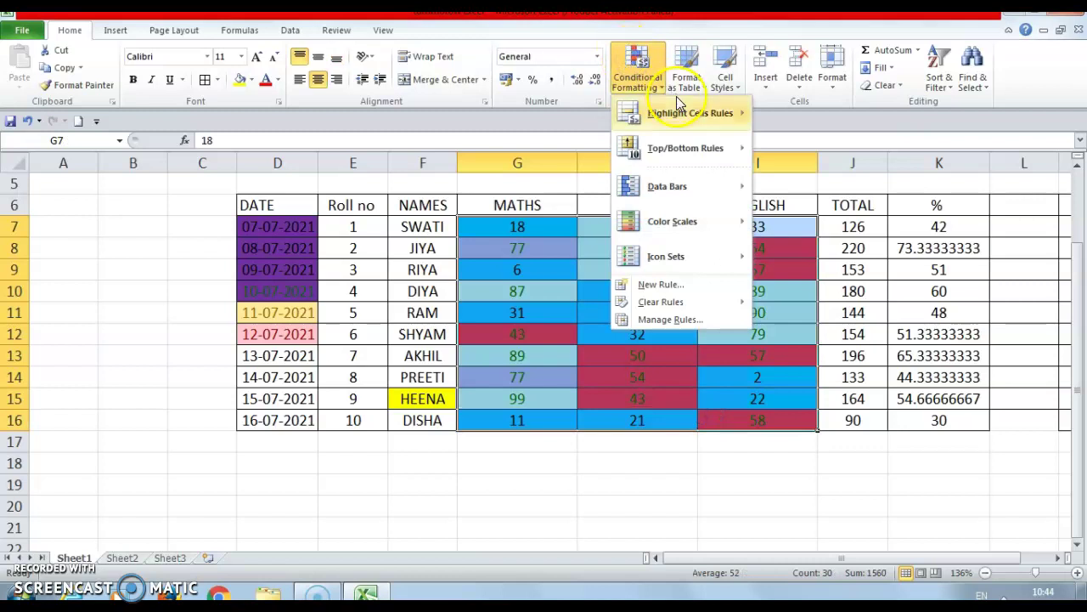
mouse_move(685, 127)
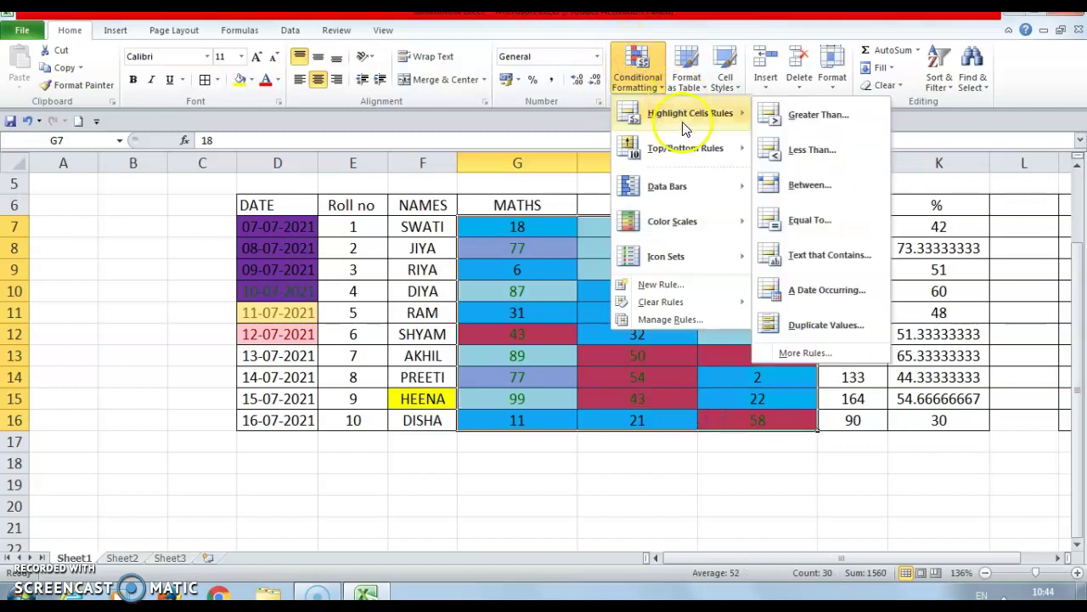
left_click(801, 328)
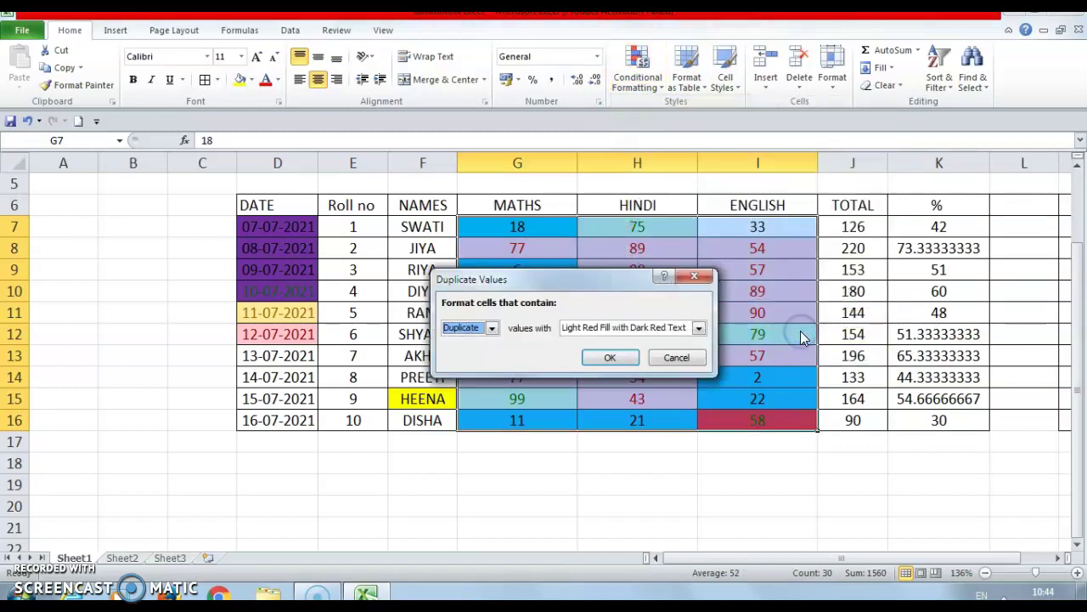
left_click(693, 278)
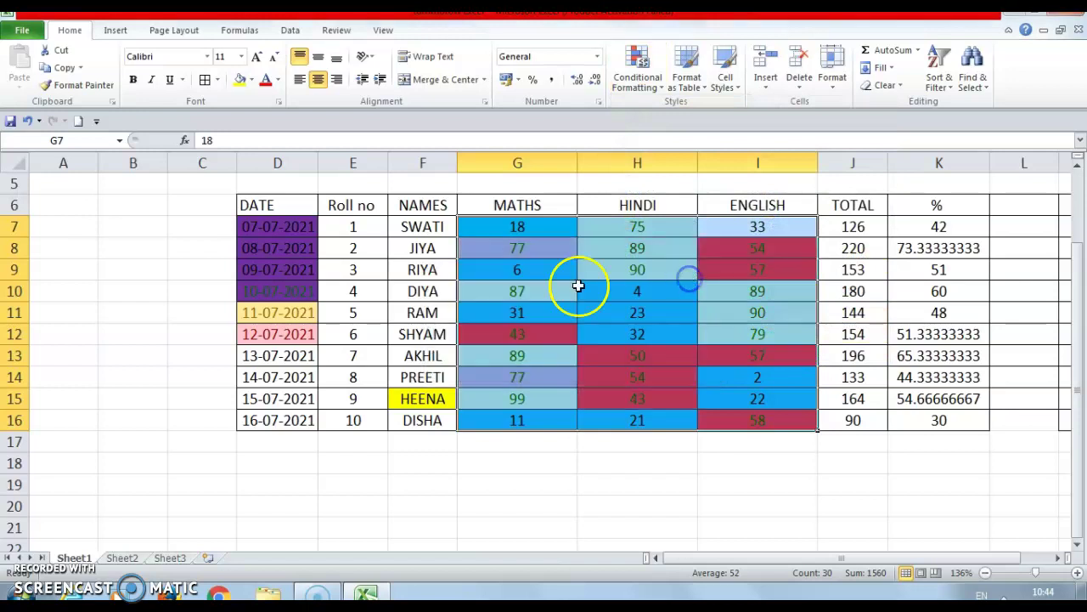
left_click(655, 319)
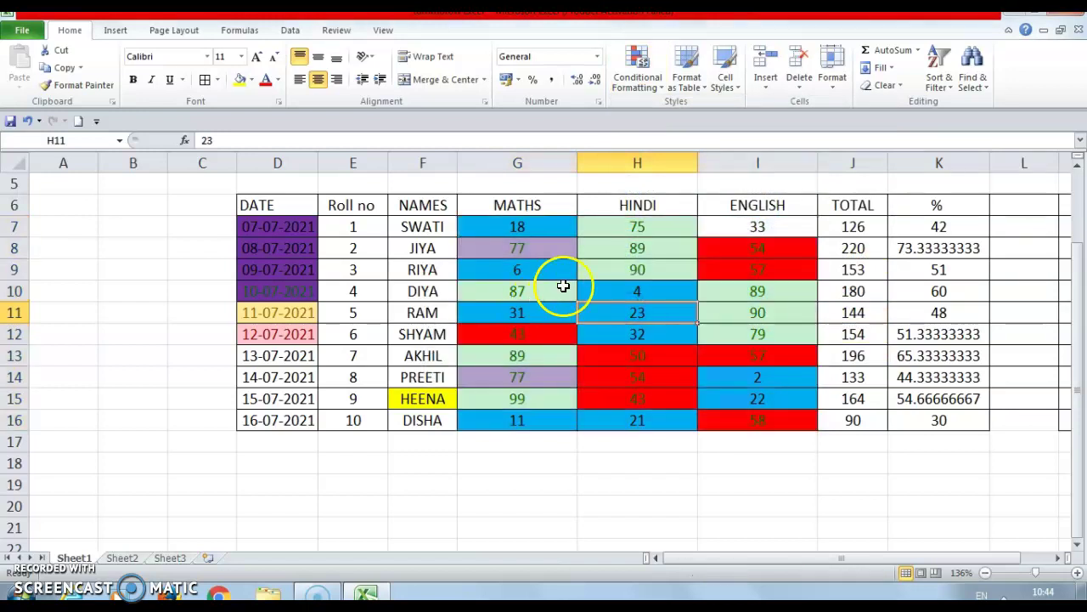
left_click(652, 247)
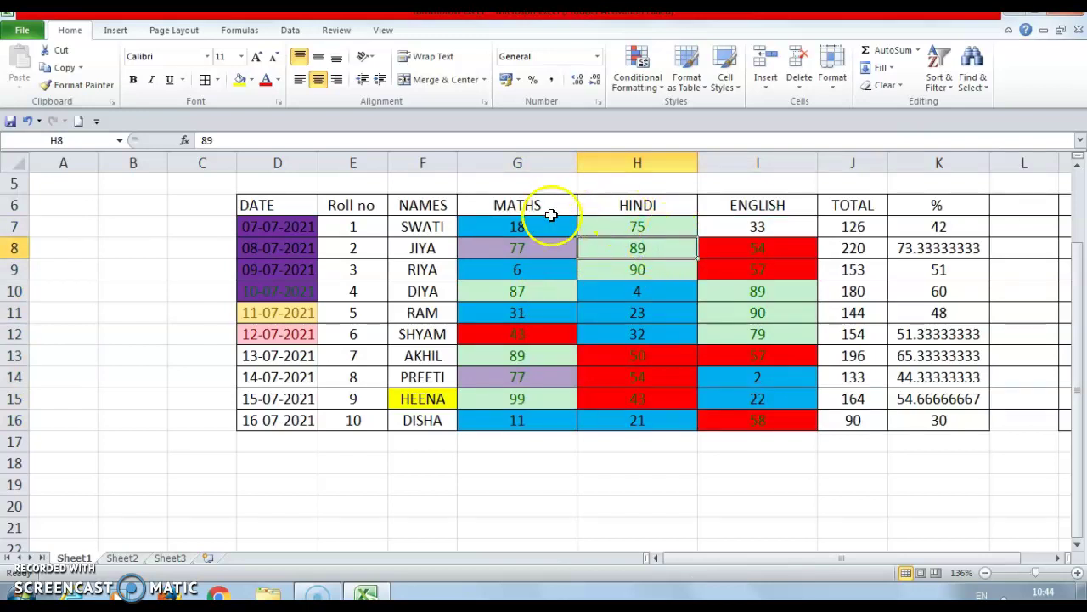
- Add a Duplicate Values rule to G7:I16 that formats duplicate marks with a custom olive-brown fill
left_click_drag(534, 226, 720, 424)
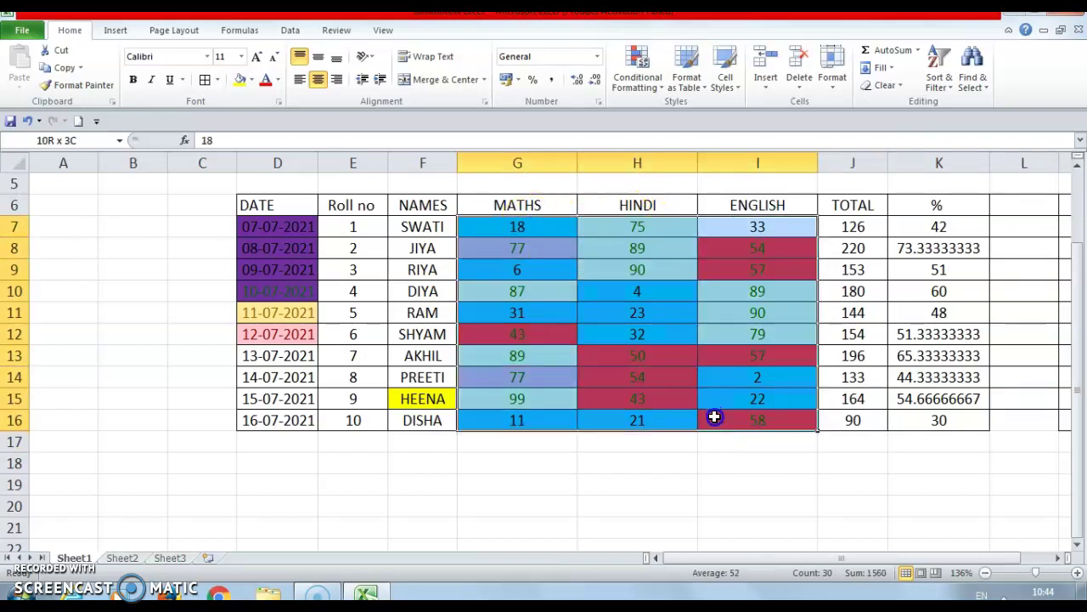
left_click(626, 89)
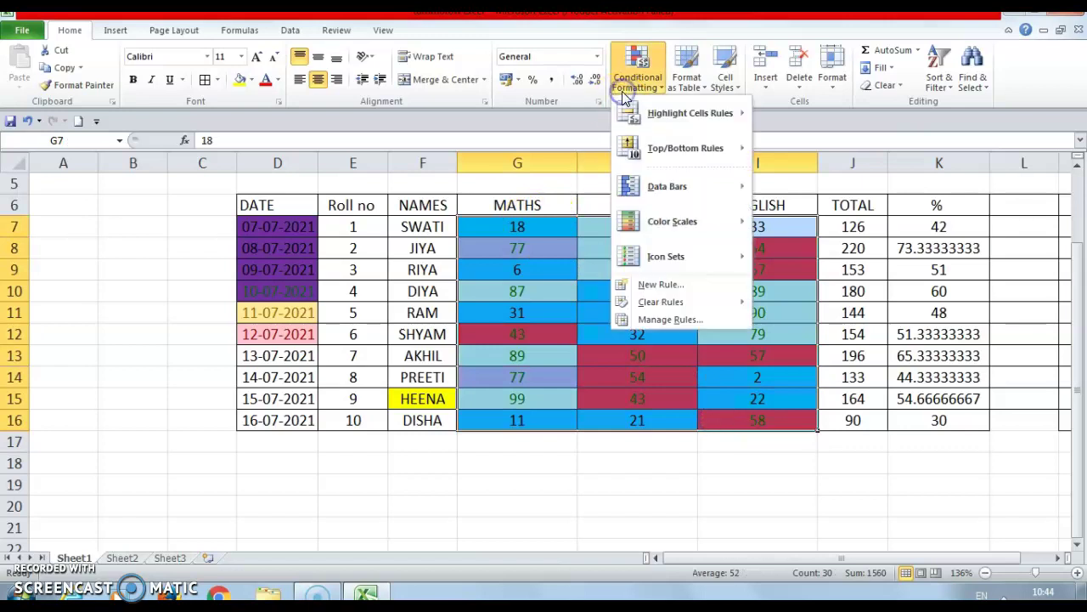
mouse_move(684, 113)
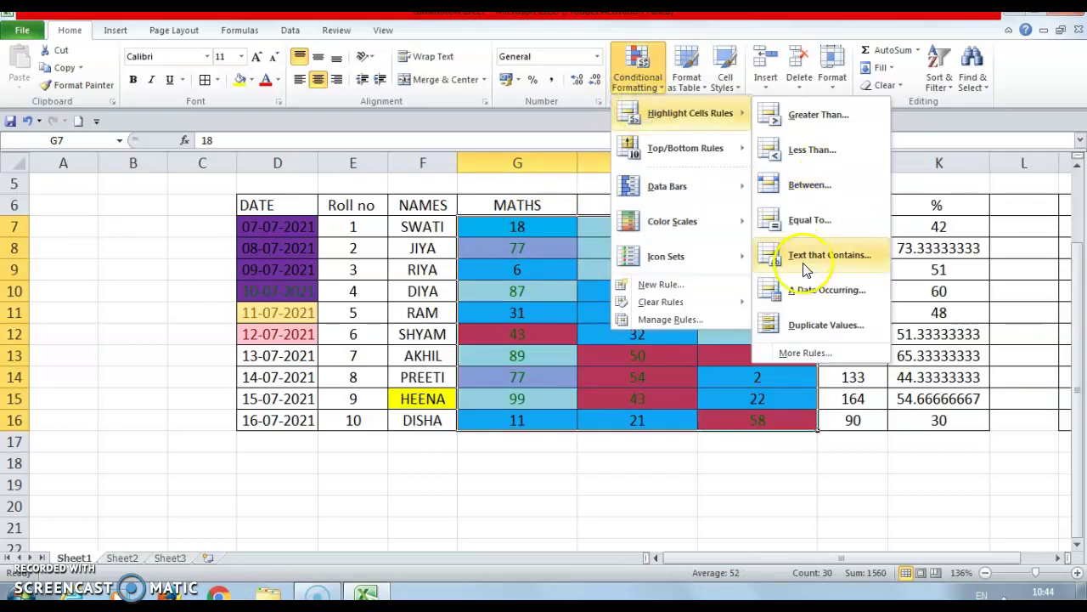
left_click(799, 327)
left_click(491, 328)
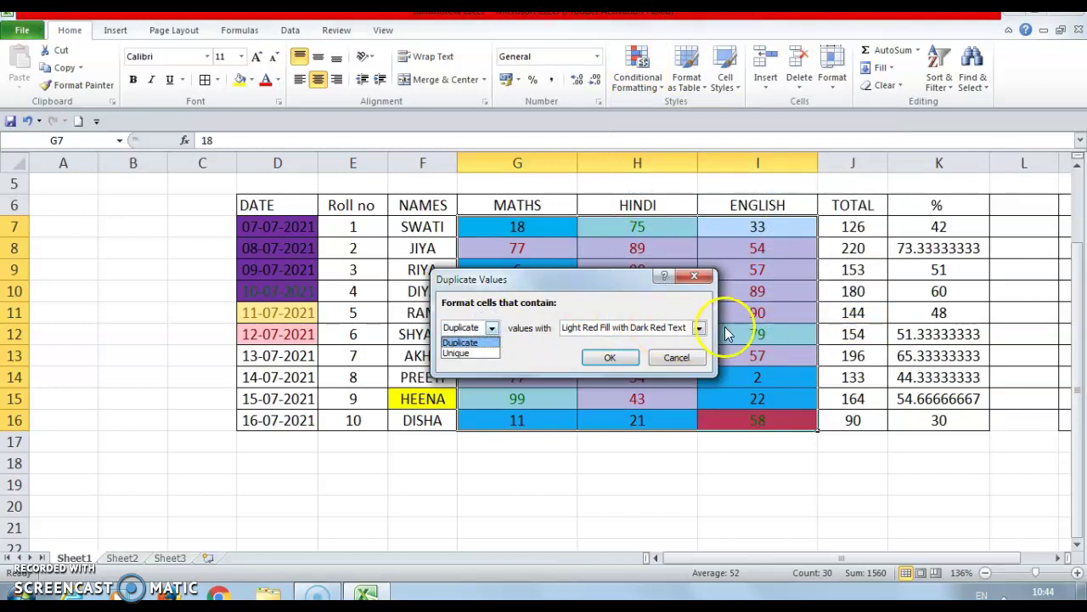
left_click(699, 329)
left_click(700, 329)
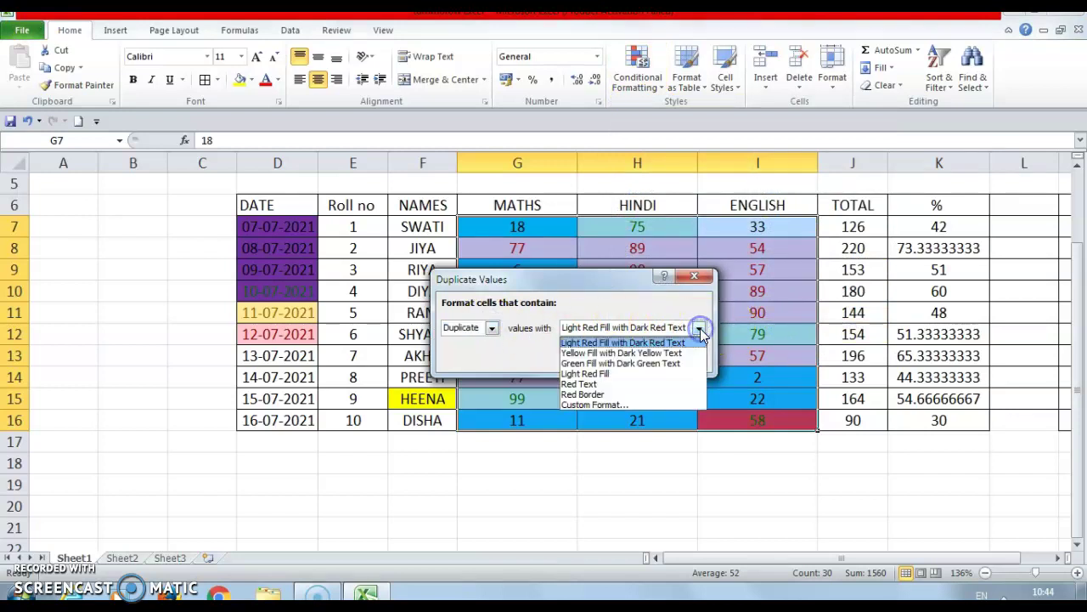
left_click(614, 405)
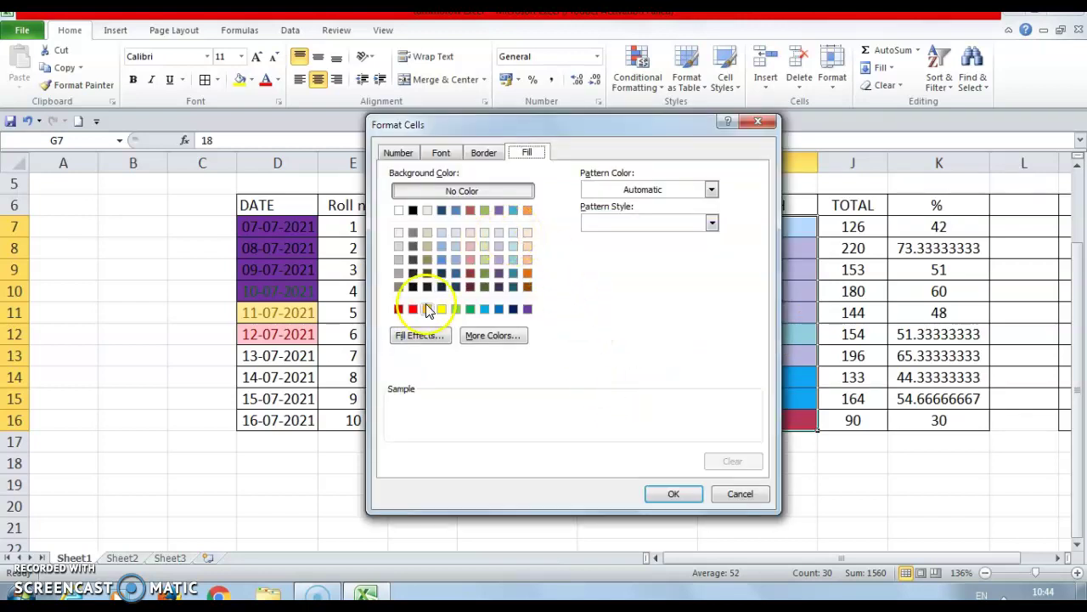
left_click(428, 259)
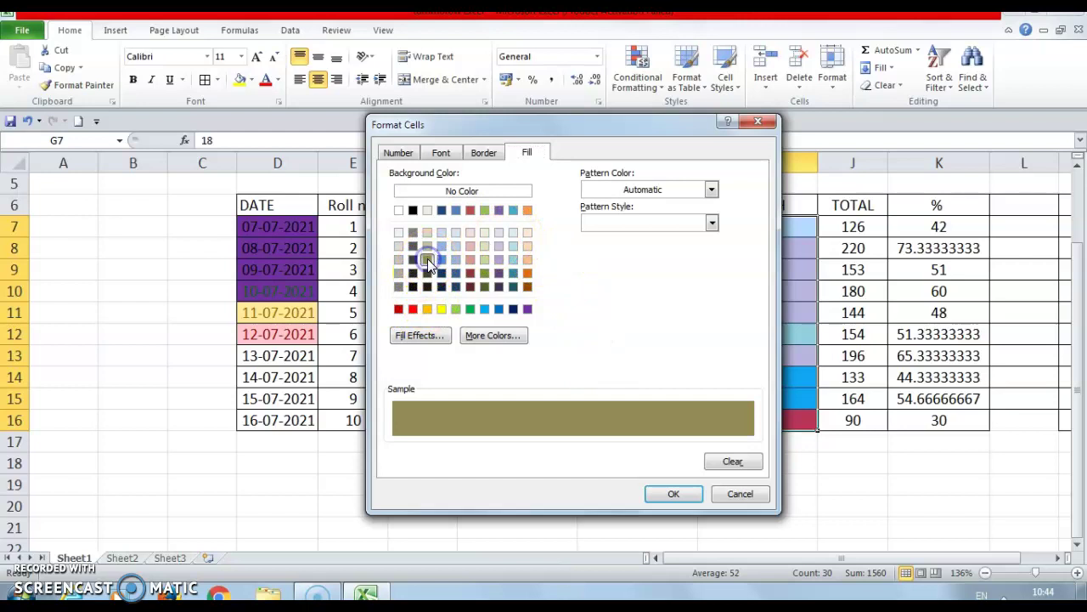
left_click(671, 500)
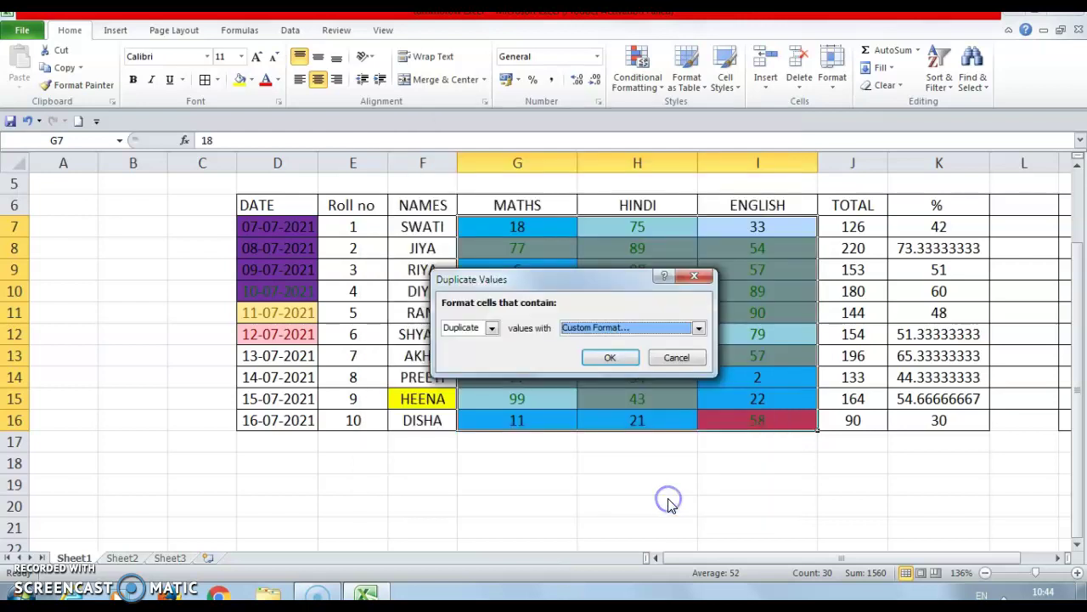
left_click(611, 358)
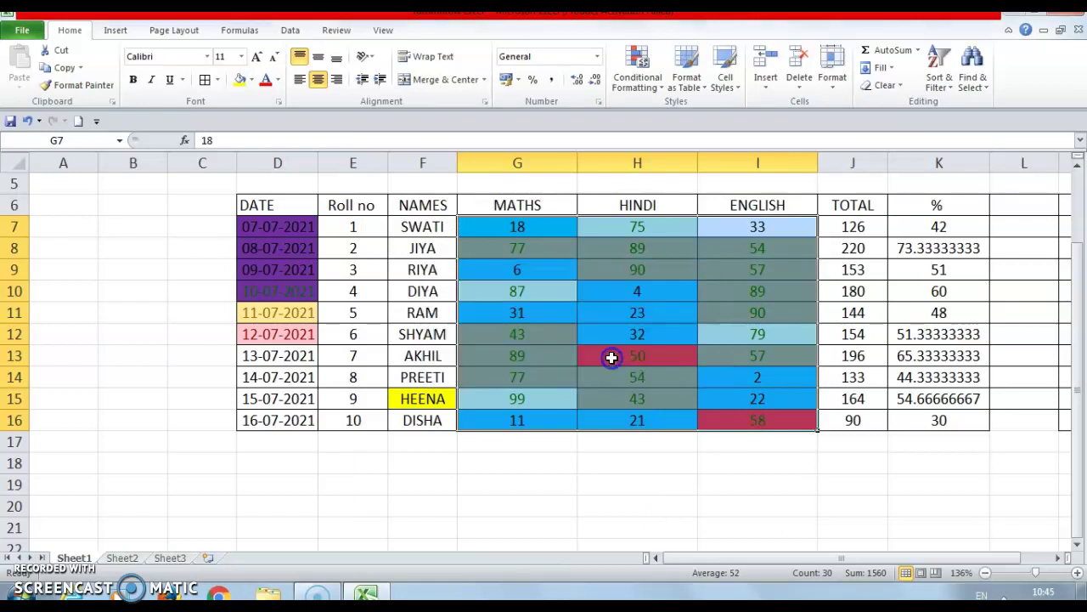
left_click(542, 523)
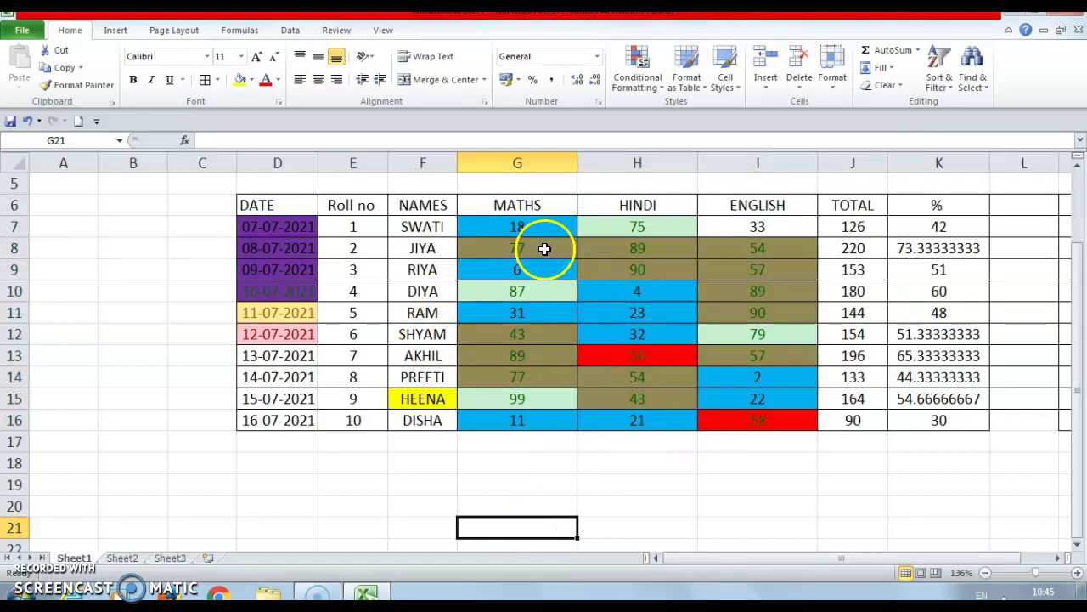
- Select the marks in G7:I16 and open the conditional formatting options for them
left_click_drag(524, 223, 781, 417)
scroll(705, 178, "up", 1)
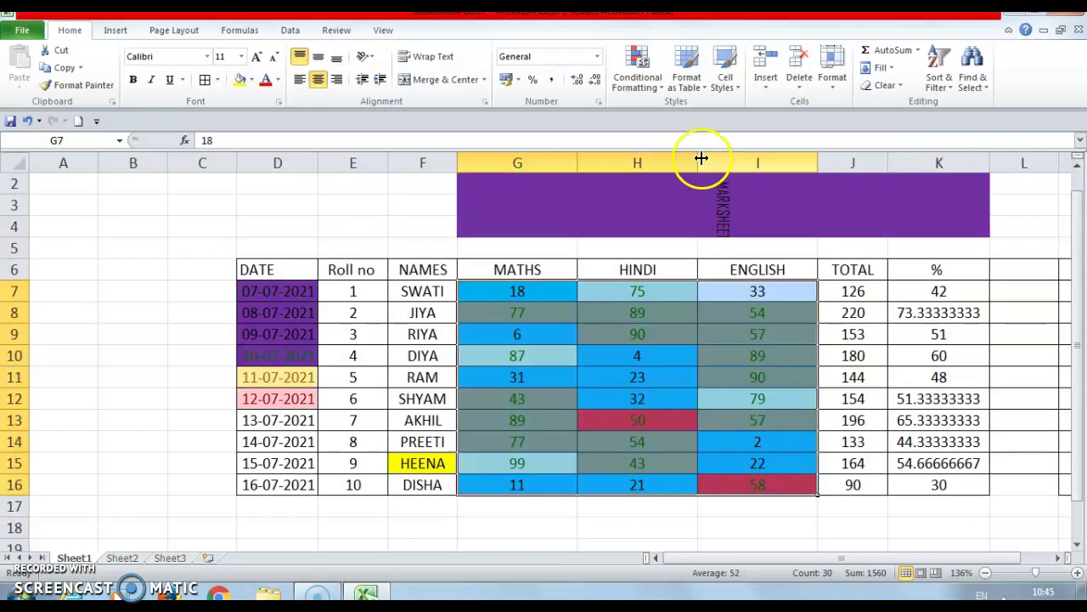
left_click(640, 59)
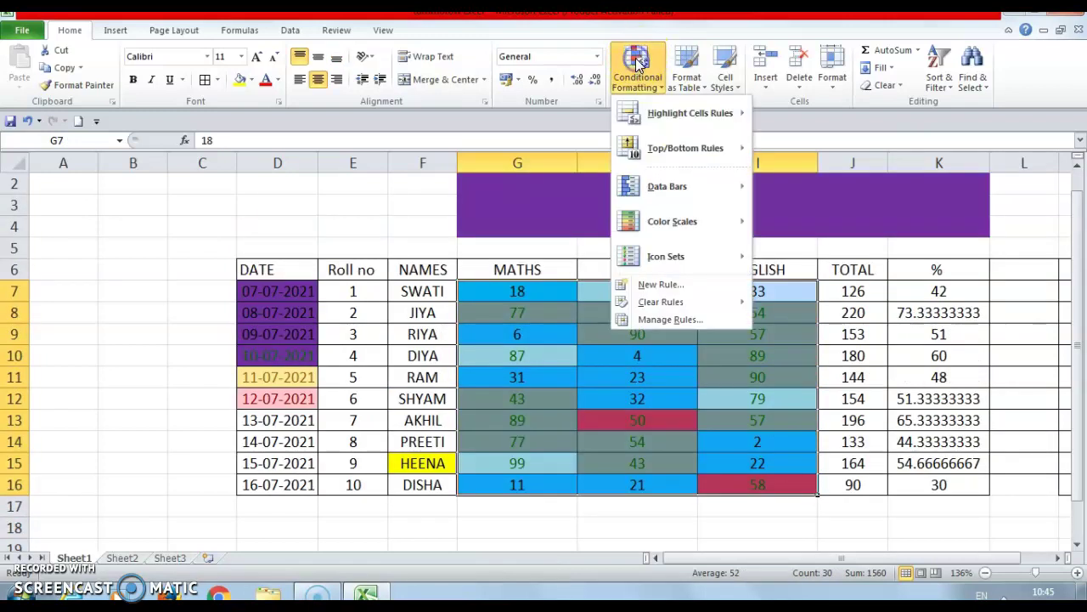
mouse_move(653, 113)
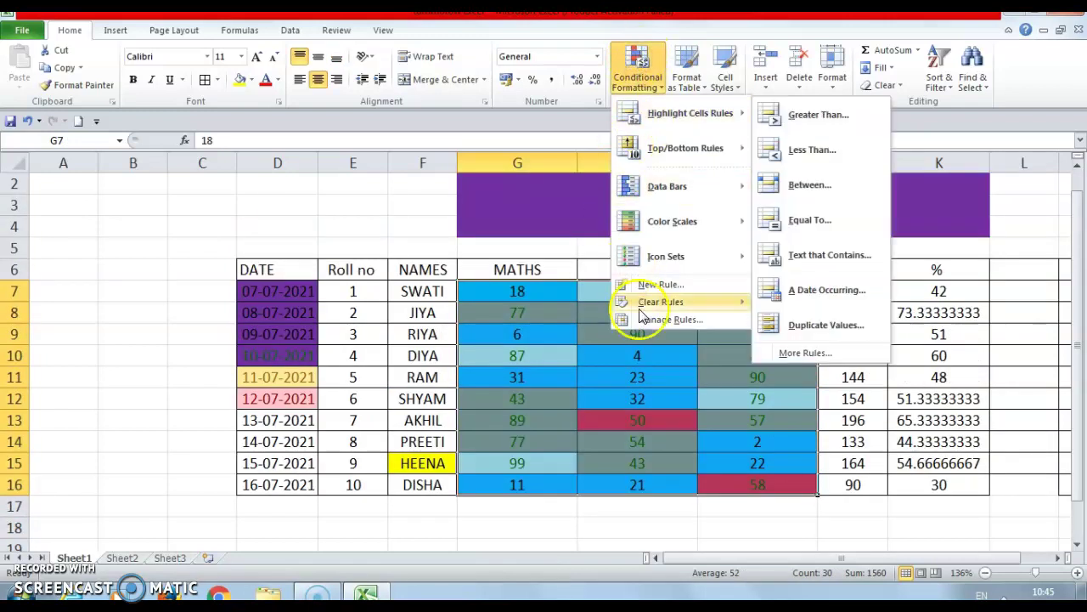